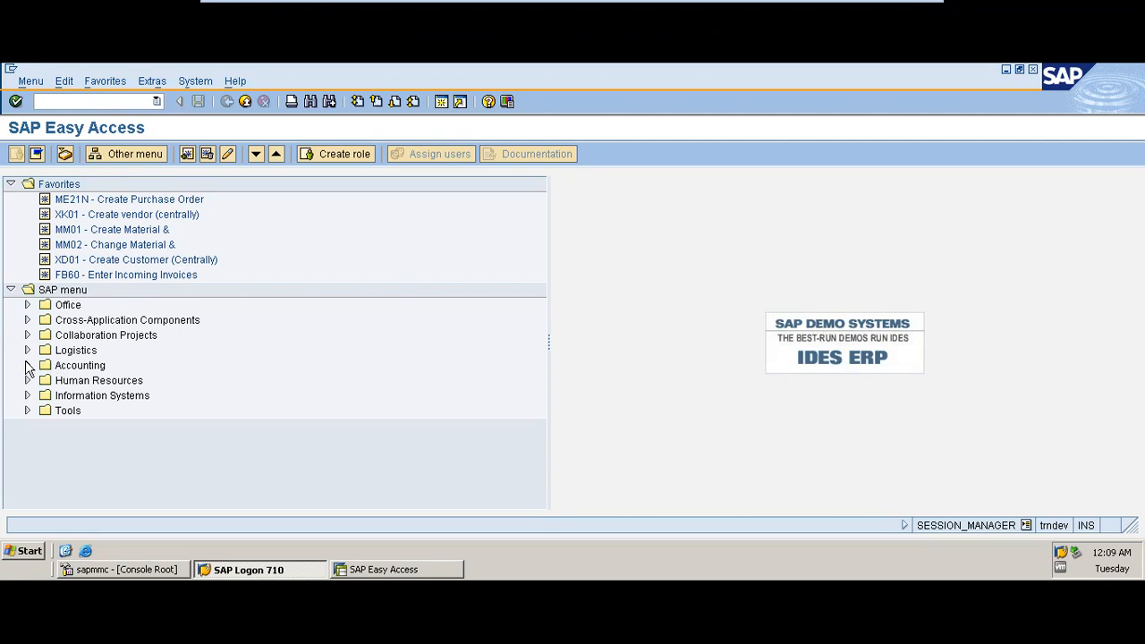
Step: Open transaction FB50 - Enter G/L Account Document from Accounting > Financial Accounting > General Ledger > Posting
click(26, 365)
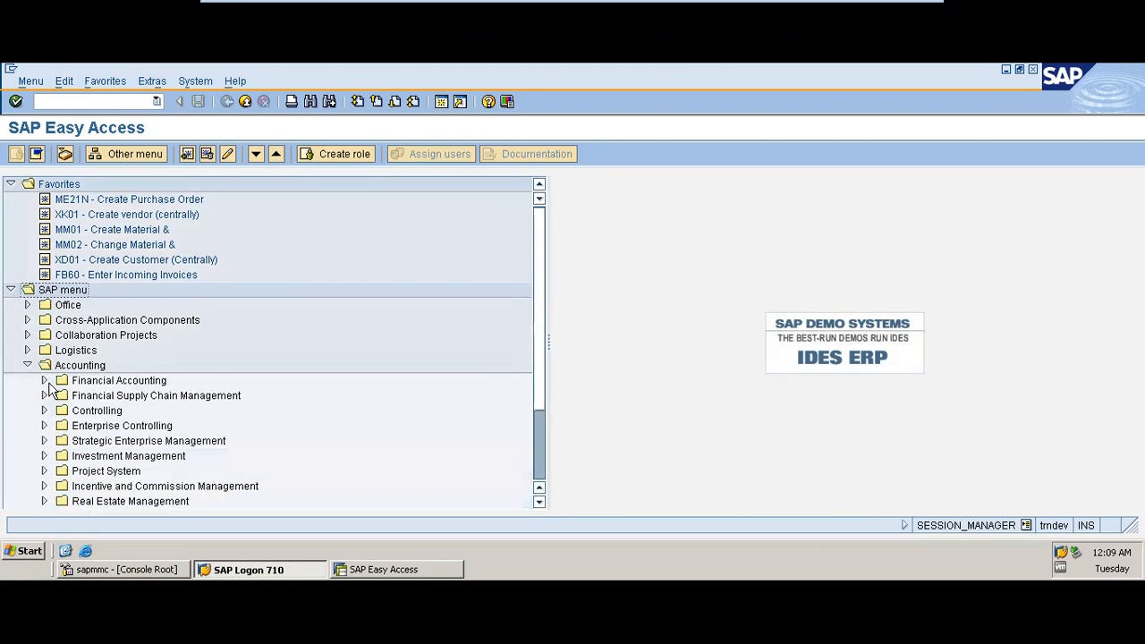
click(43, 380)
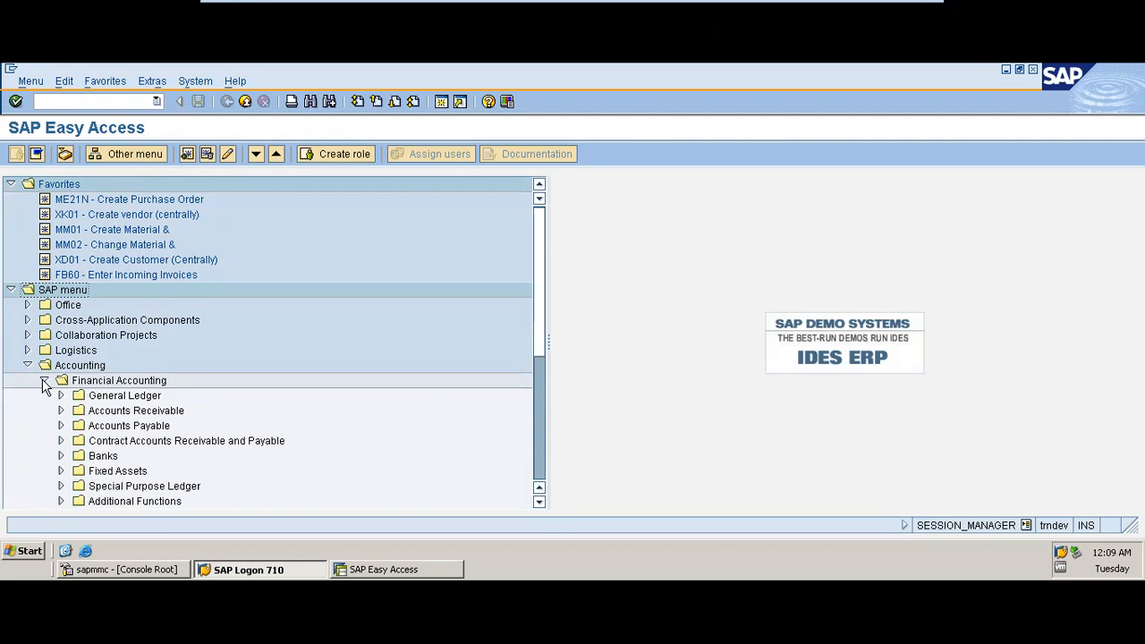
click(60, 396)
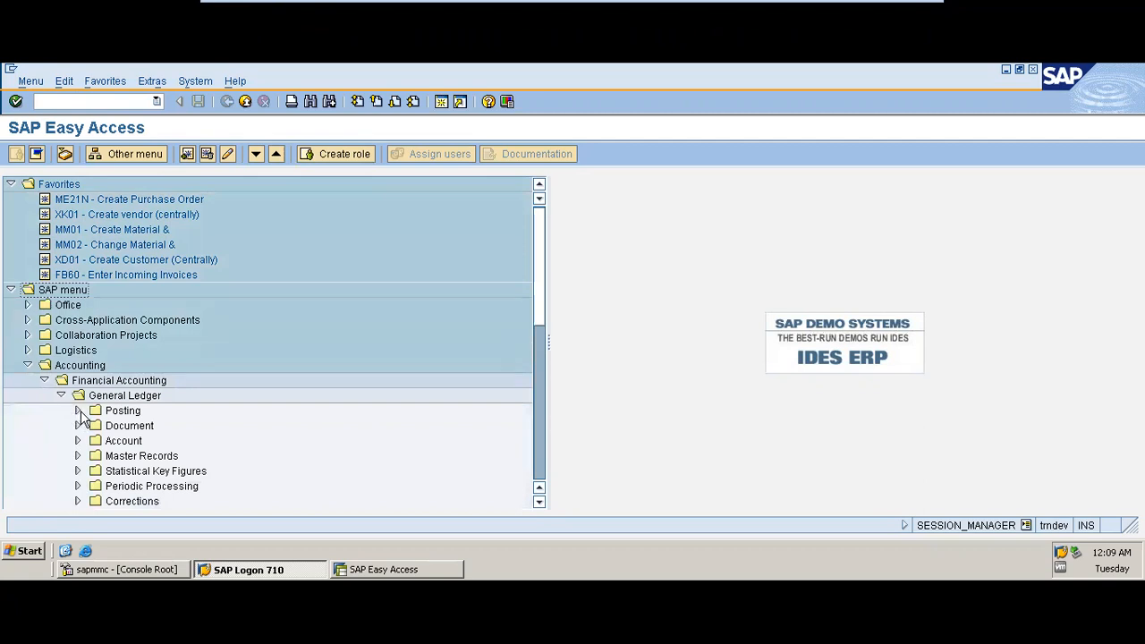
click(77, 411)
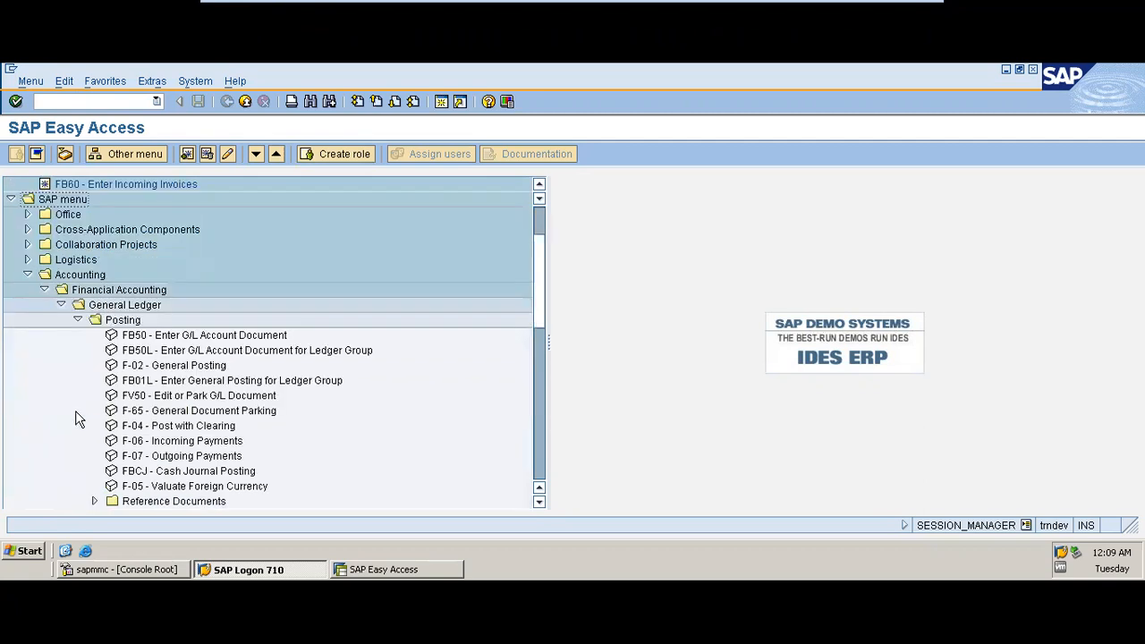
click(134, 338)
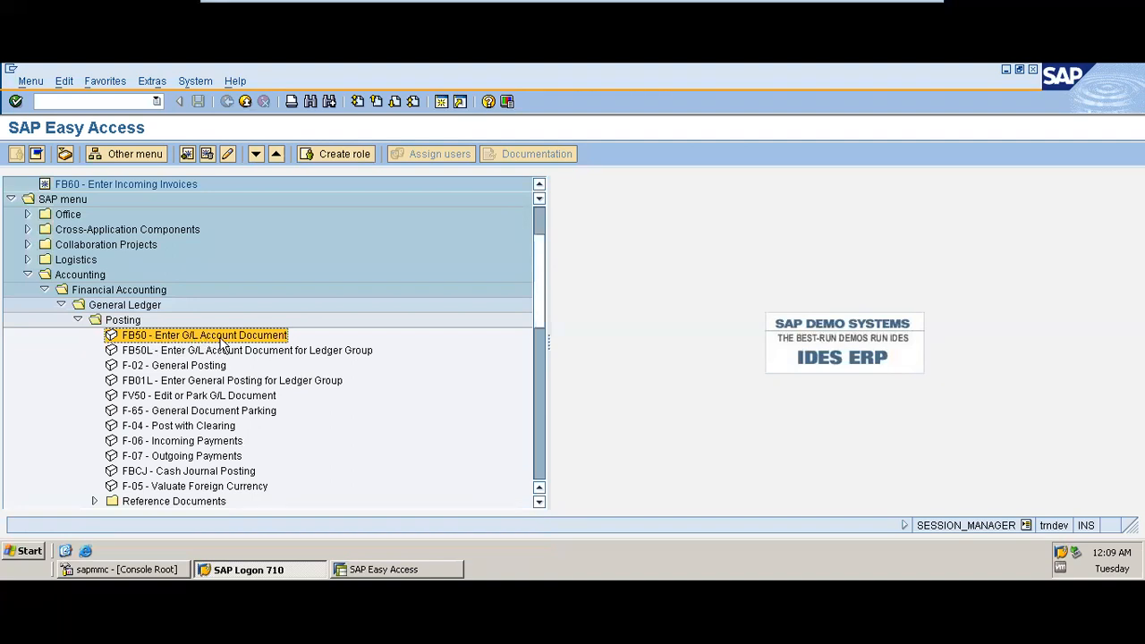
click(151, 368)
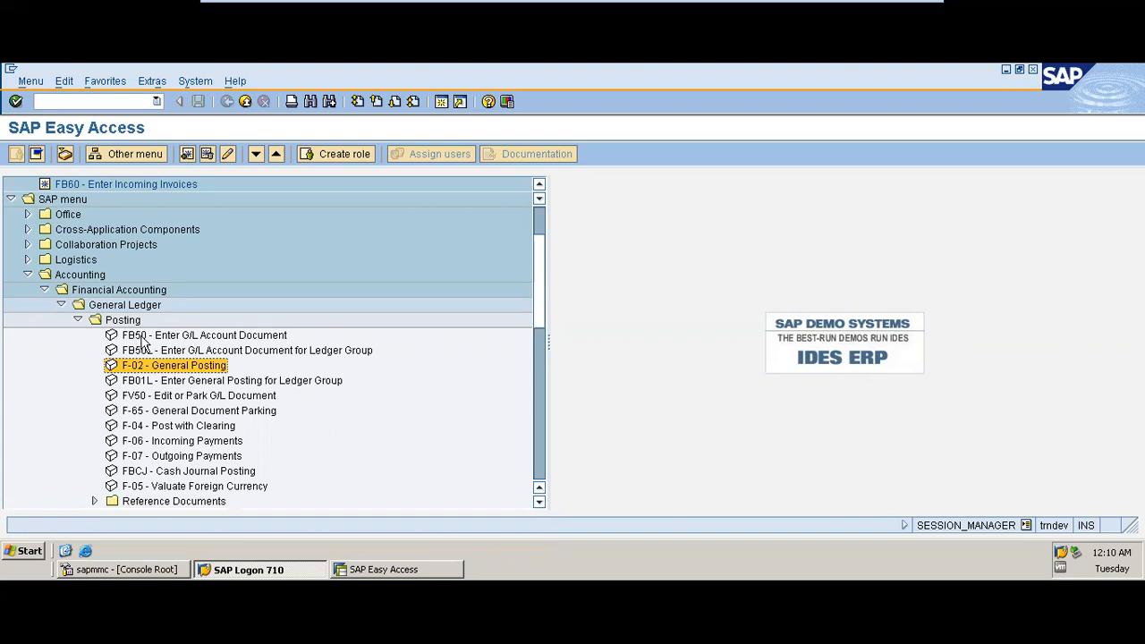
click(144, 338)
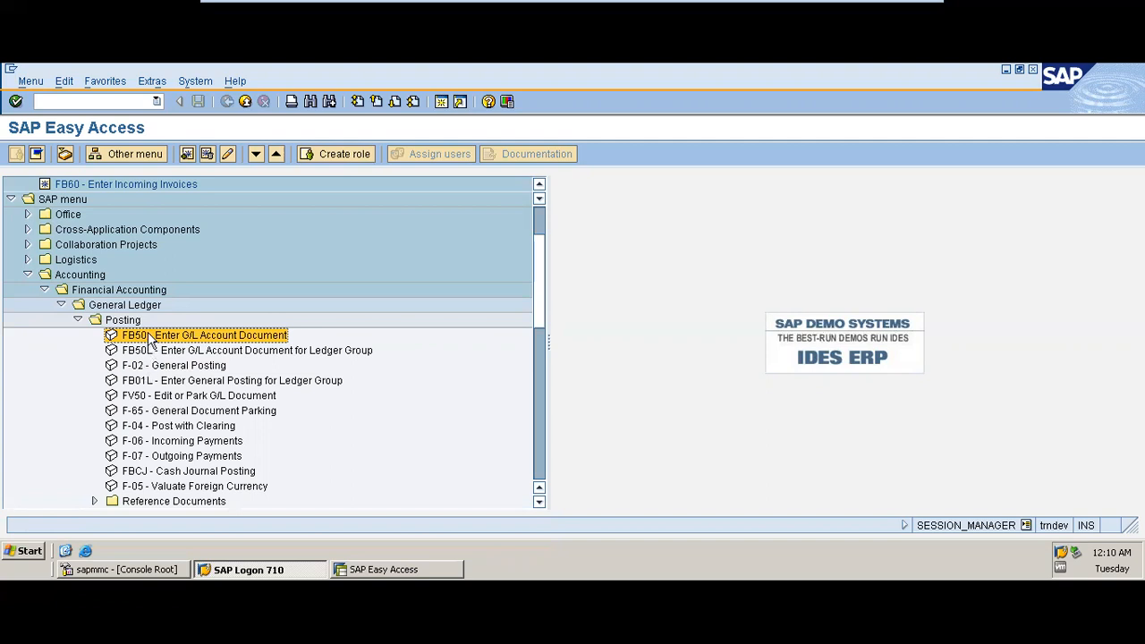
double_click(147, 337)
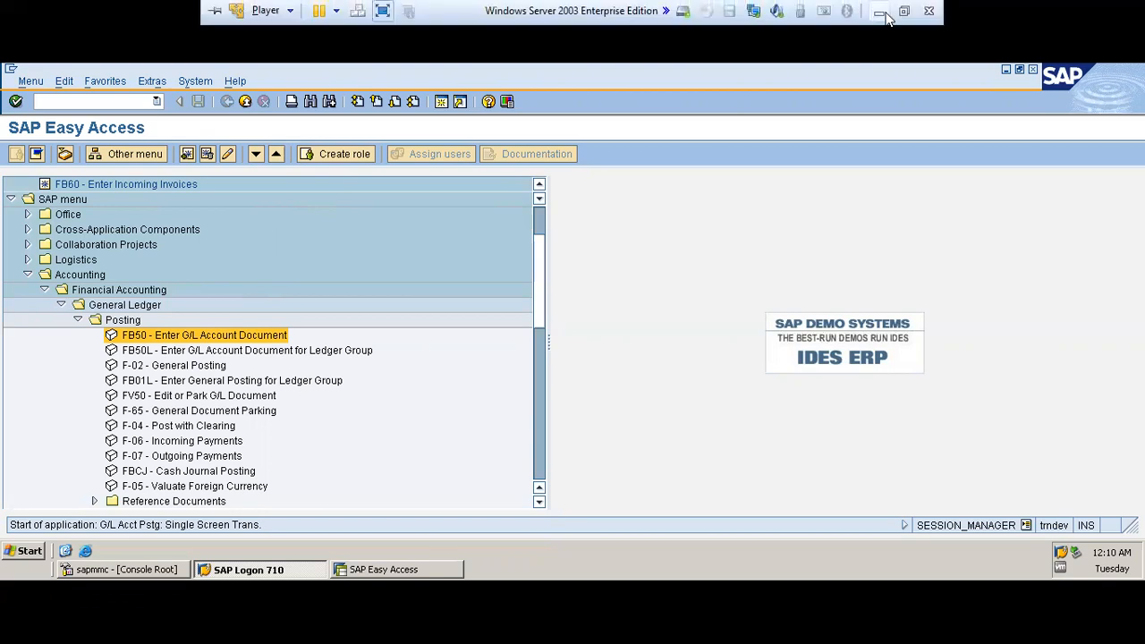
Step: View the journal entries presentation slide, then return to the SAP session
click(877, 10)
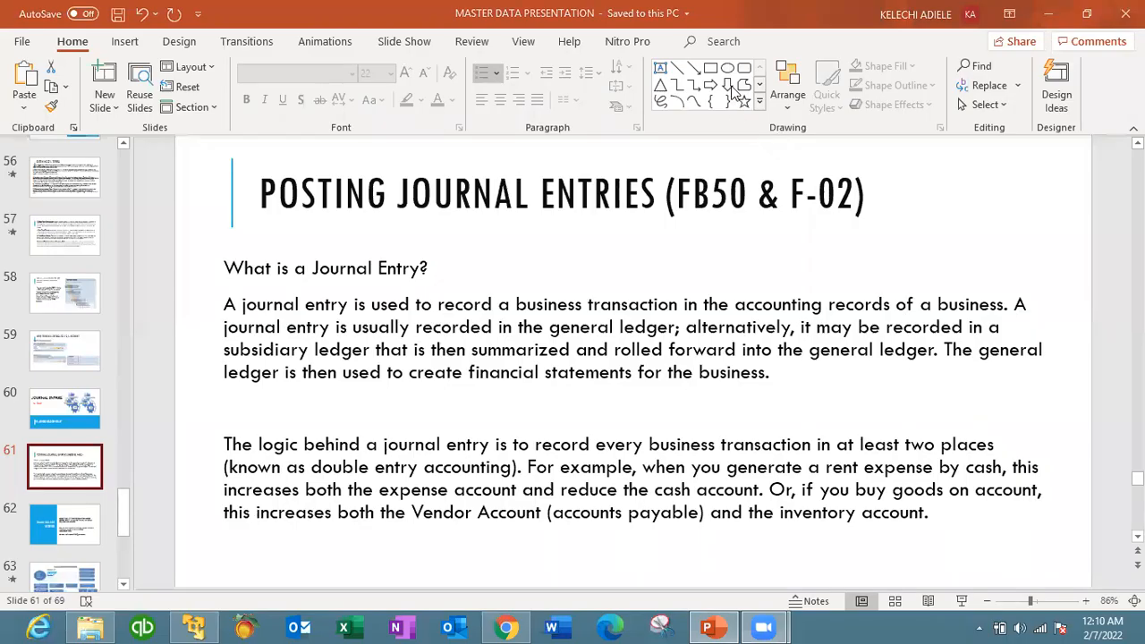
click(194, 626)
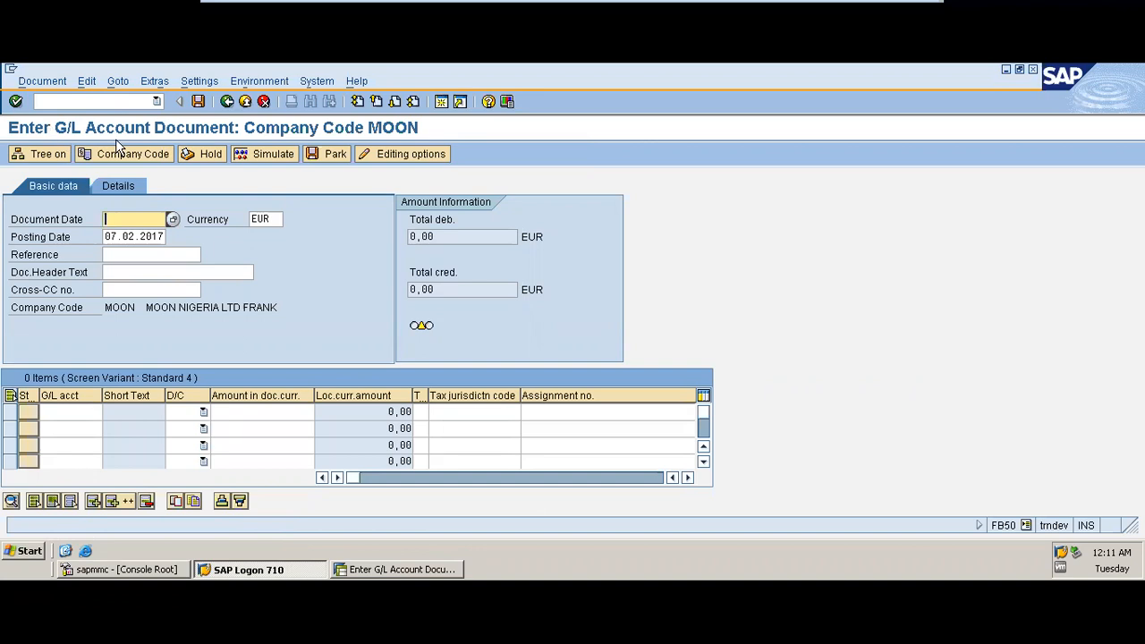
Step: Set the document date to 01.05.2021 and the posting date to 03.05.2020
click(109, 219)
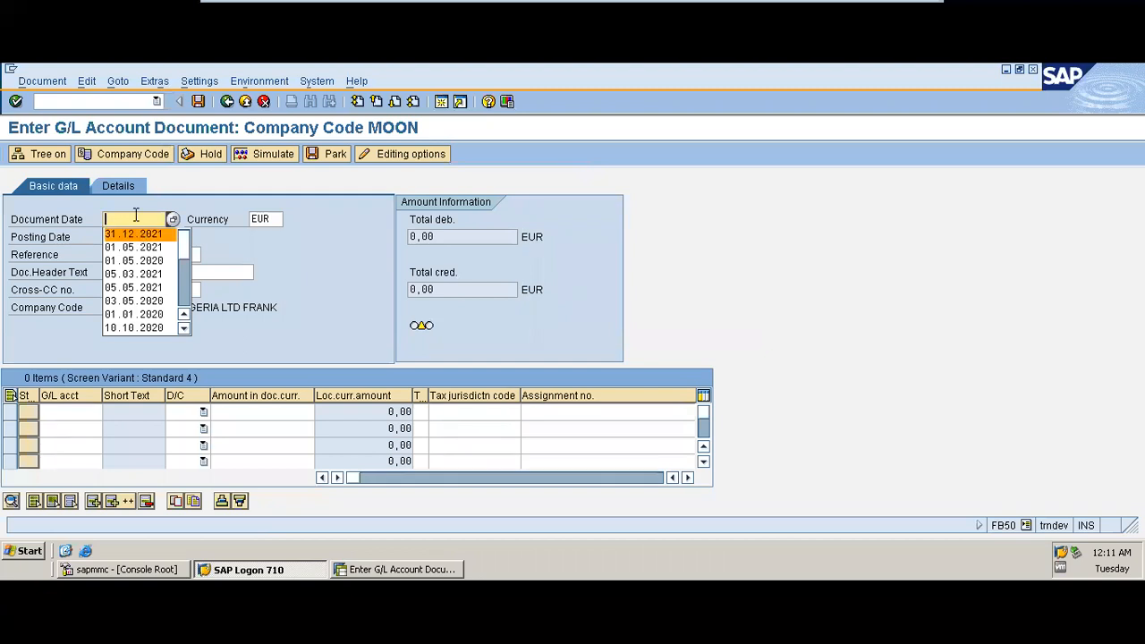
click(154, 246)
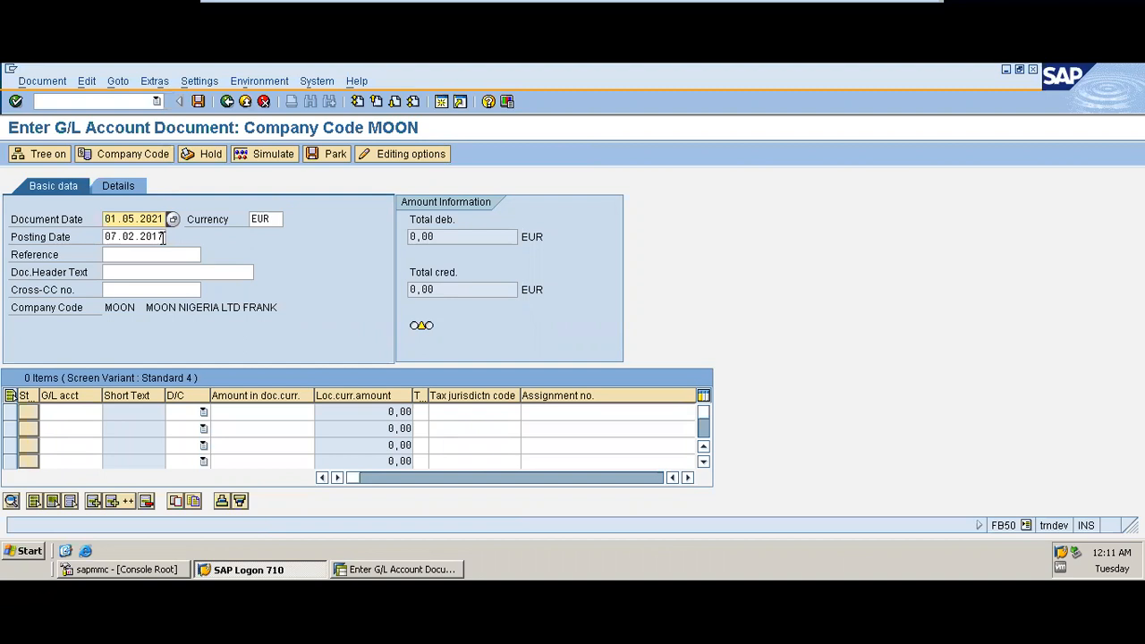
click(163, 237)
key(BackSpace)
key(BackSpace)
key(BackSpace)
key(BackSpace)
key(BackSpace)
key(BackSpace)
key(BackSpace)
key(BackSpace)
key(BackSpace)
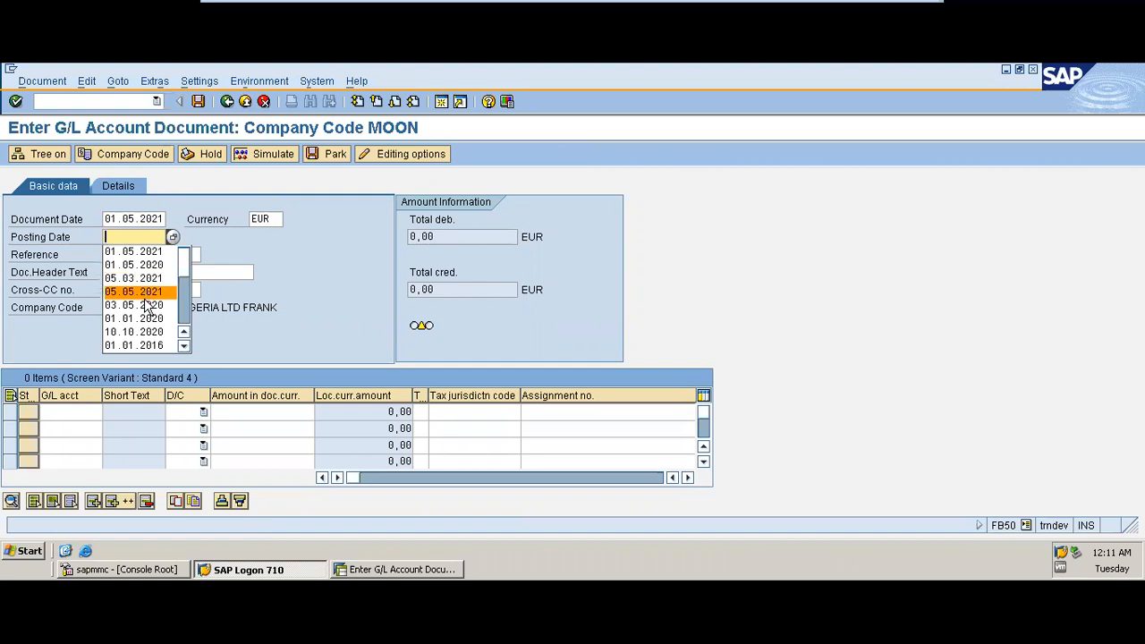
click(144, 304)
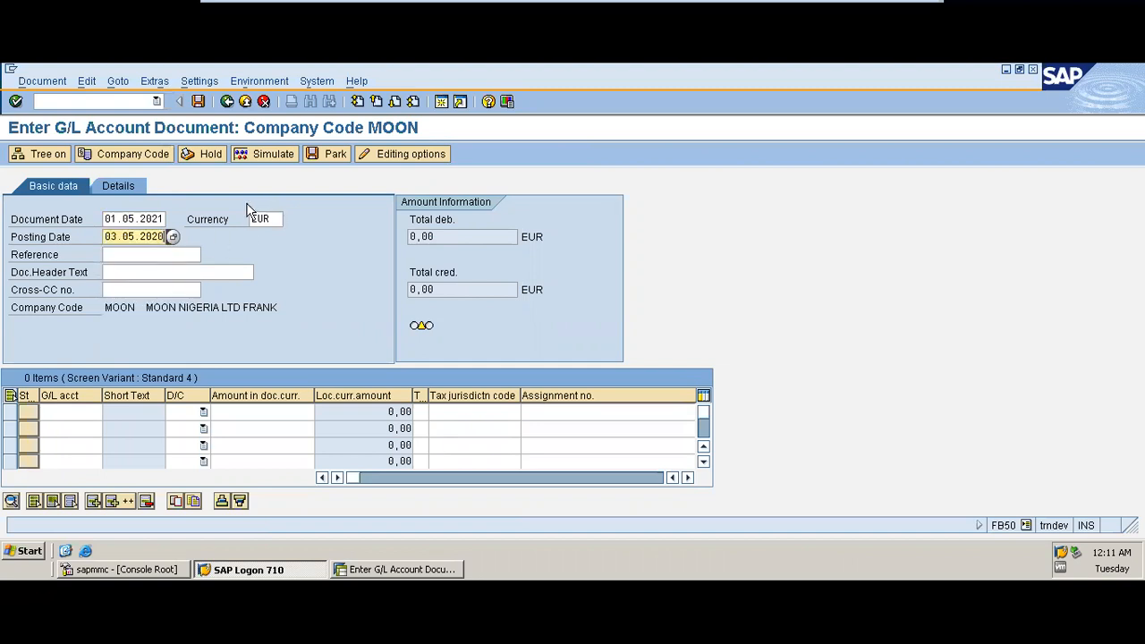
Step: Set the currency to NGN and the document header text to Repairs
click(274, 219)
key(BackSpace)
key(BackSpace)
key(BackSpace)
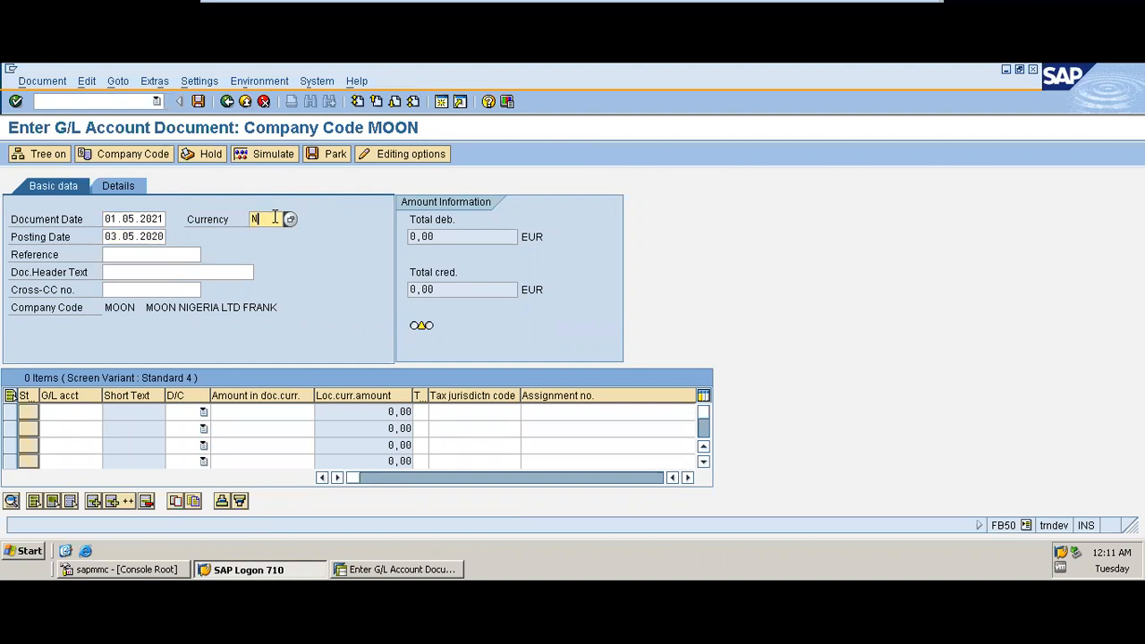
text(NGN)
click(131, 271)
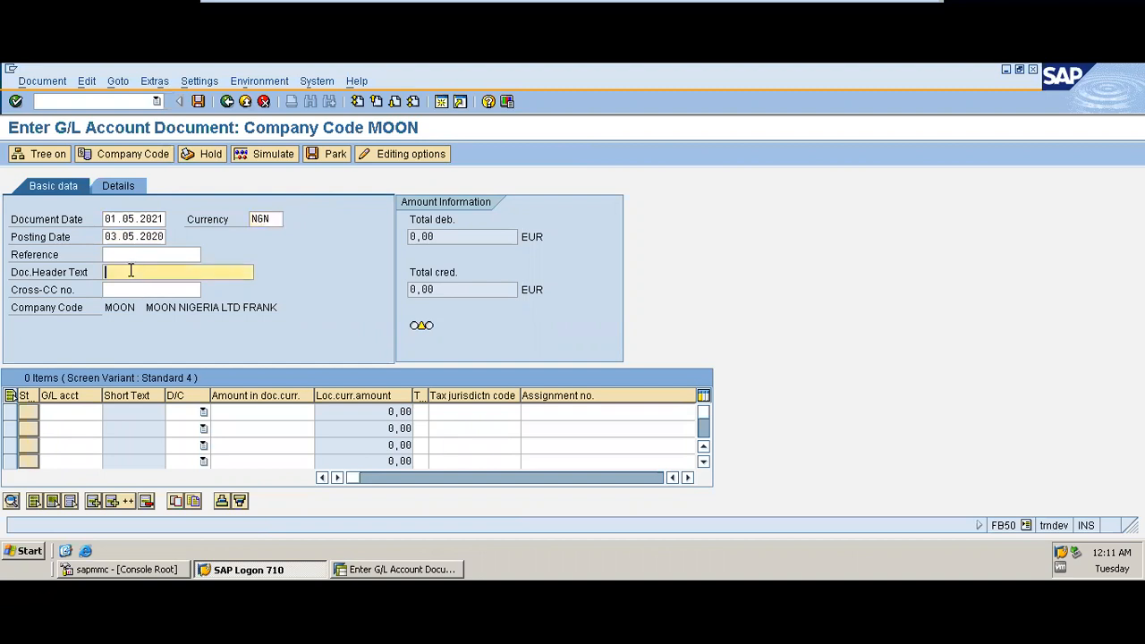
click(118, 255)
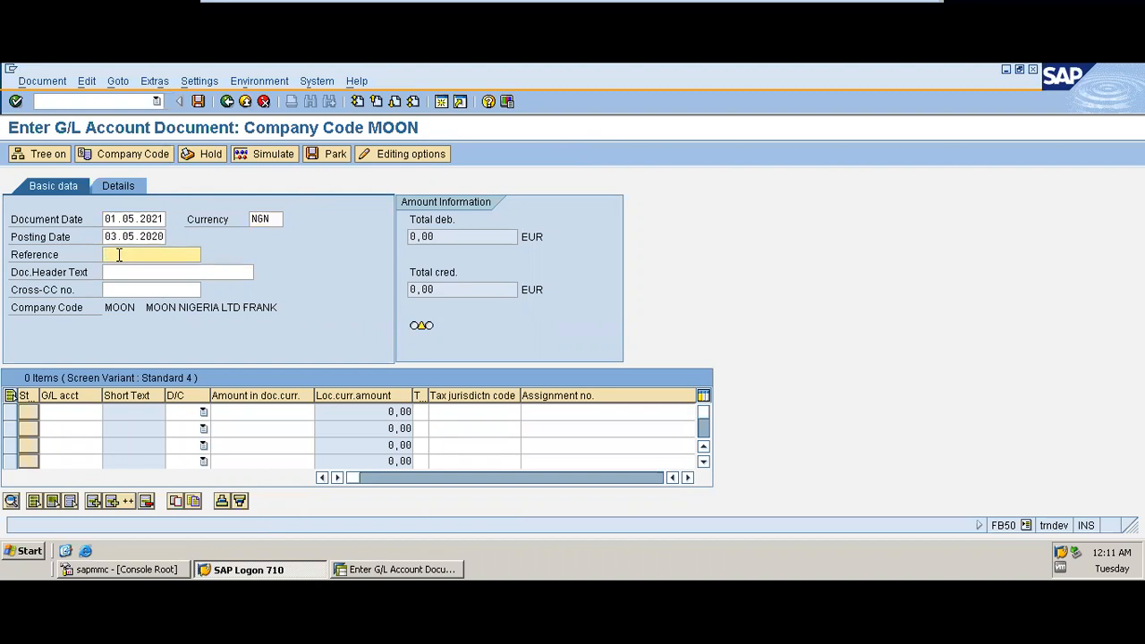
click(121, 273)
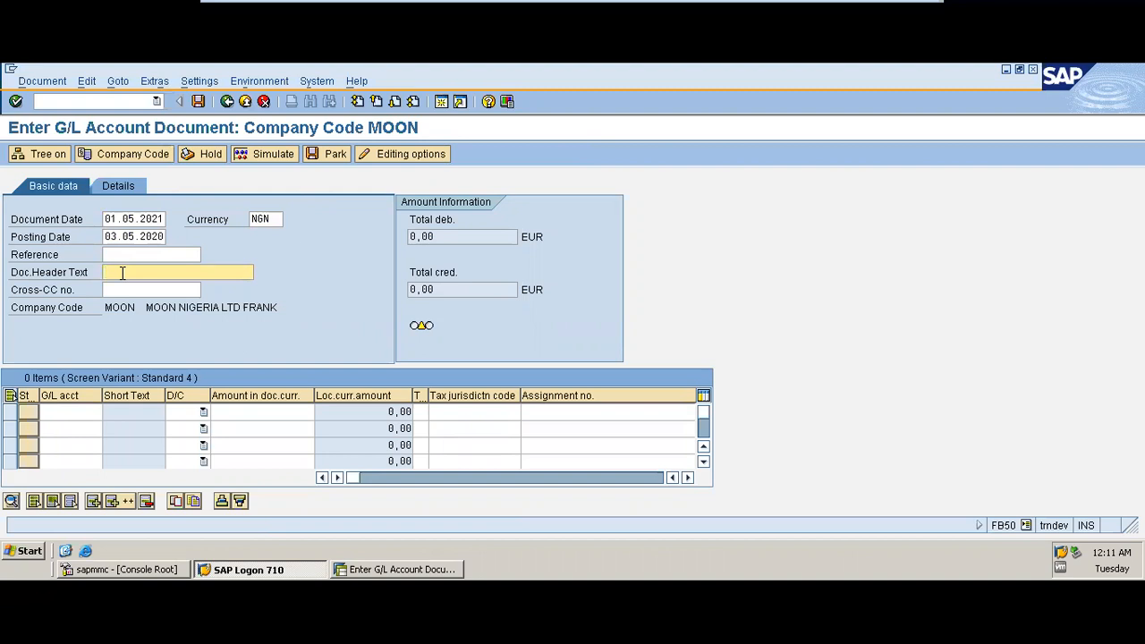
text(R)
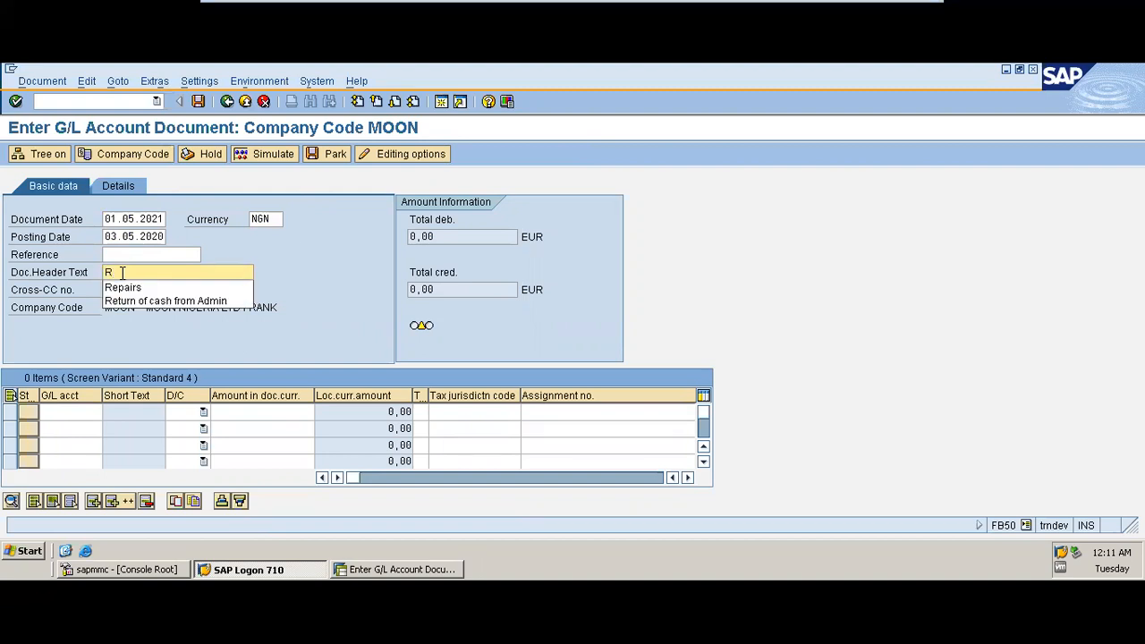
click(126, 288)
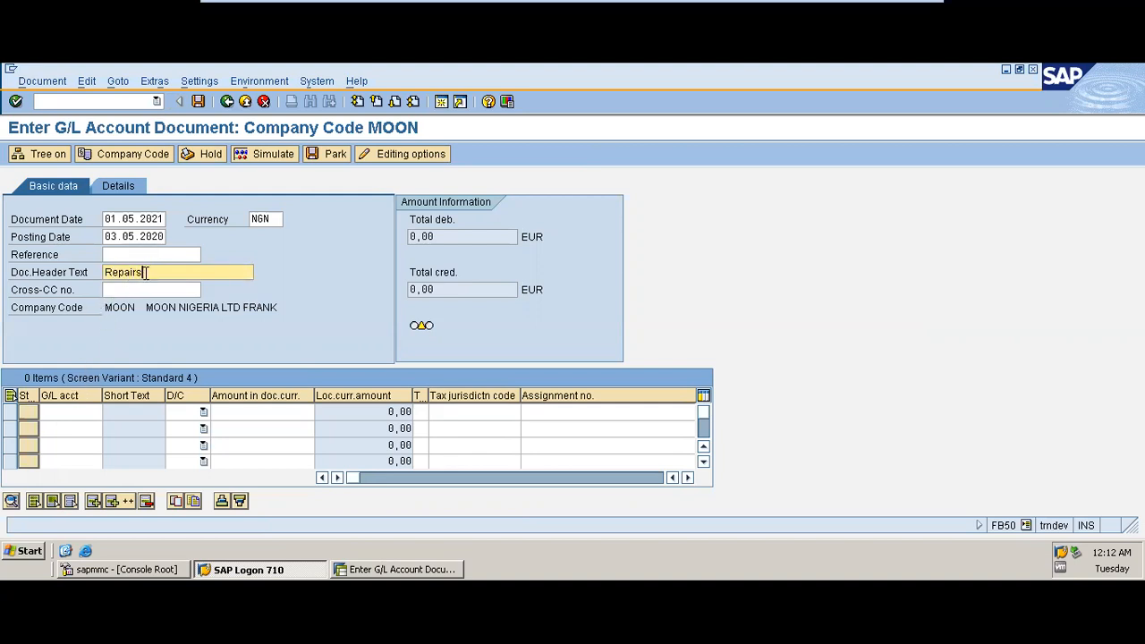
Step: Change the document's company code to SD01
click(143, 153)
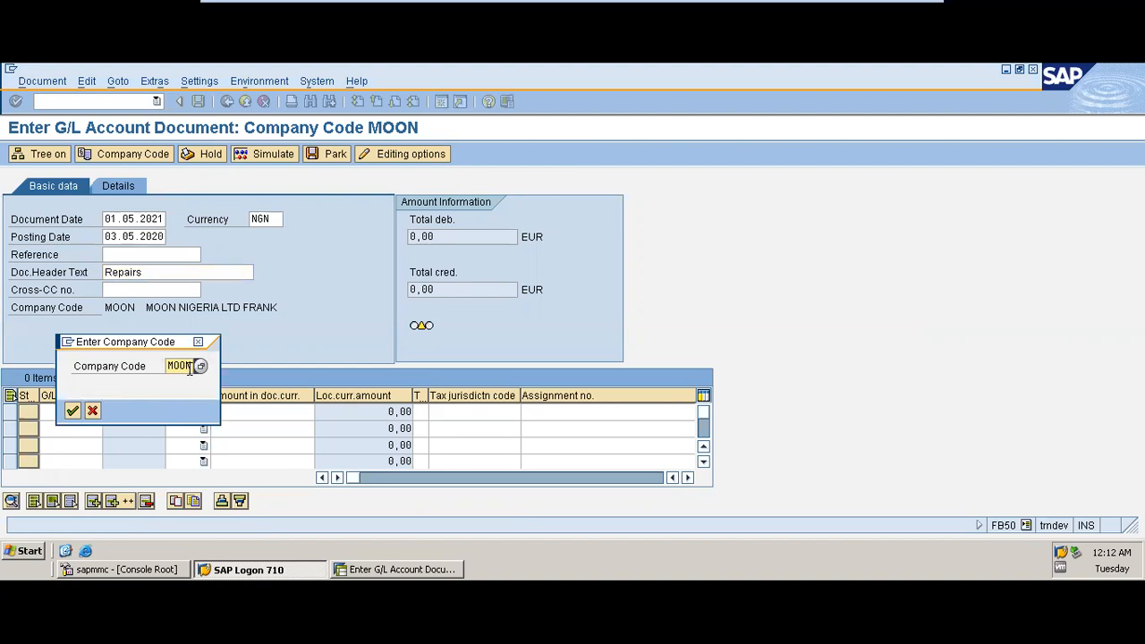
key(BackSpace)
key(BackSpace)
key(BackSpace)
key(BackSpace)
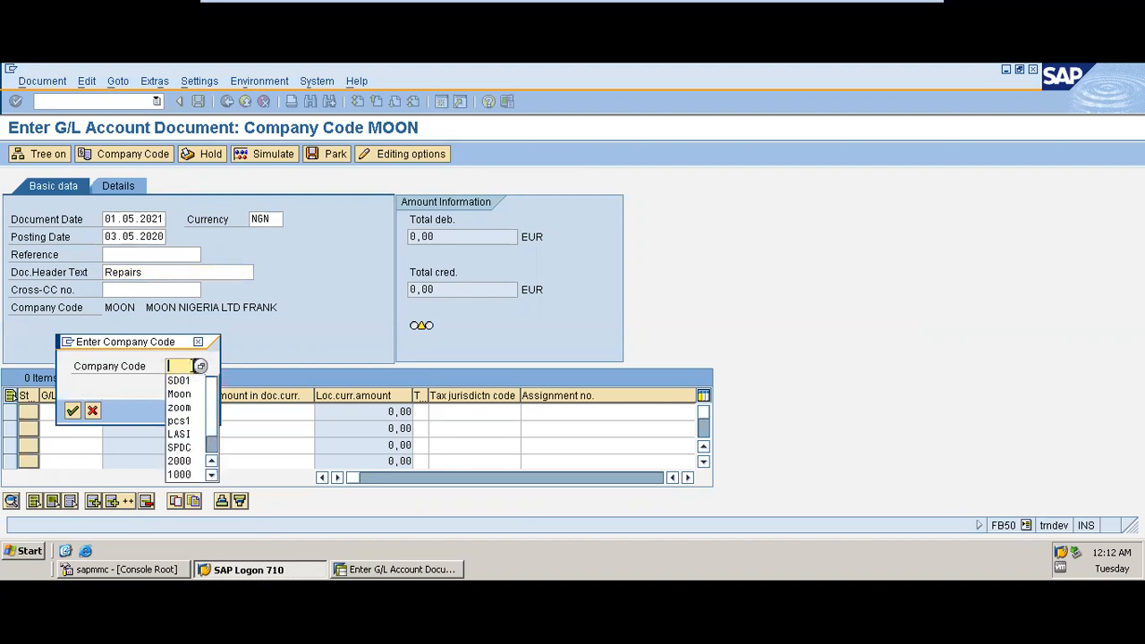
click(186, 382)
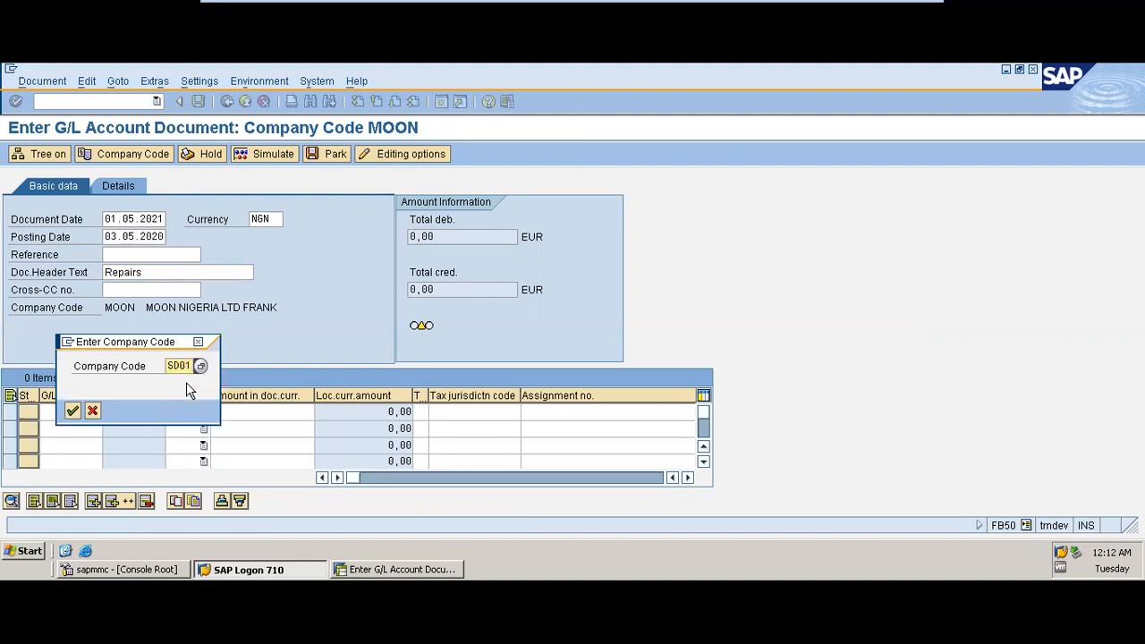
click(72, 410)
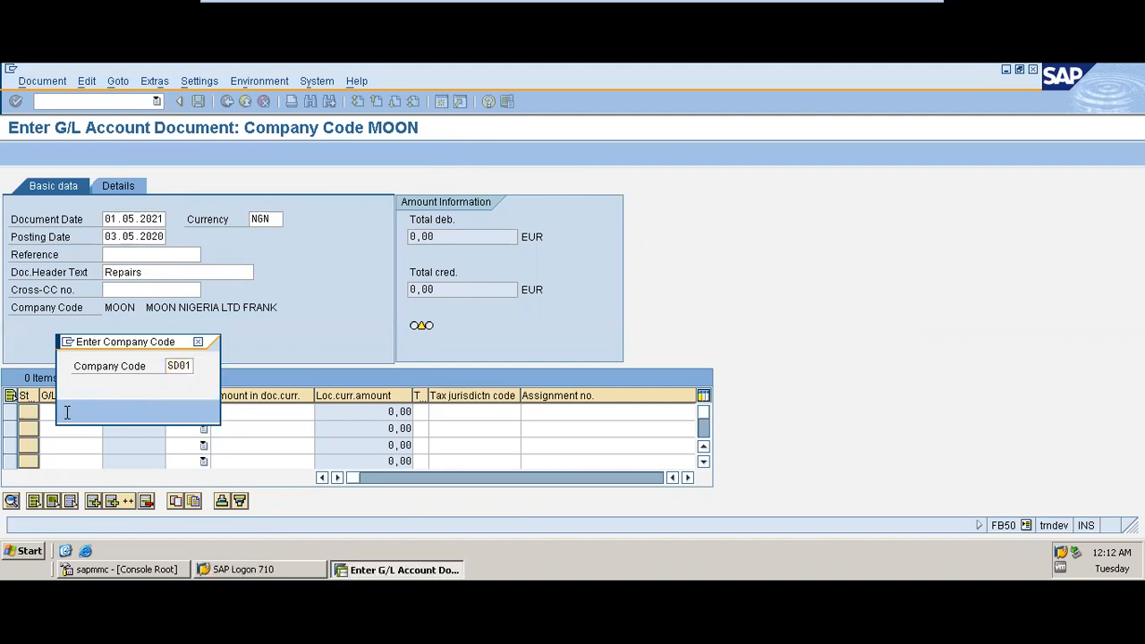
Step: Set the document date to 03.05.2021
key(BackSpace)
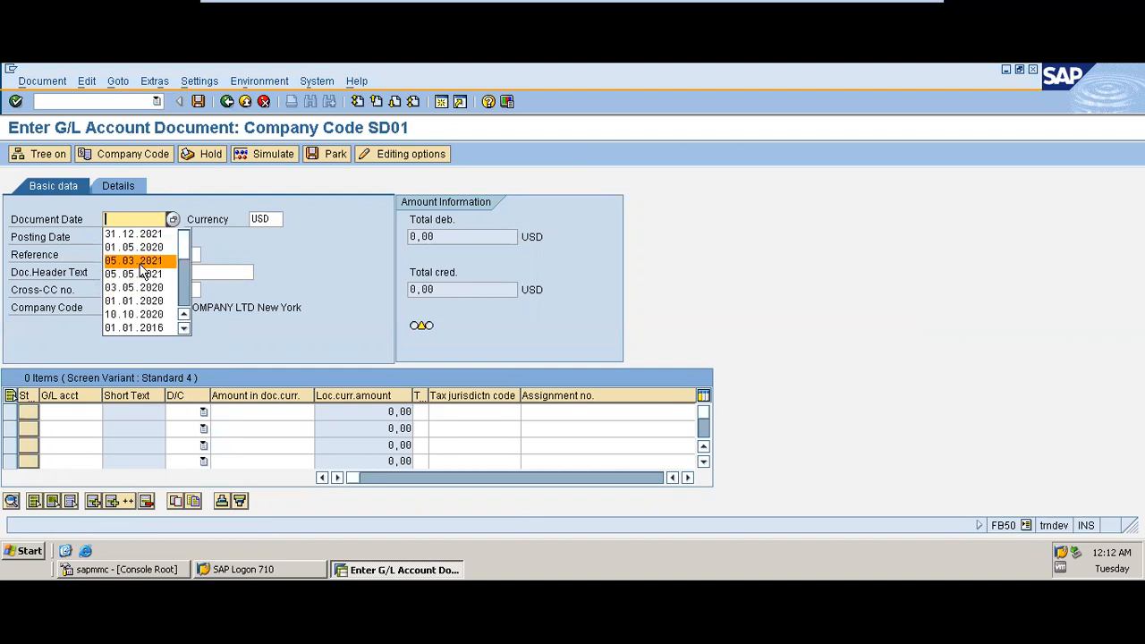
click(142, 274)
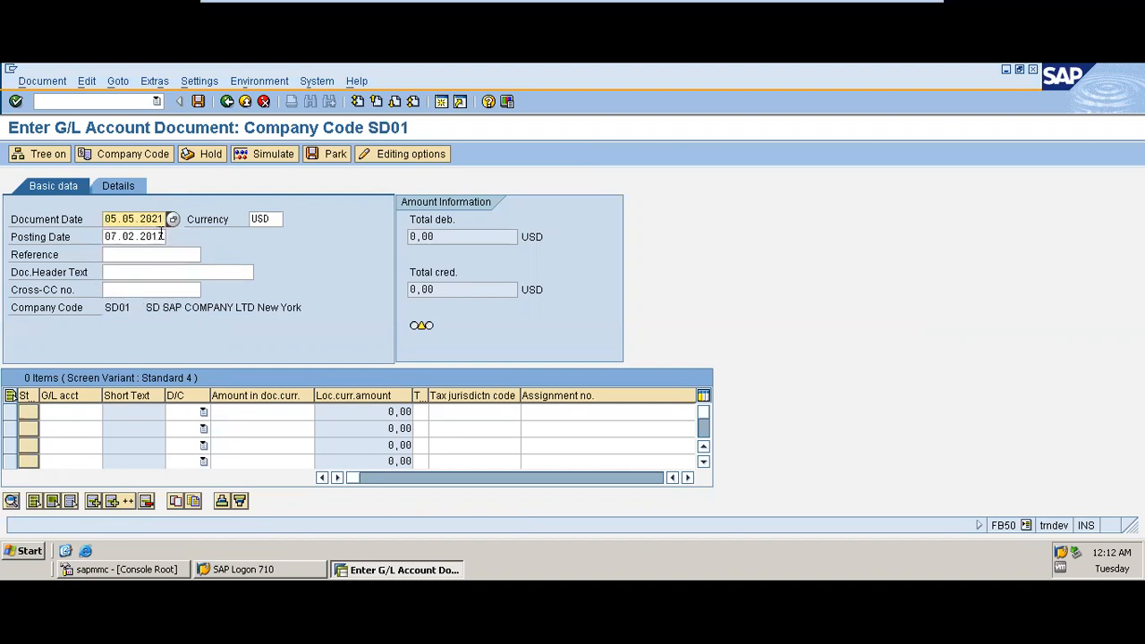
click(117, 219)
key(BackSpace)
text(3)
Step: Set the posting date to 05.03.2021
click(164, 236)
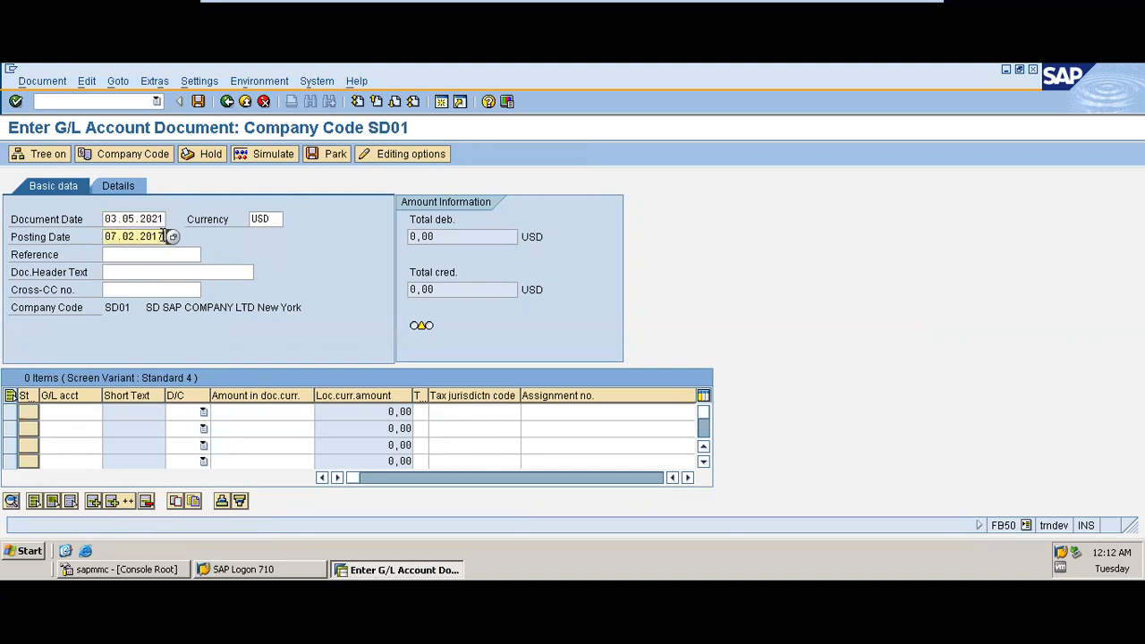
key(BackSpace)
key(BackSpace)
key(BackSpace)
key(BackSpace)
key(BackSpace)
key(BackSpace)
key(BackSpace)
key(BackSpace)
key(BackSpace)
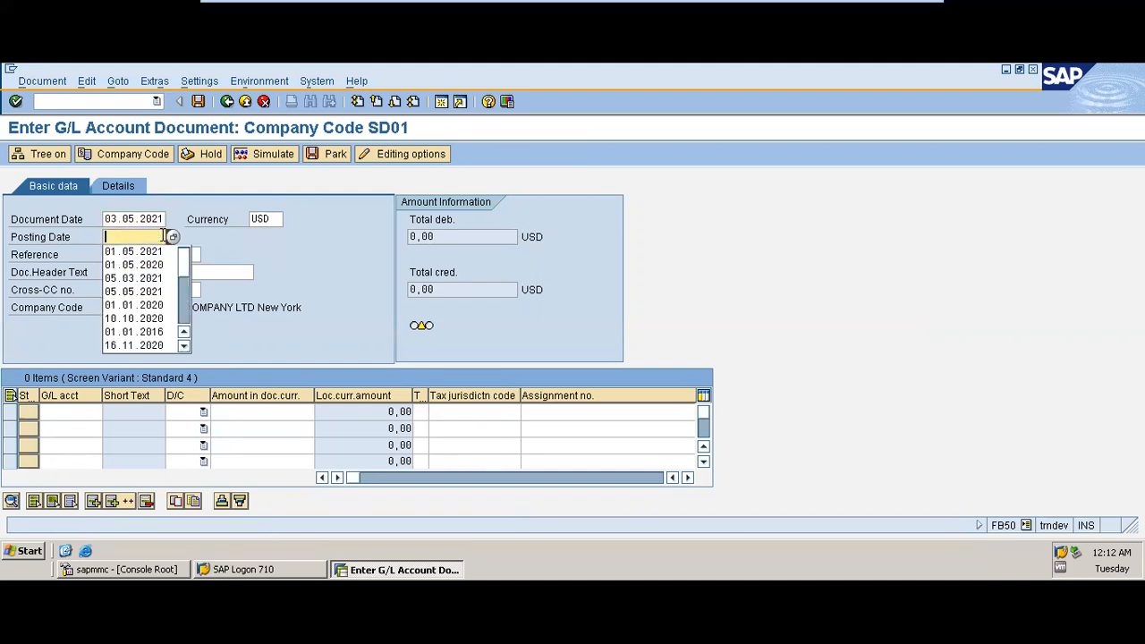
click(150, 277)
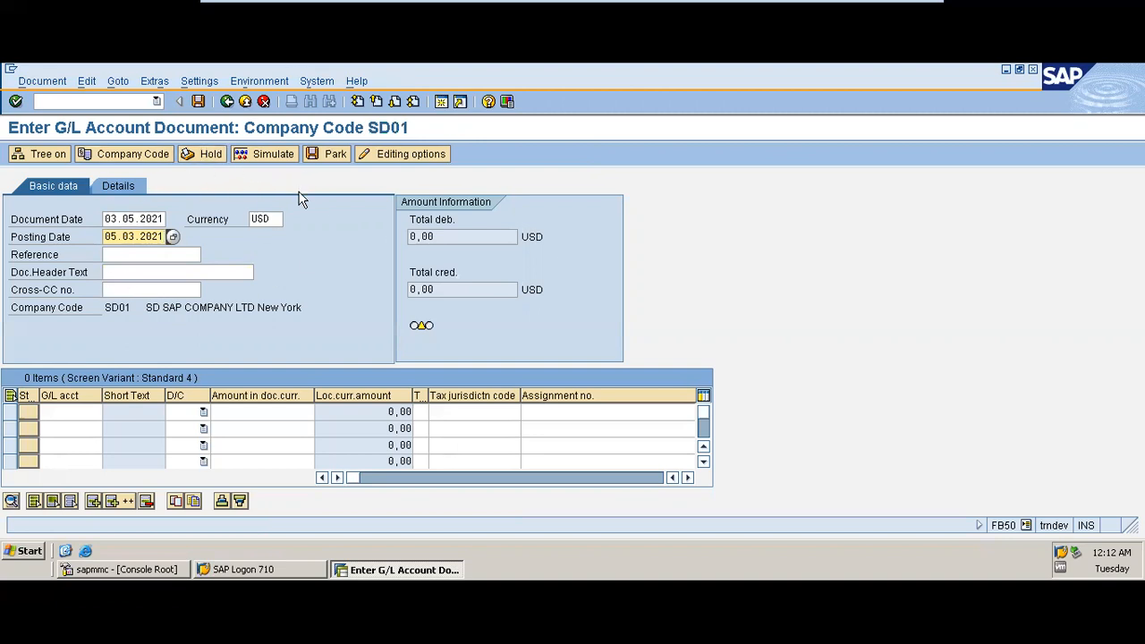
Step: Enter Repairs as the document header text and place the cursor in the first G/L account line
click(132, 272)
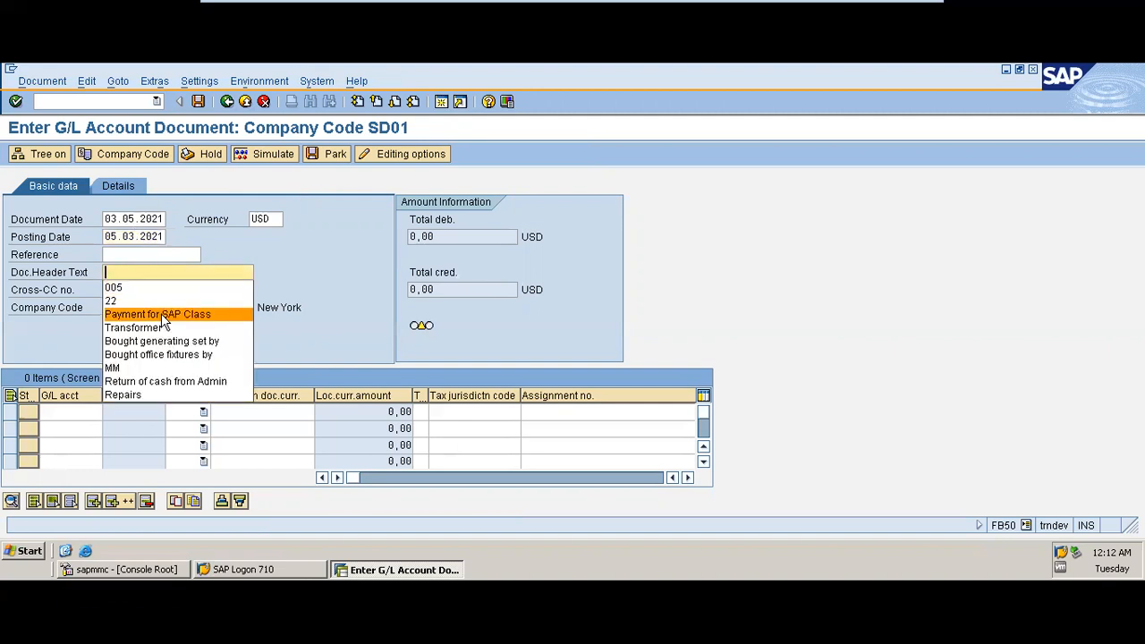
text(R)
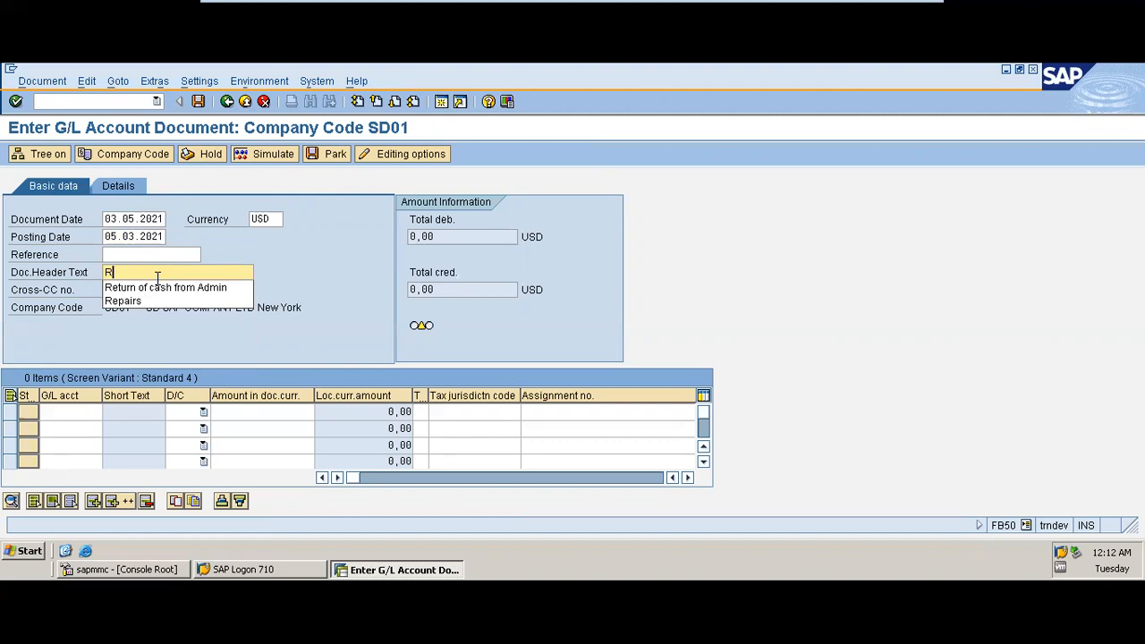
text(epairs)
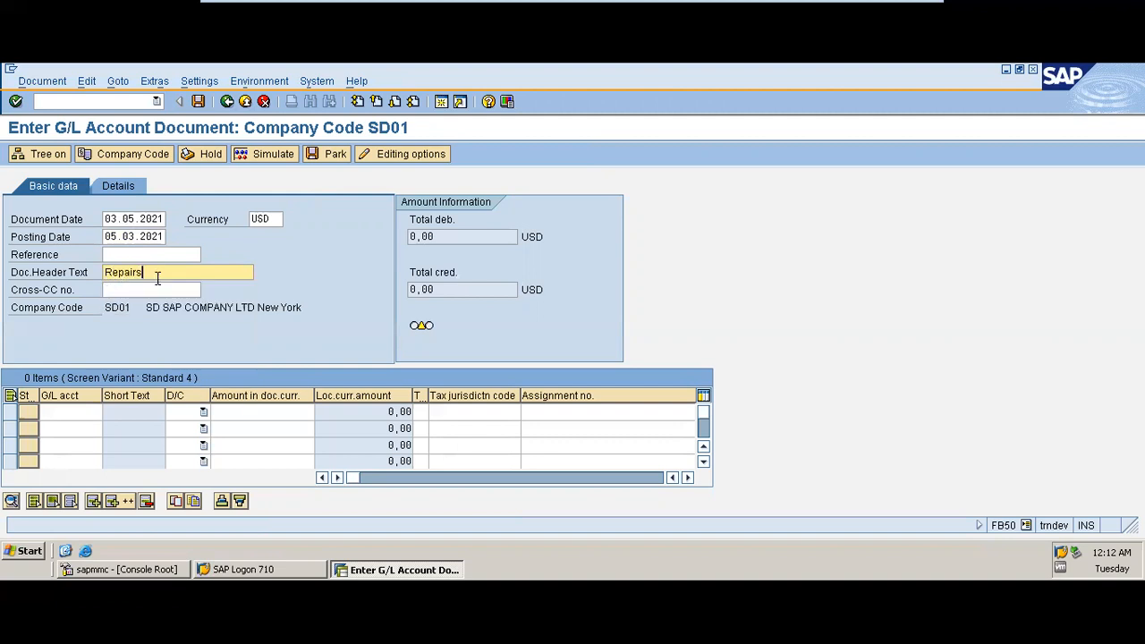
click(86, 414)
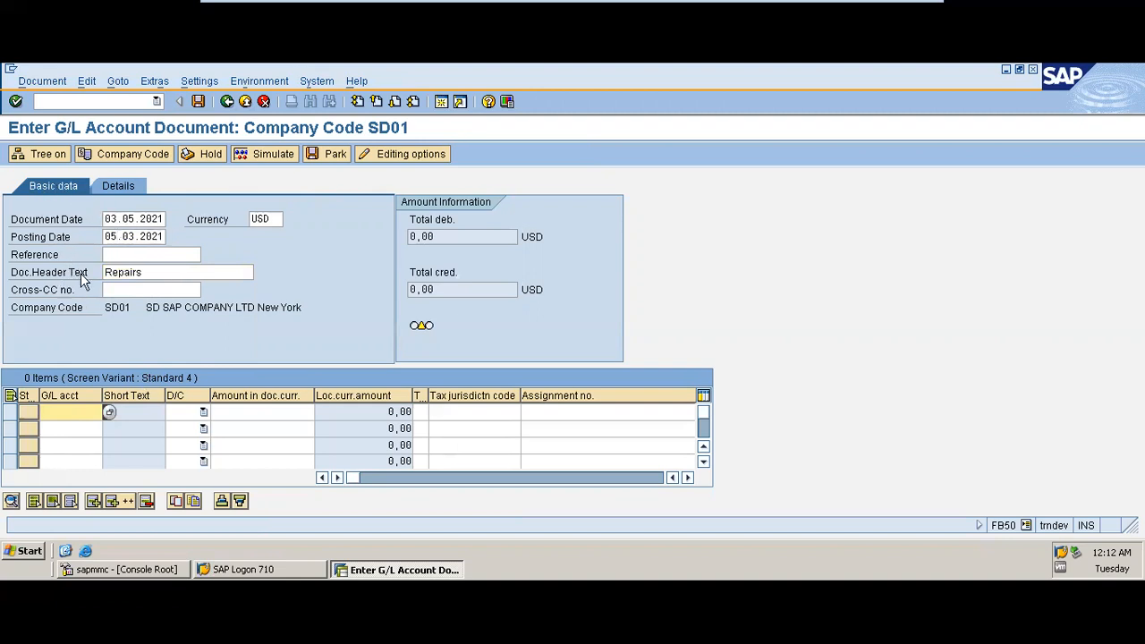
click(273, 219)
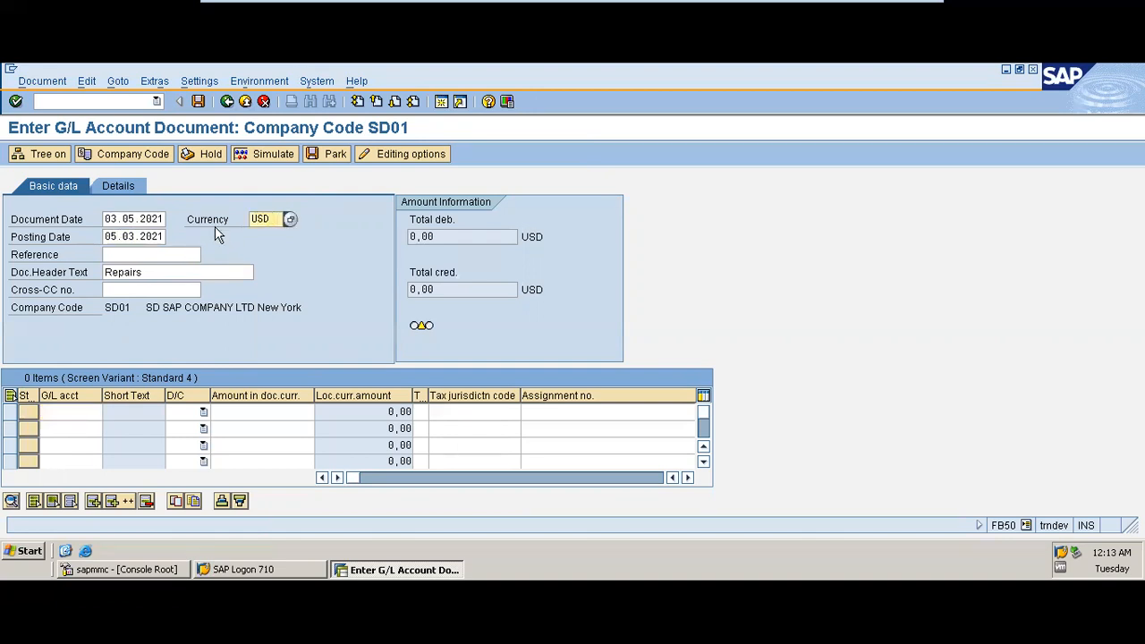
click(81, 414)
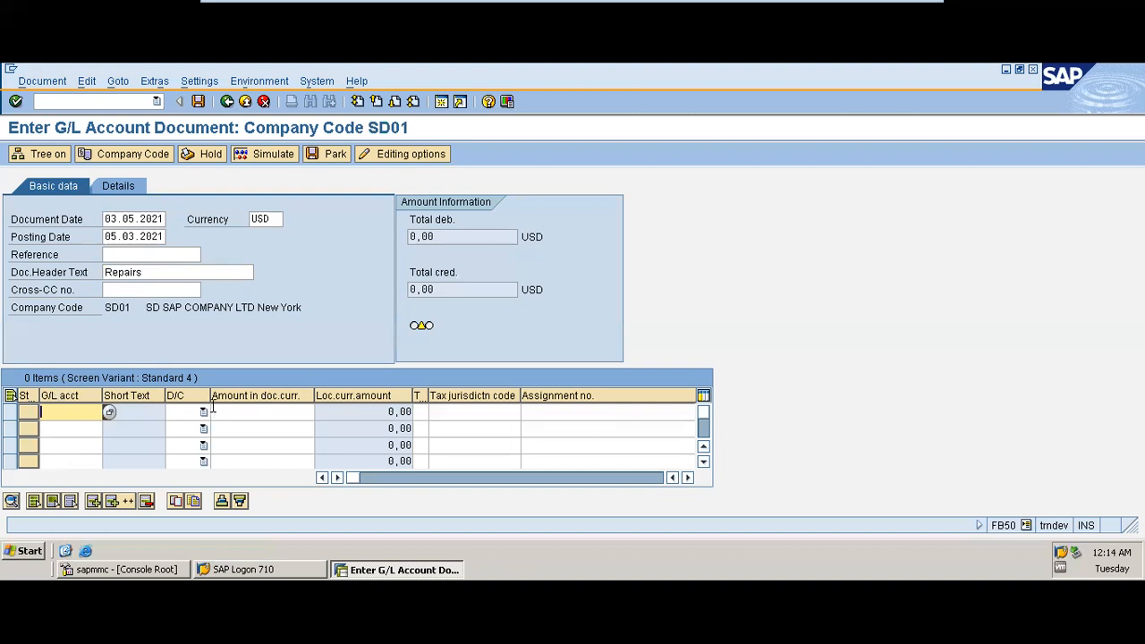
Step: Search the G/L accounts by long text *rent* with the maximum number of hits cleared
click(108, 412)
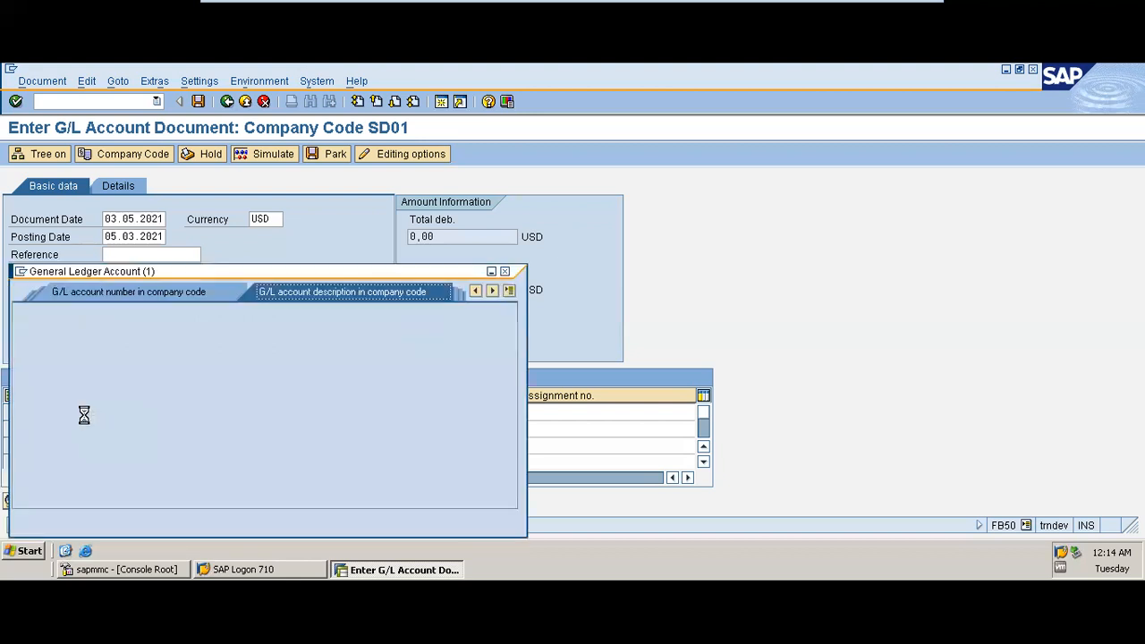
drag(169, 273, 539, 145)
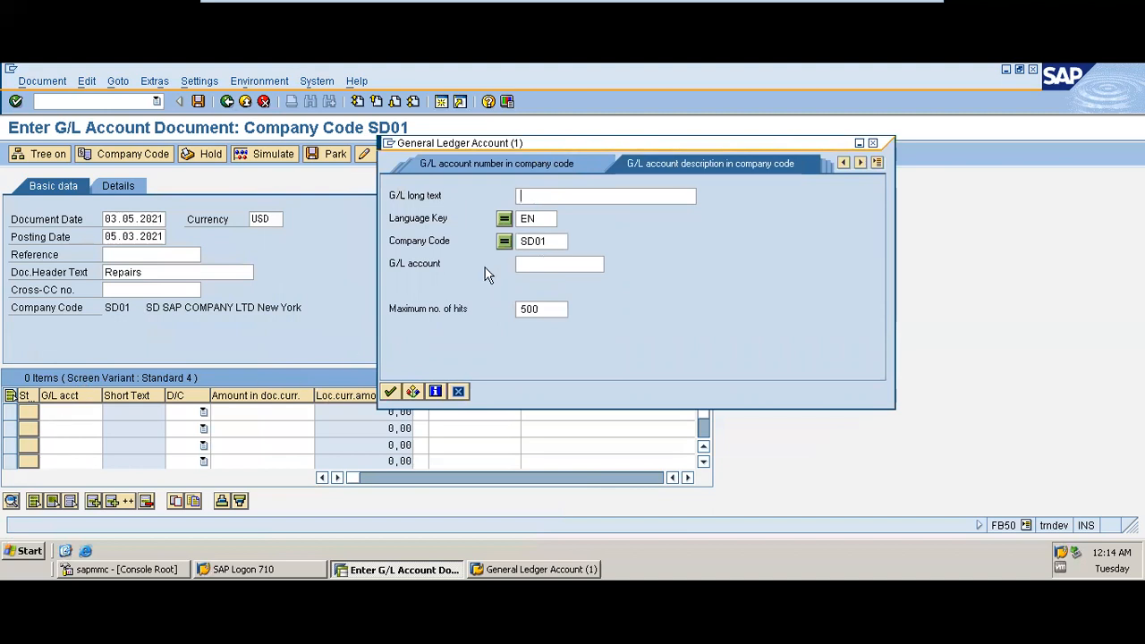
click(555, 308)
key(BackSpace)
key(BackSpace)
key(BackSpace)
click(534, 197)
text(*rent*)
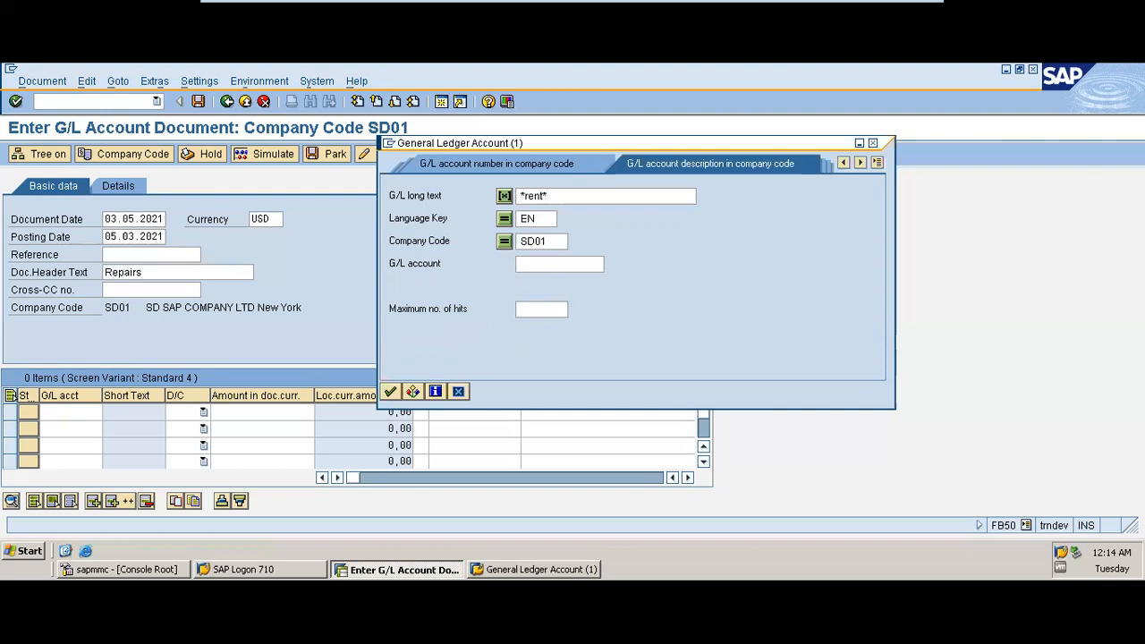
click(391, 391)
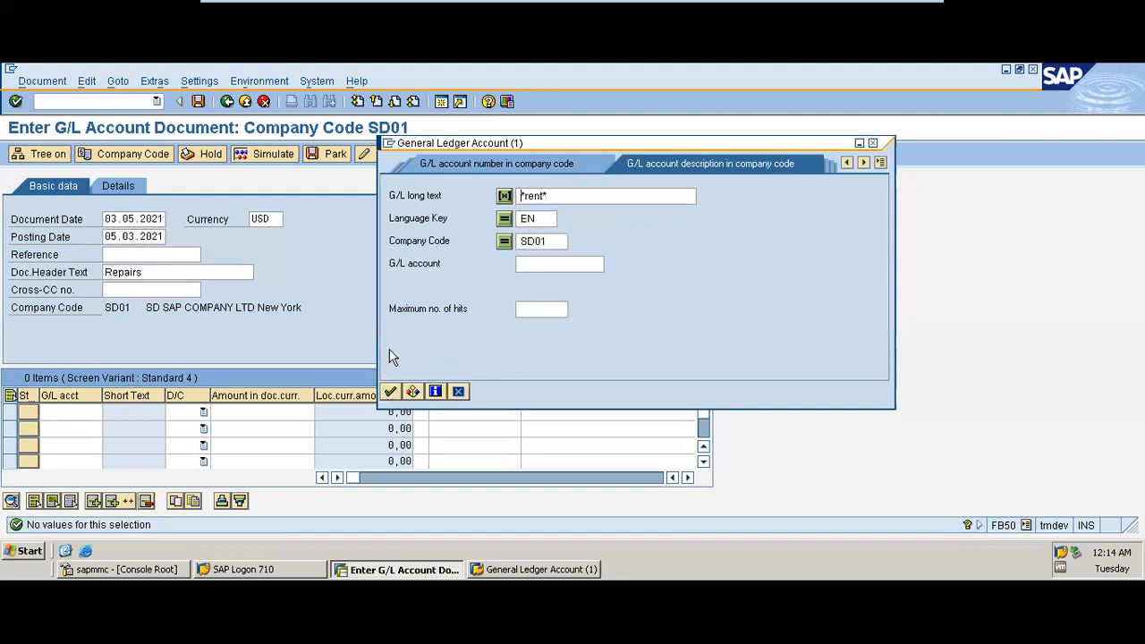
Step: Clear the search text, list all G/L accounts and pick Building repairs 4501 for the first line
key(BackSpace)
key(BackSpace)
key(BackSpace)
key(BackSpace)
key(BackSpace)
key(BackSpace)
click(390, 392)
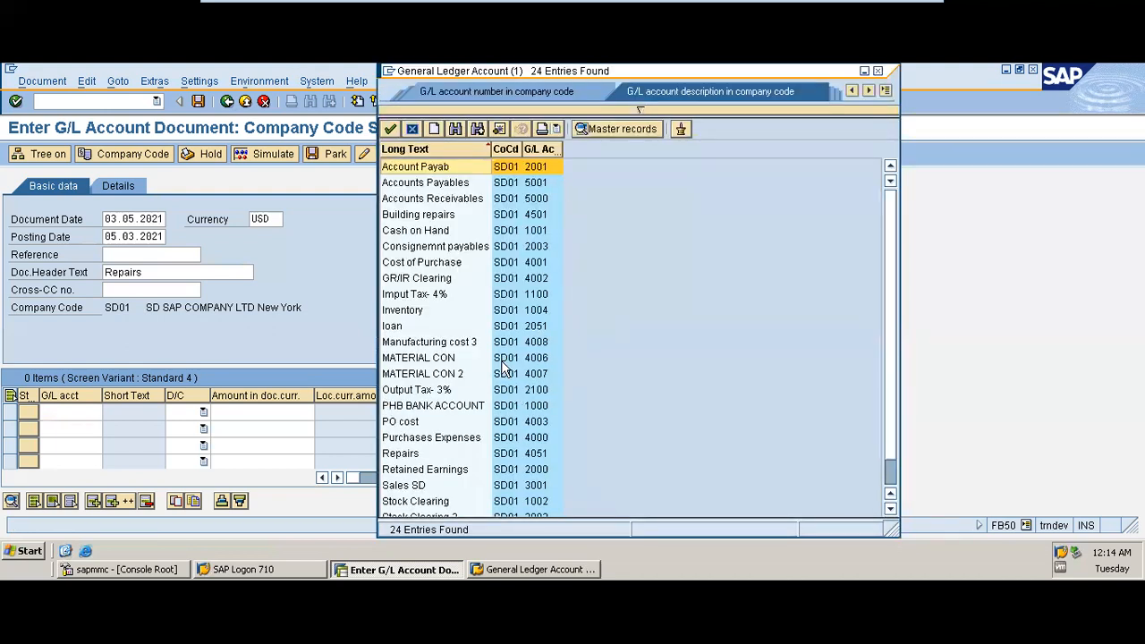
double_click(427, 222)
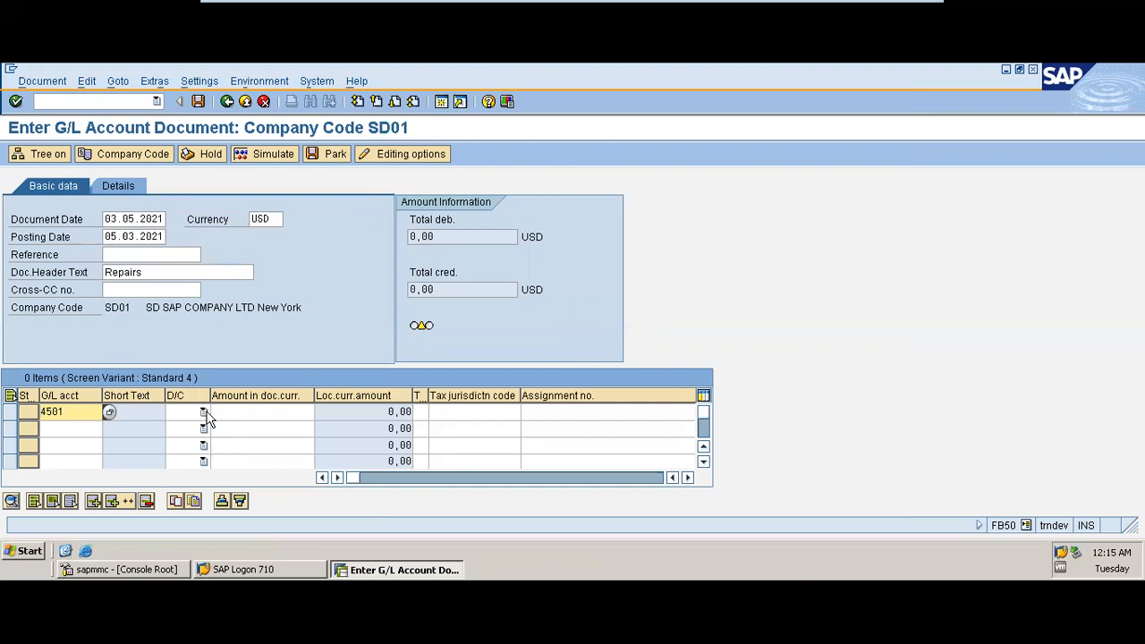
Step: Set the first line to Debit with an amount of 500
click(204, 413)
click(177, 441)
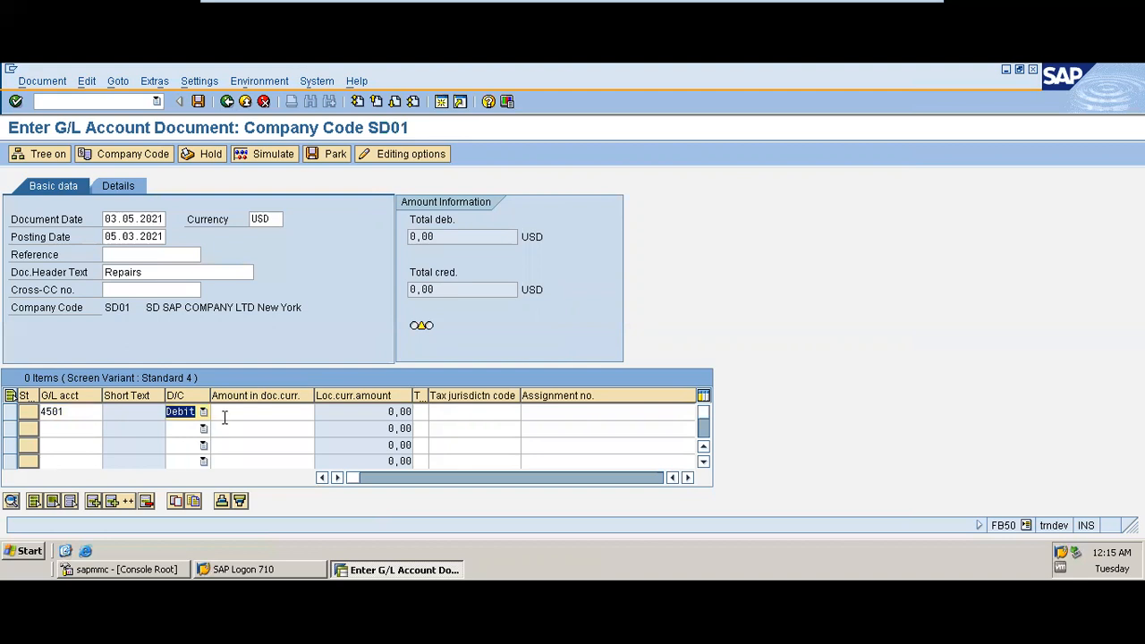
click(231, 416)
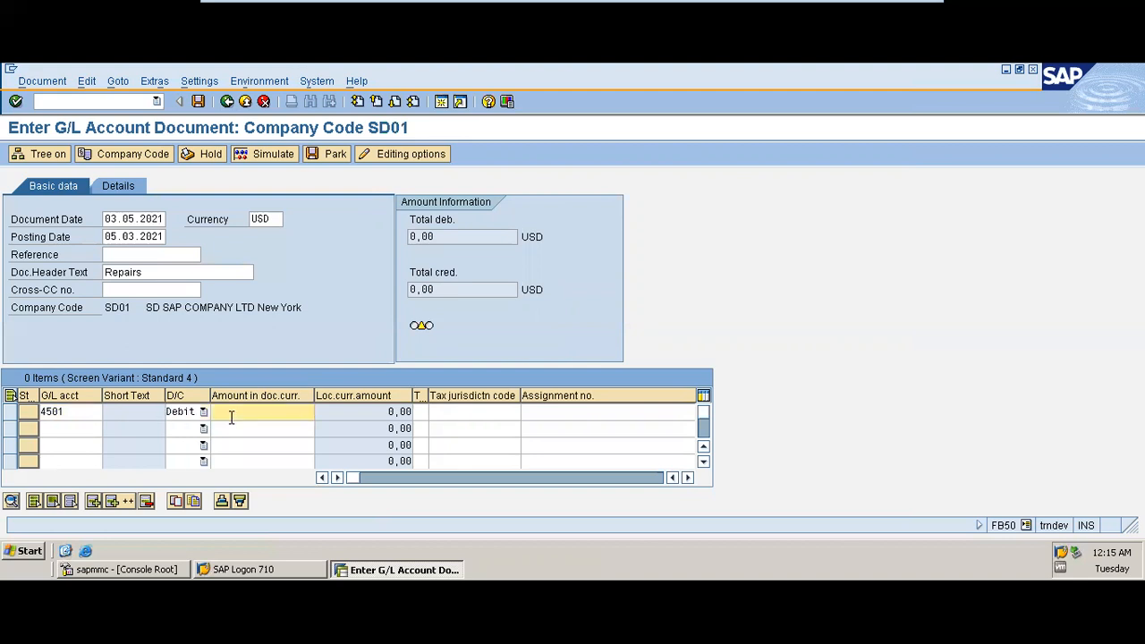
text(500)
Step: Assign cost center SDSAP-PR (P/R COST) to the first line
key(Tab)
key(Tab)
key(Tab)
key(Tab)
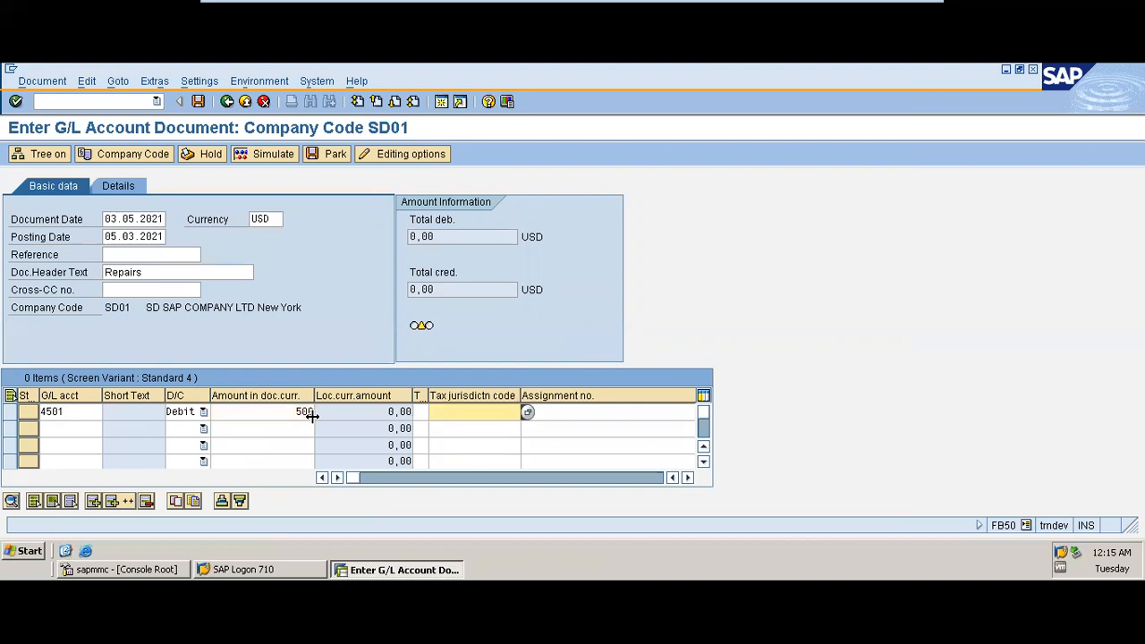
key(Tab)
key(Tab)
key(Tab)
key(Tab)
key(Tab)
key(Tab)
key(Tab)
key(Tab)
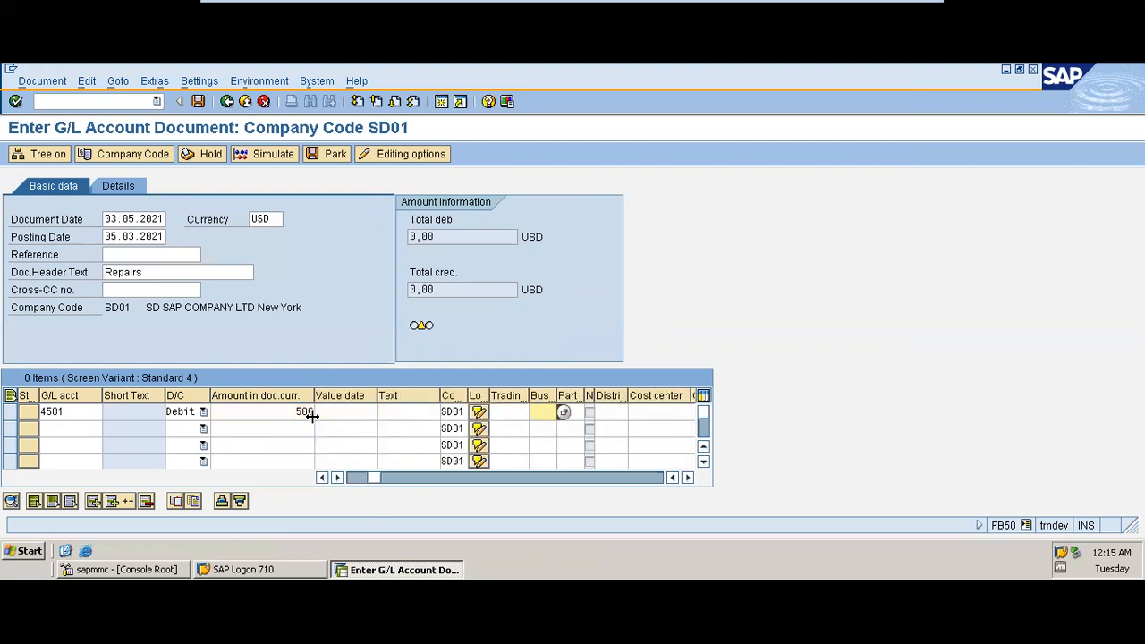
key(Tab)
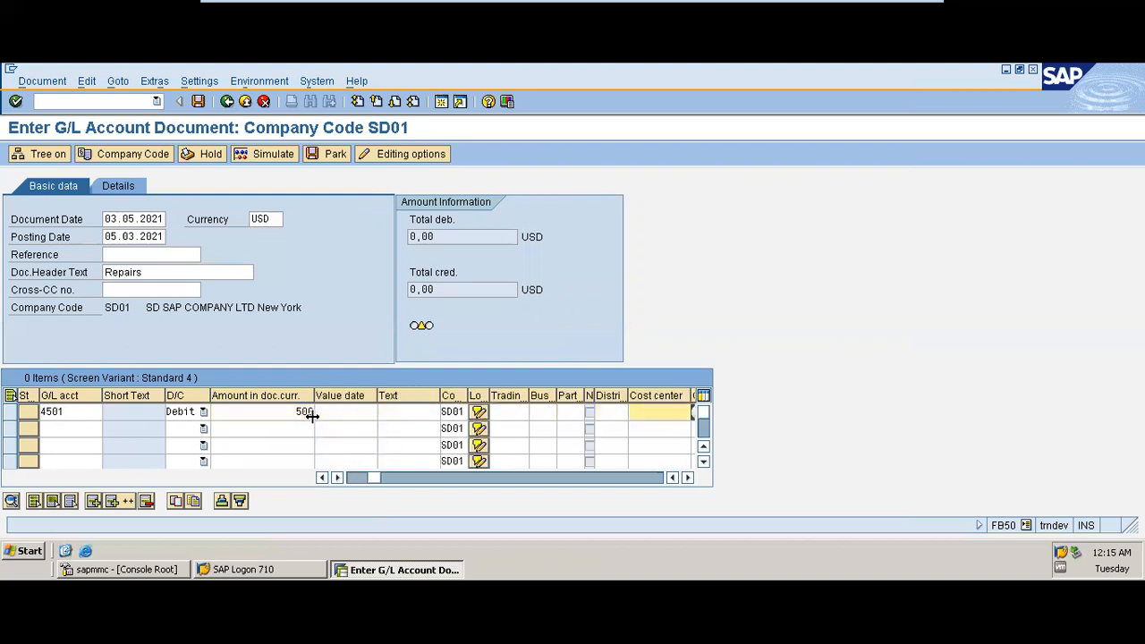
click(687, 477)
click(579, 419)
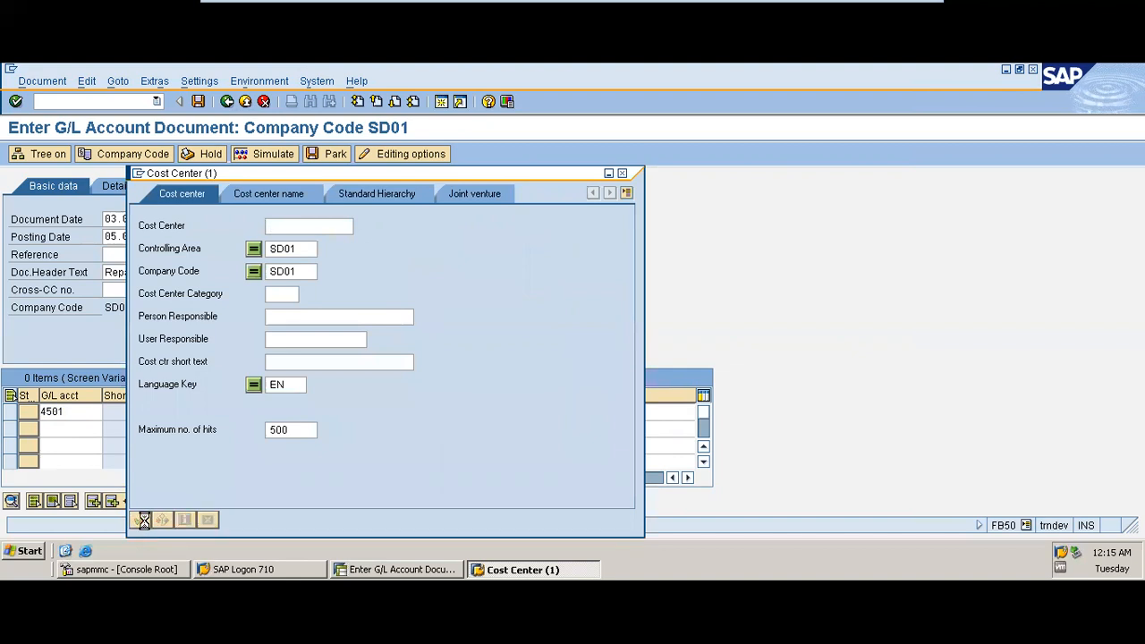
click(143, 519)
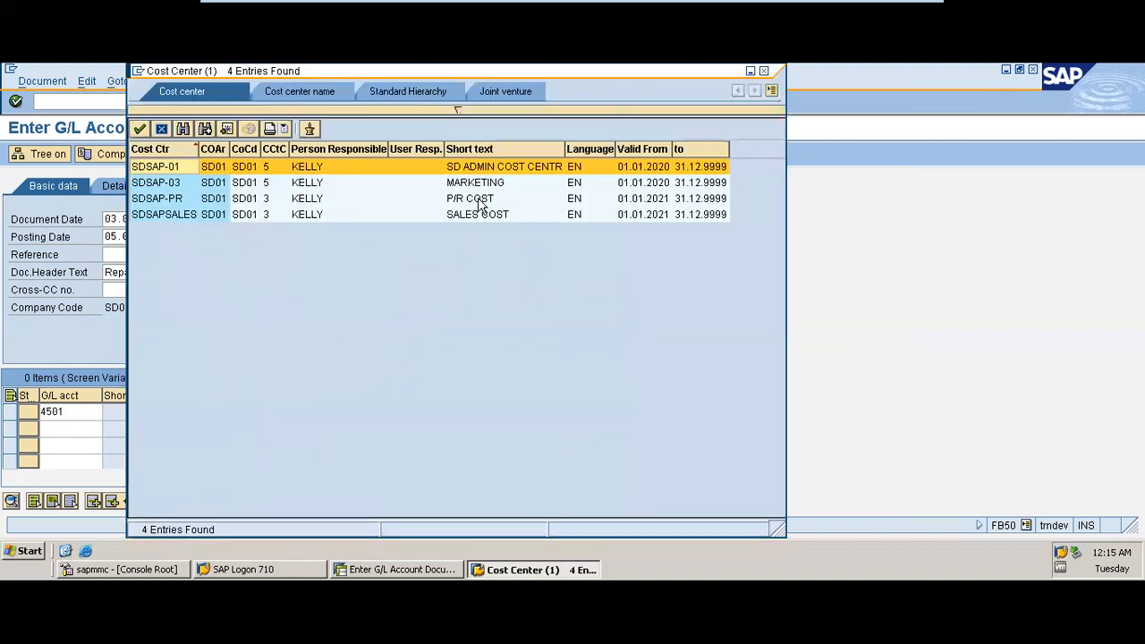
double_click(479, 200)
Step: Pick G/L account 1000 PHB BANK ACCOUNT for the second line, sorting the account list by number
click(51, 430)
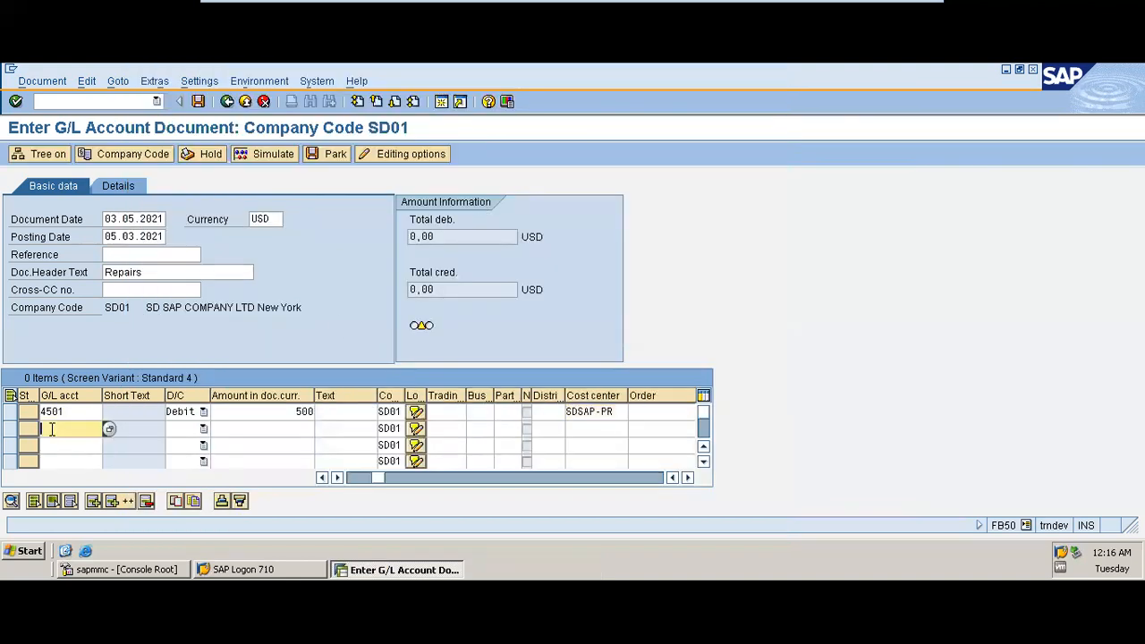
click(107, 431)
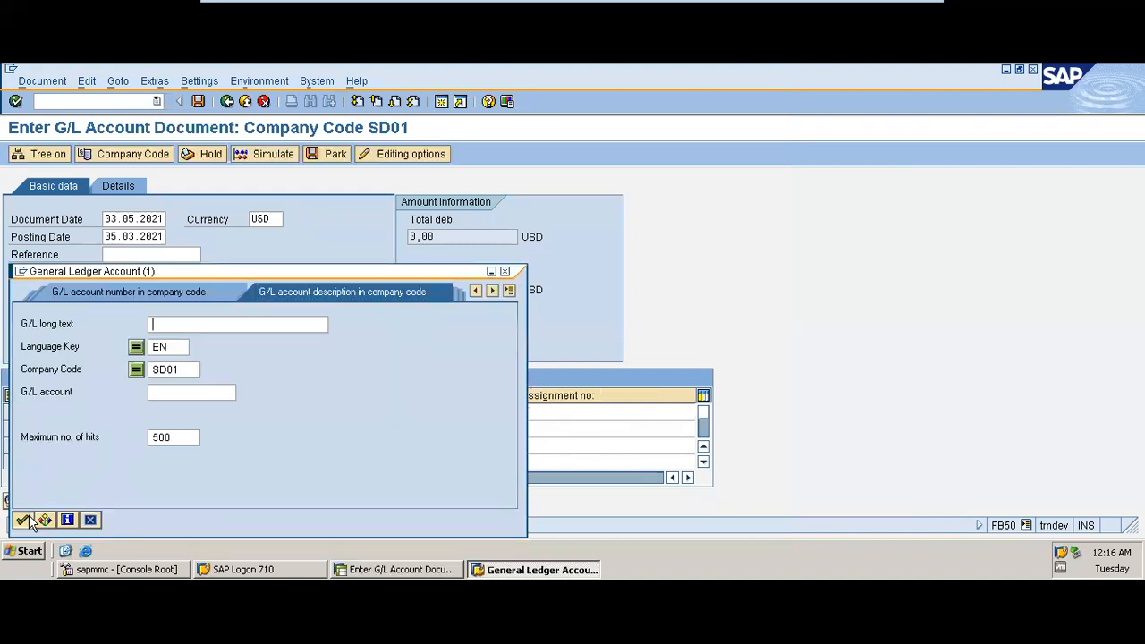
click(25, 519)
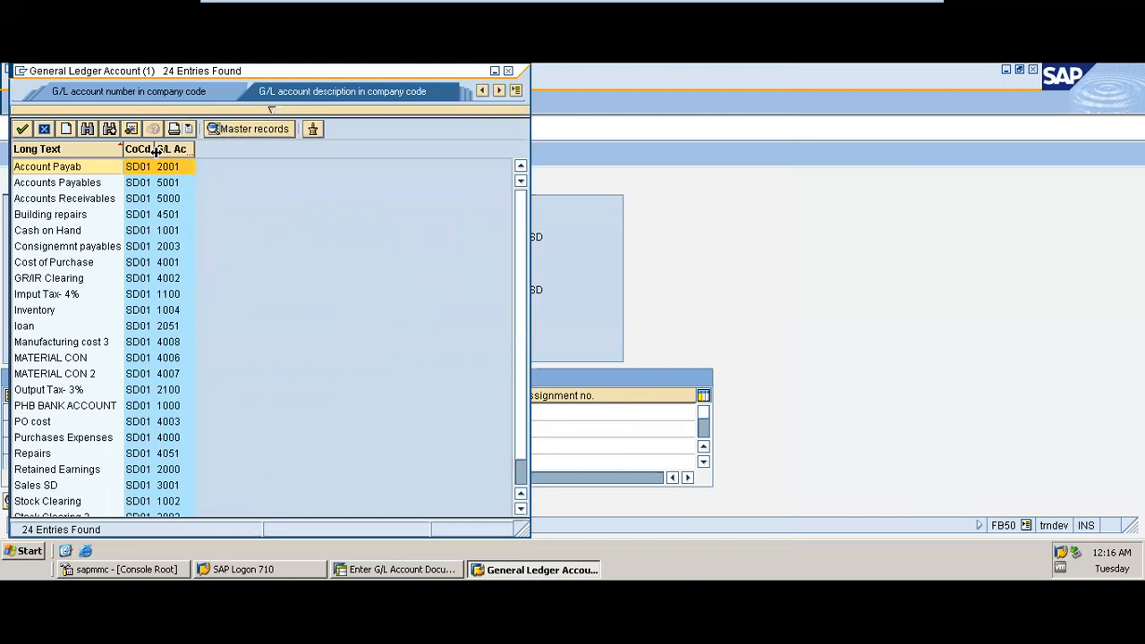
click(170, 148)
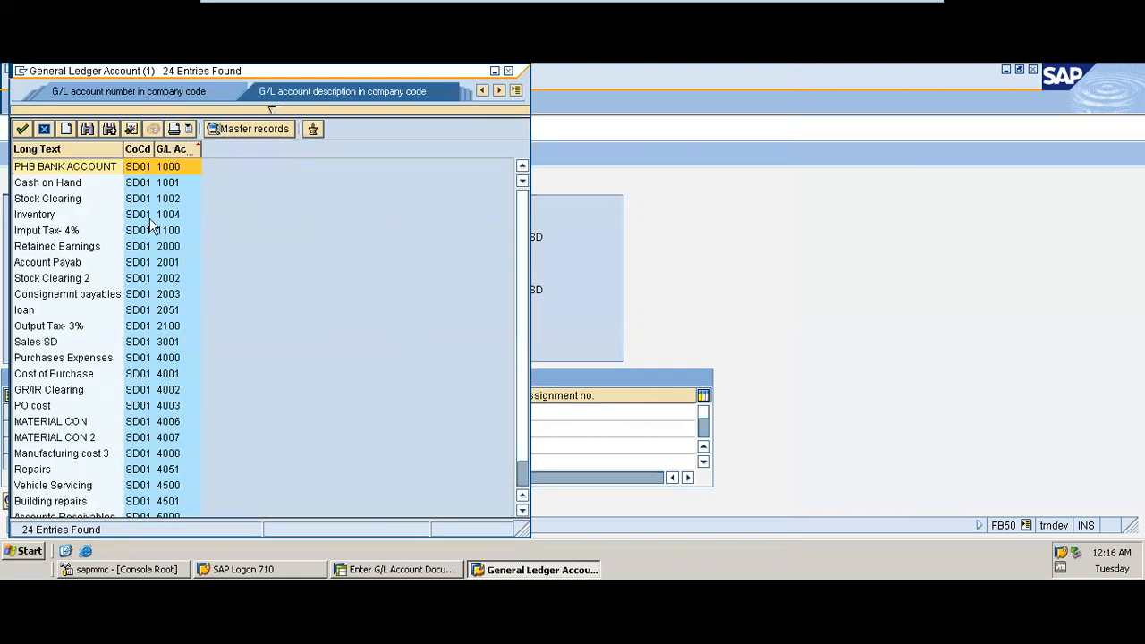
double_click(42, 168)
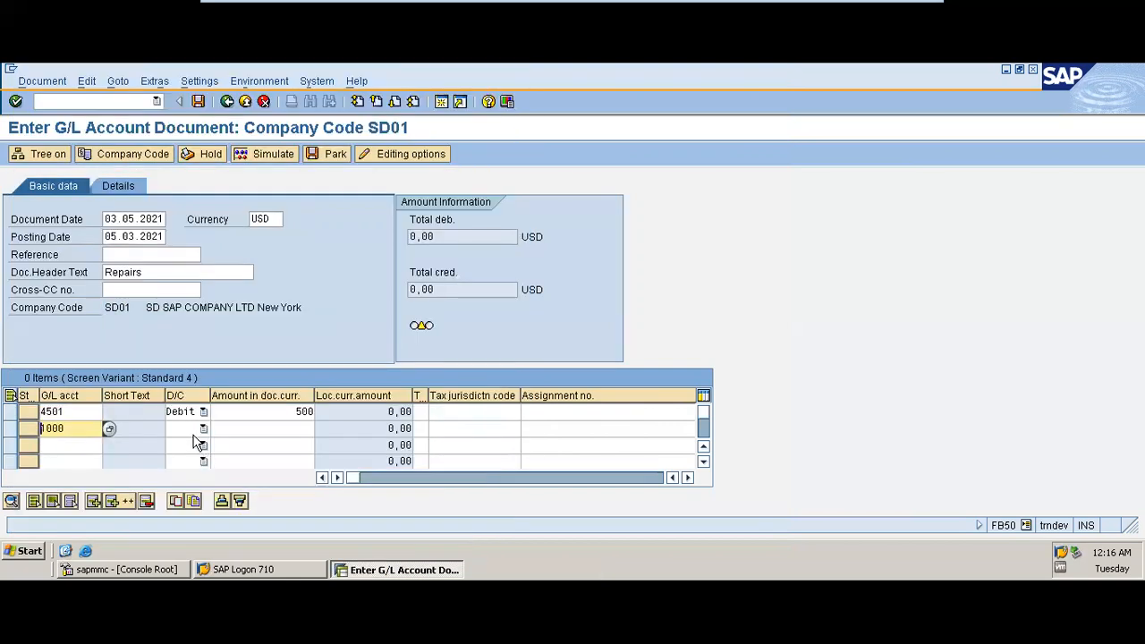
Step: Set the second line to Credit with an amount of 500
click(204, 428)
click(179, 442)
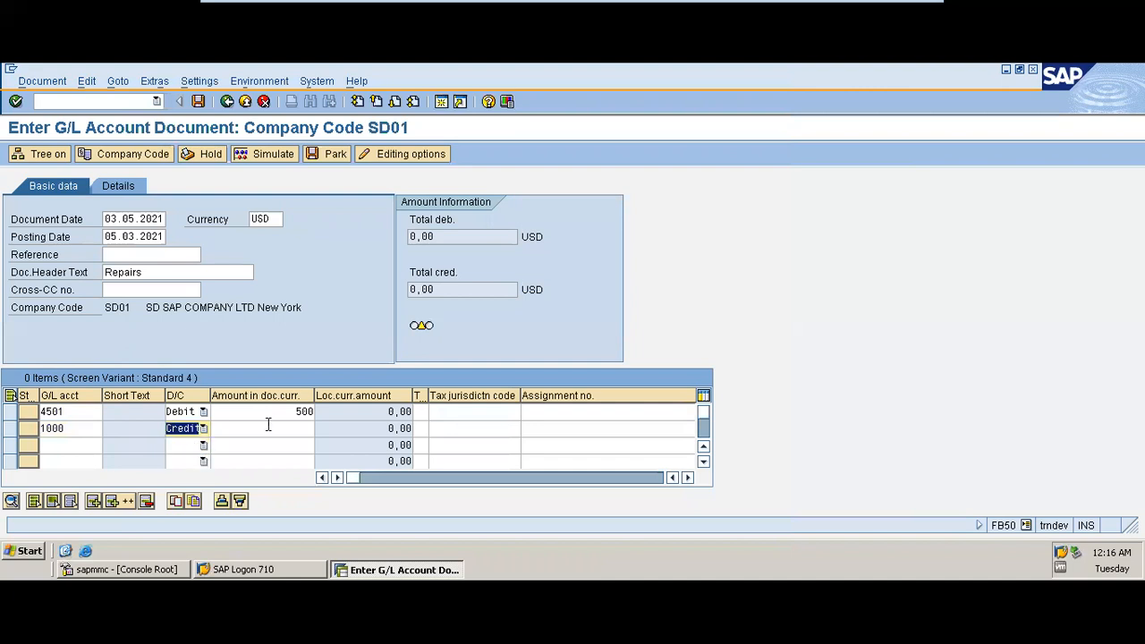
click(271, 431)
text(500)
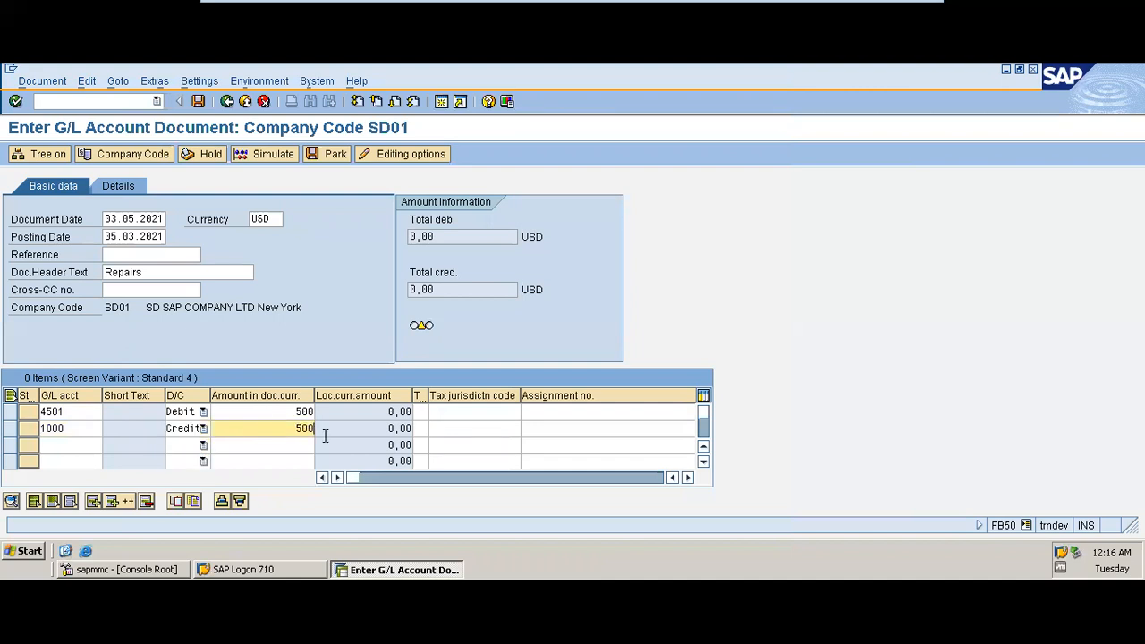
Step: Enter the line texts Building repairs for the first line and Bank PHB for the second
click(689, 478)
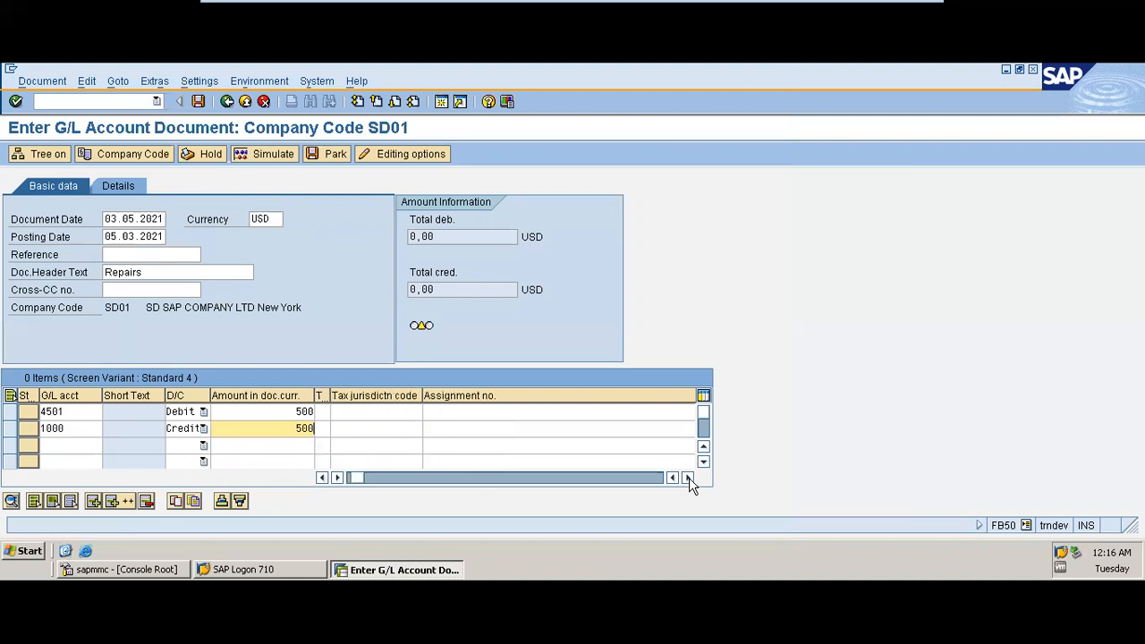
click(689, 478)
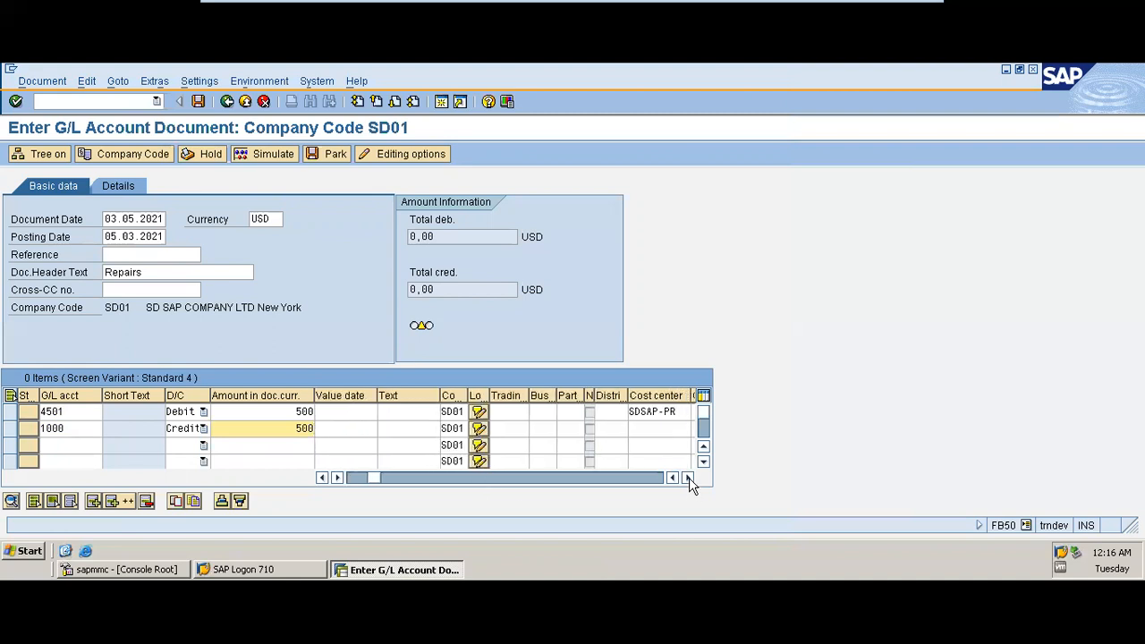
click(424, 413)
text(Buil)
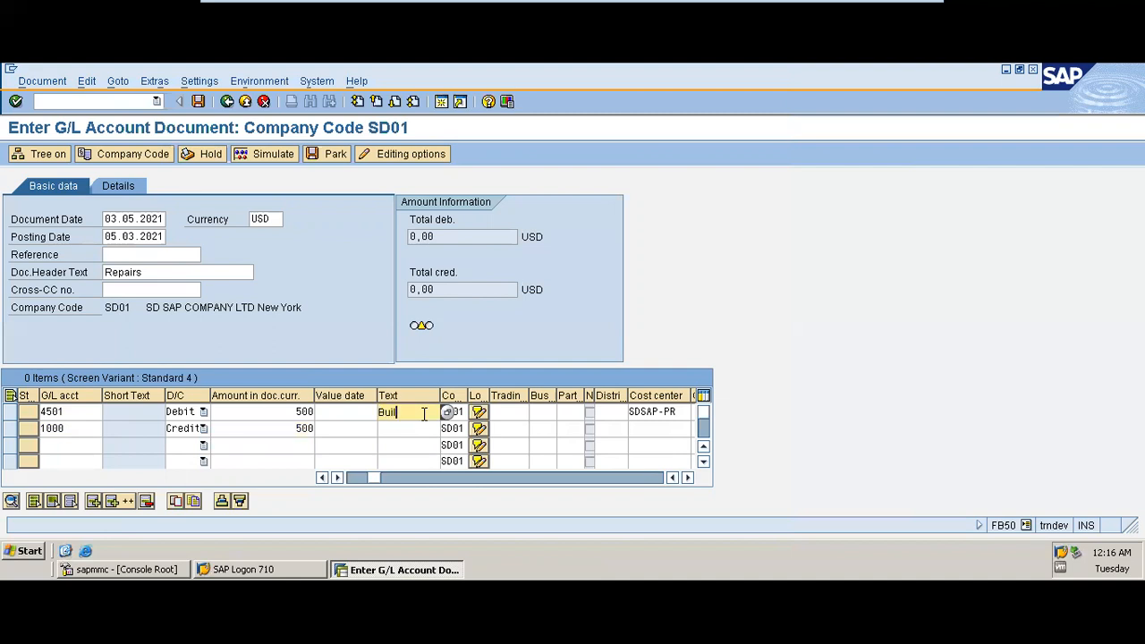
text(ding repairs)
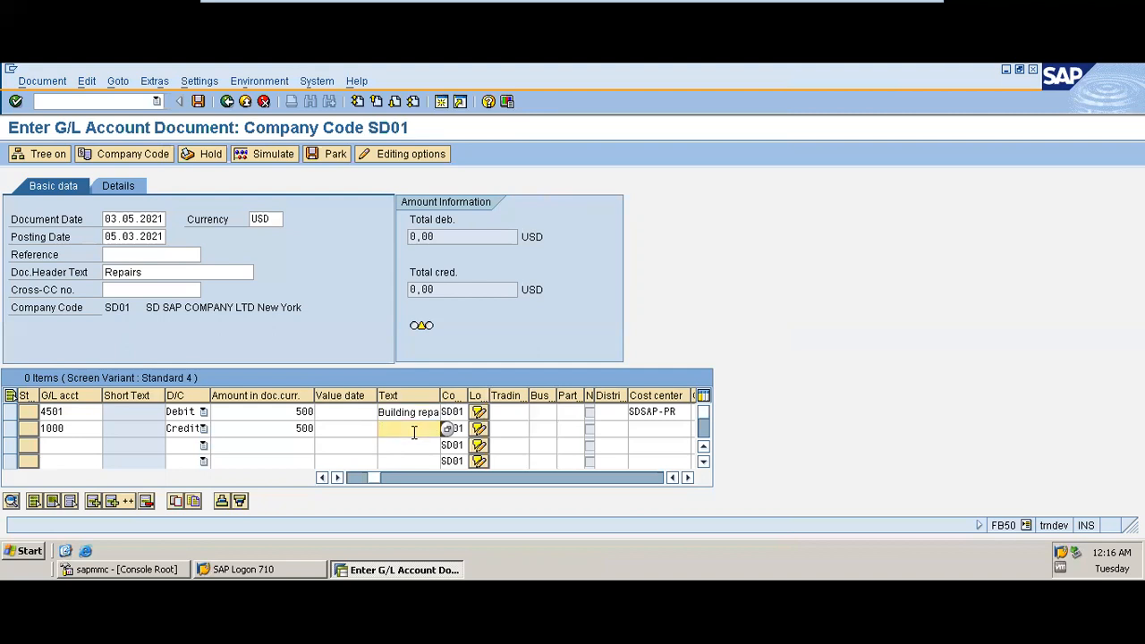
text(Bank PHB)
Step: Simulate the document, acknowledging the date warnings, and post it
click(272, 158)
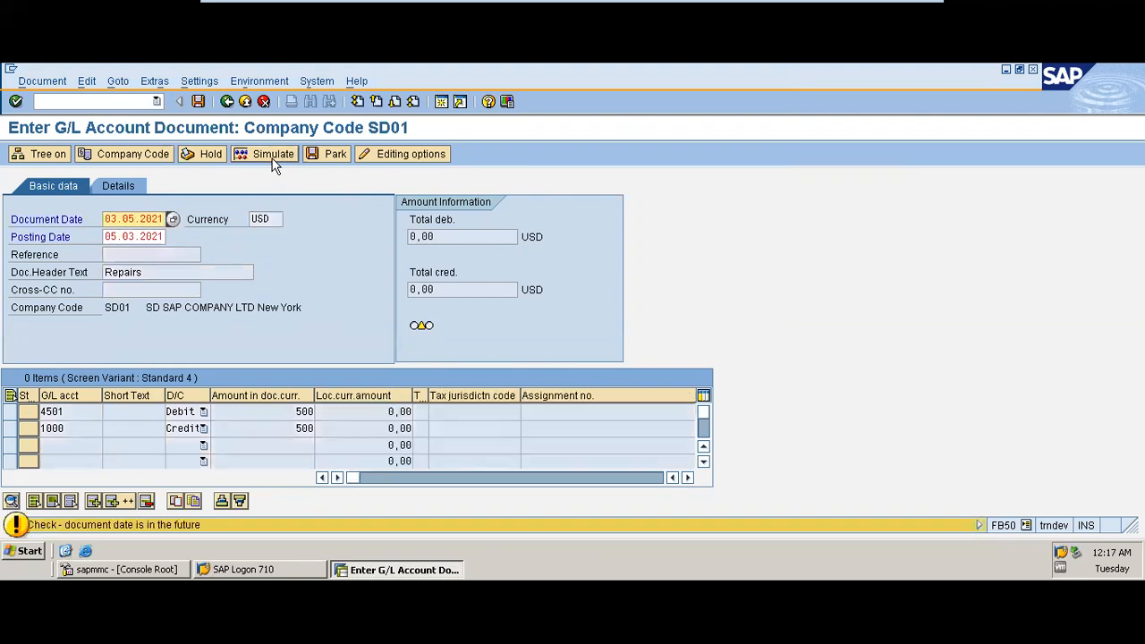
click(274, 161)
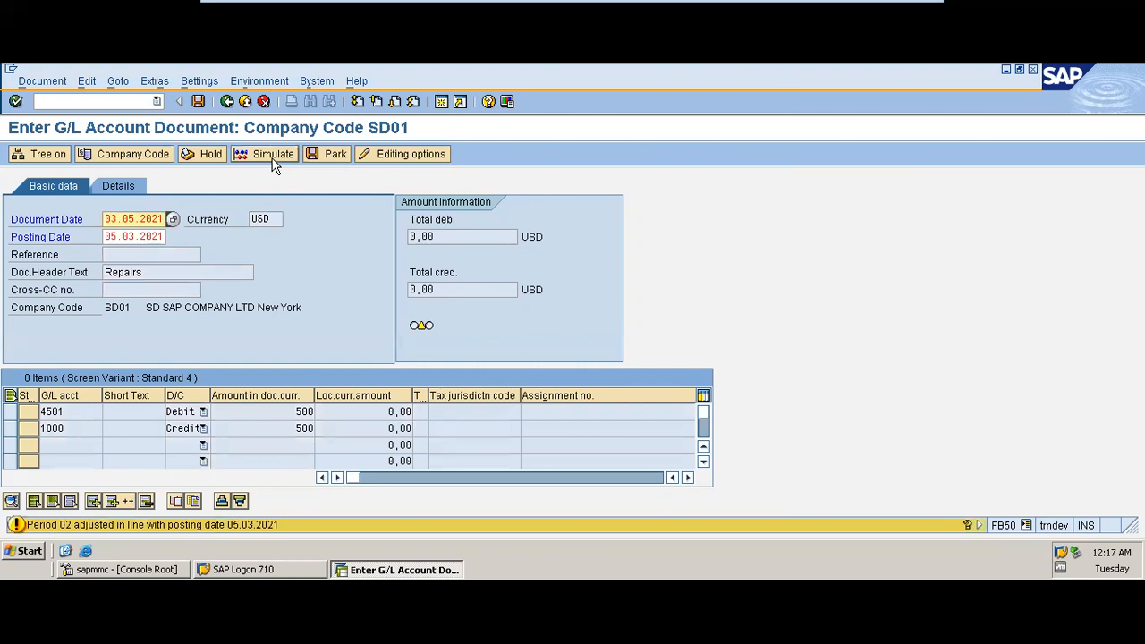
click(277, 164)
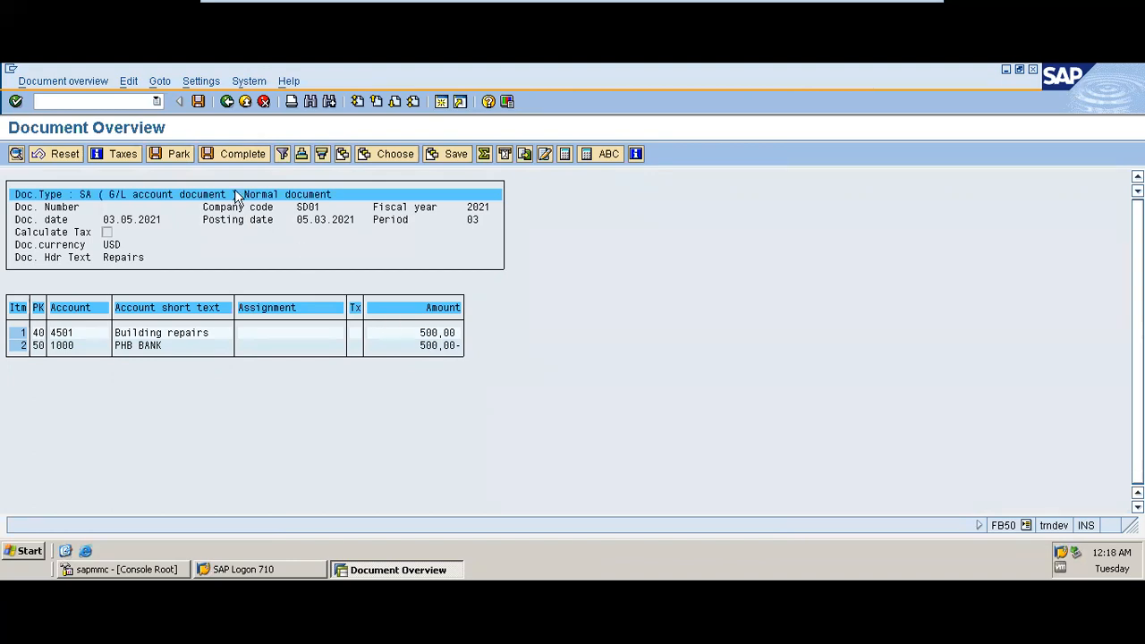
click(199, 102)
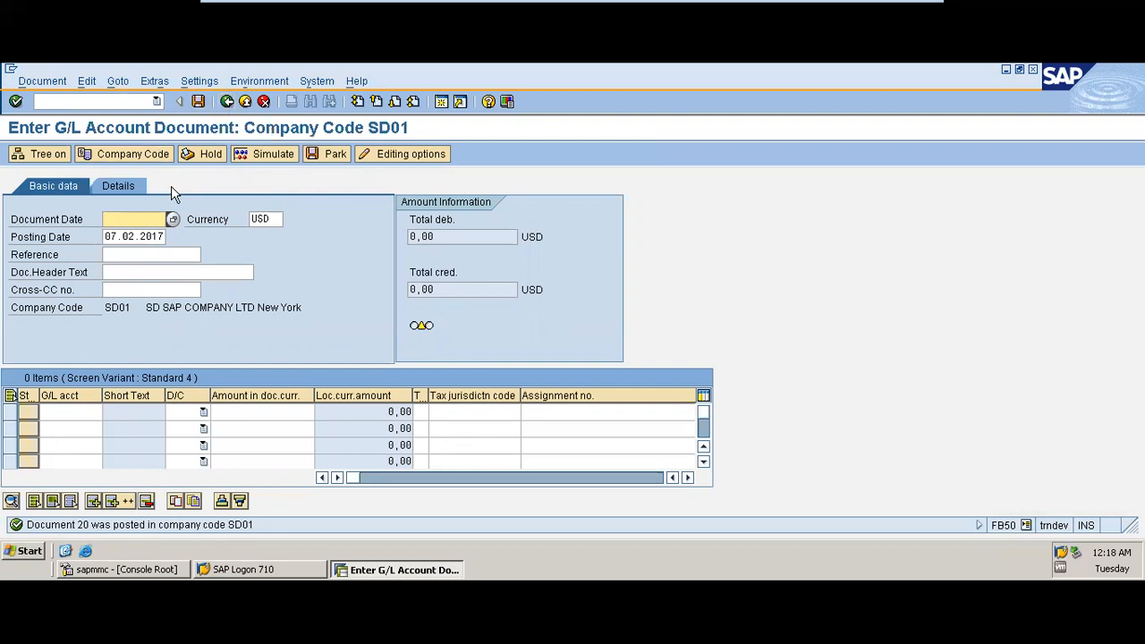
Step: Display the posted document
click(40, 82)
click(305, 328)
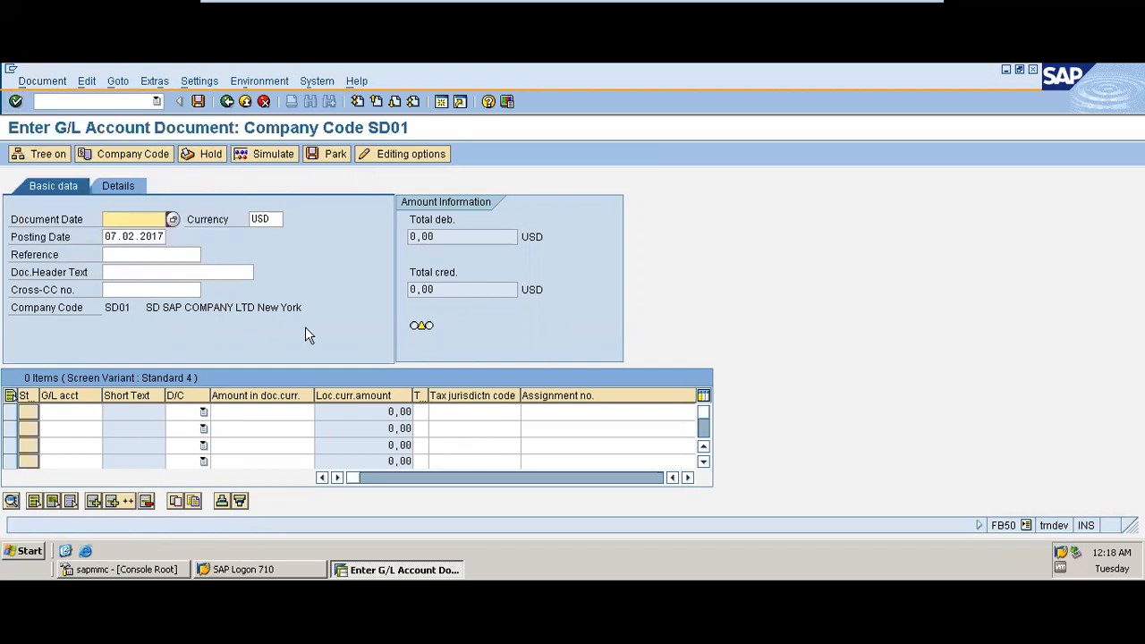
click(42, 85)
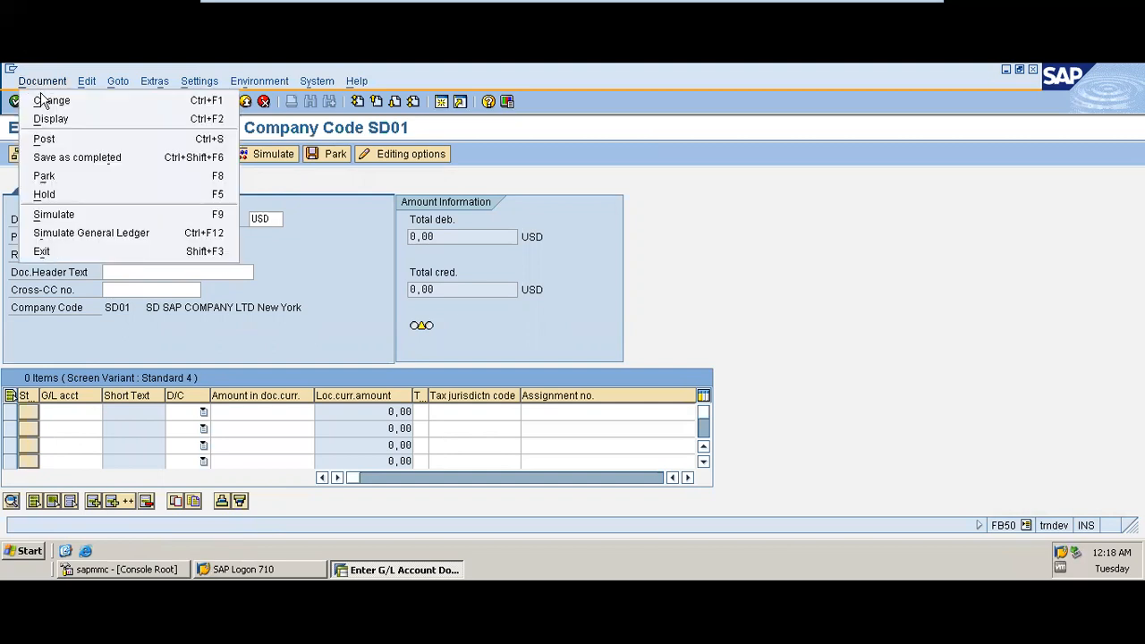
click(54, 122)
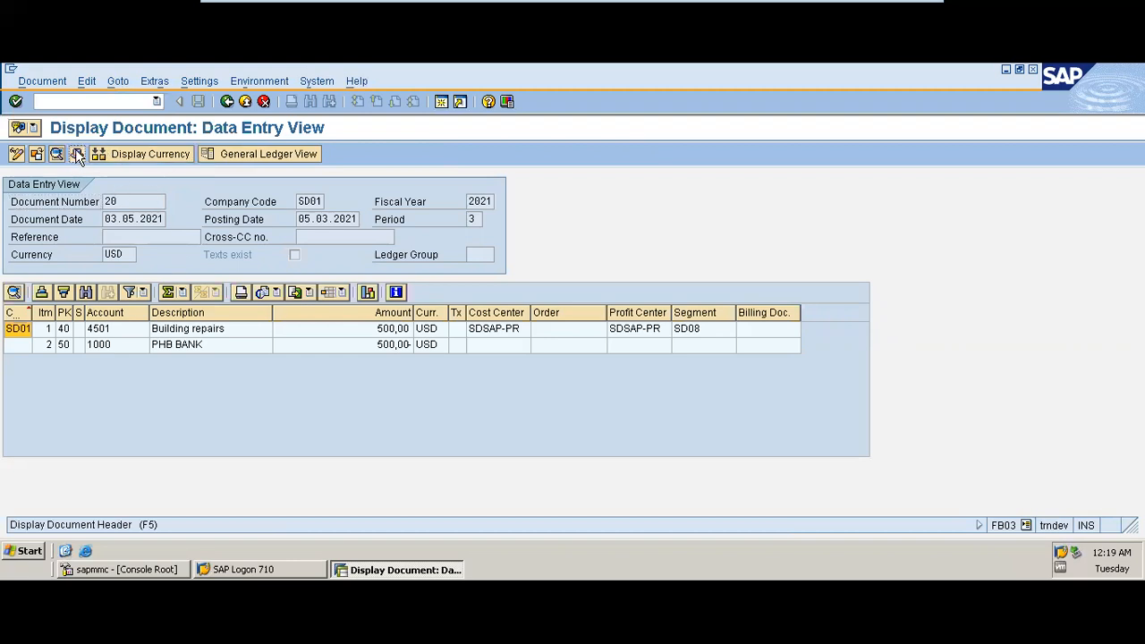
Step: Review the document header and switch the line amounts to the display currency
click(77, 154)
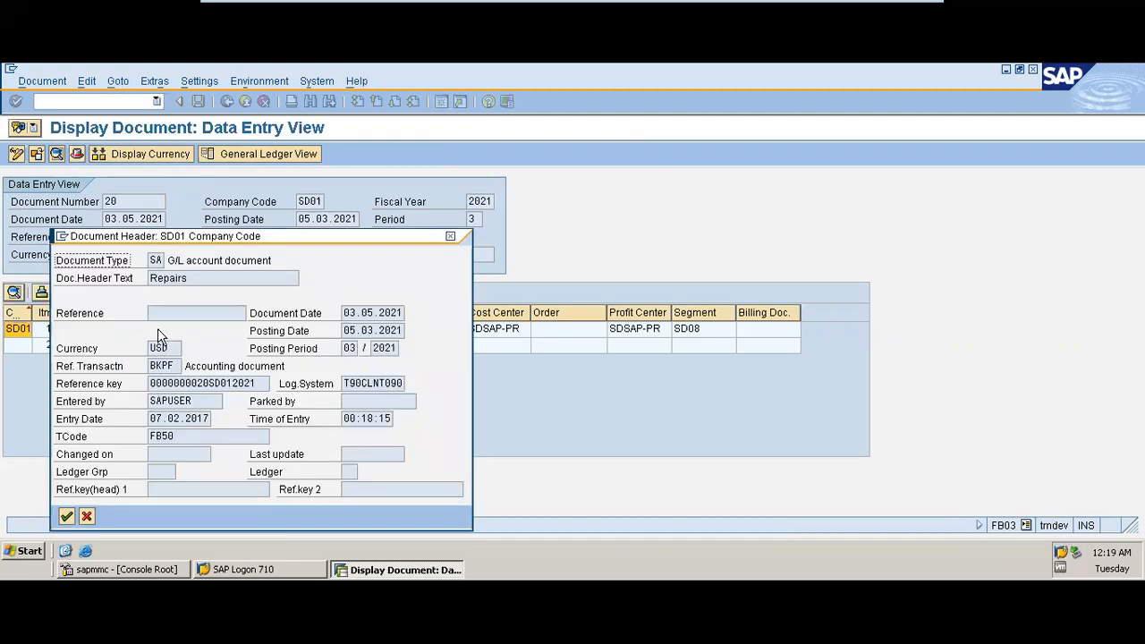
click(451, 236)
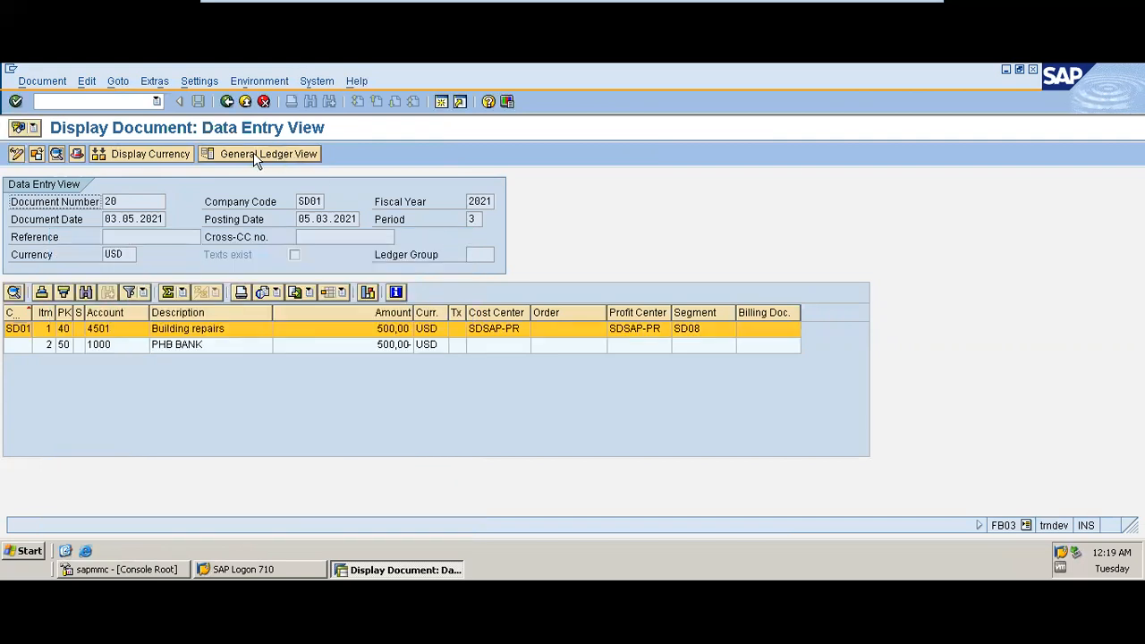
click(164, 156)
click(253, 366)
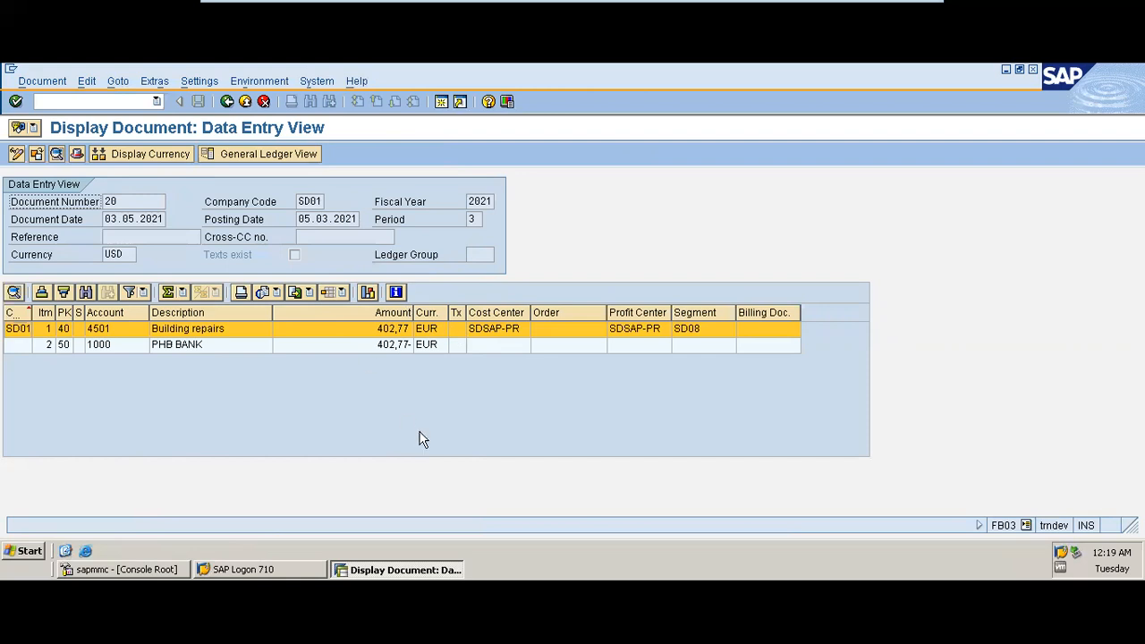
Step: Switch the line item amounts back to the document currency
click(175, 154)
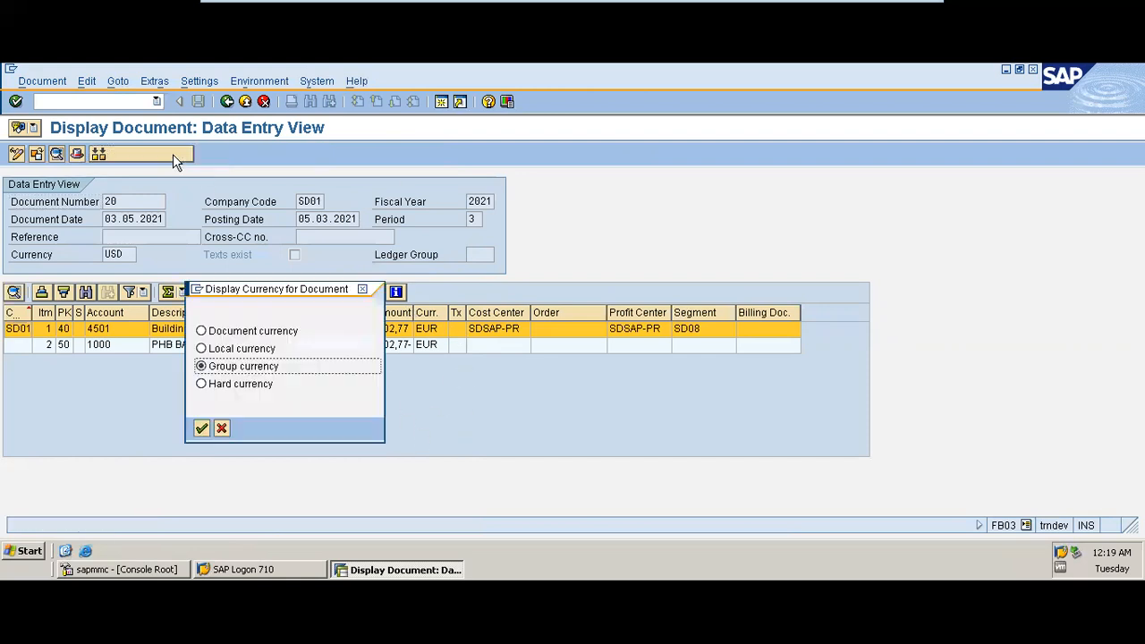
click(201, 428)
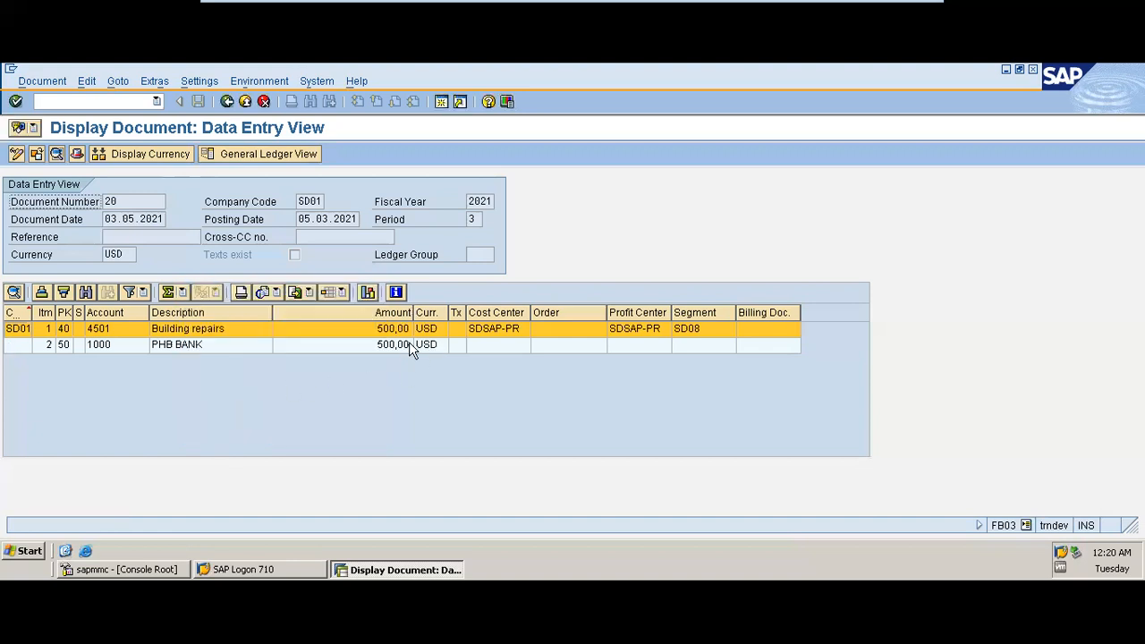
Step: Switch the posted document to its general ledger view and glance at the object services menu
click(267, 154)
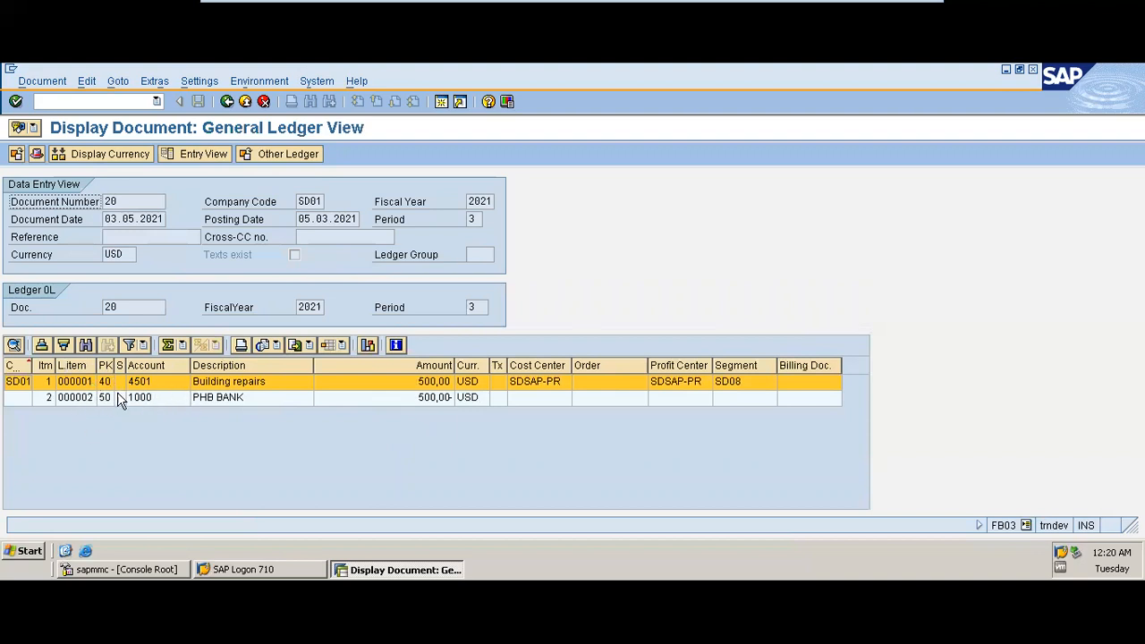
click(35, 129)
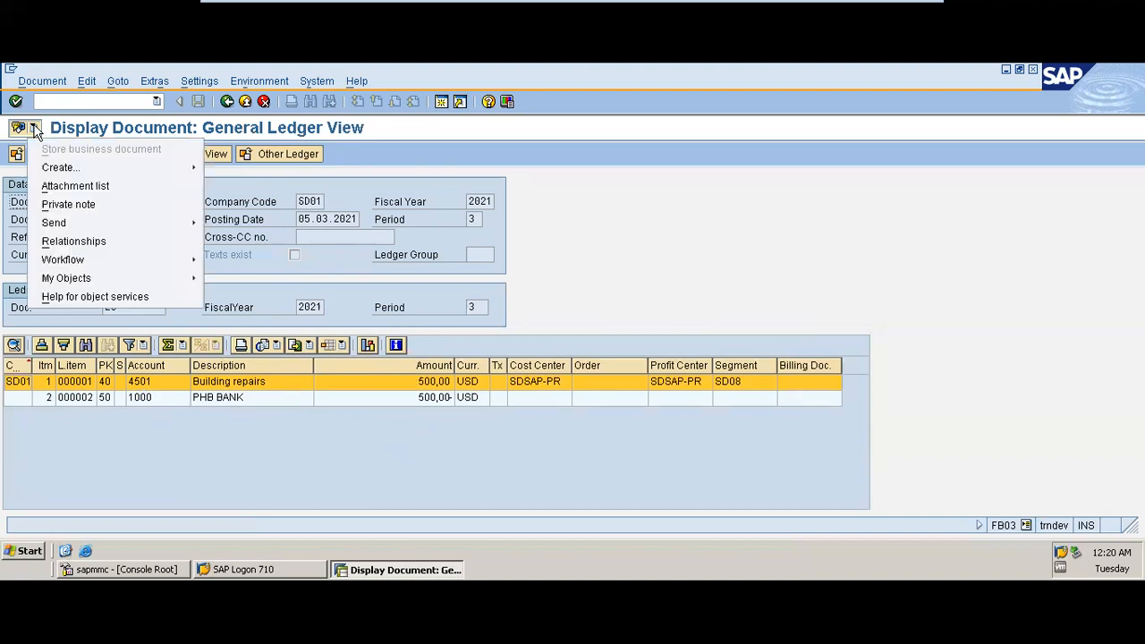
mouse_move(95, 260)
click(322, 186)
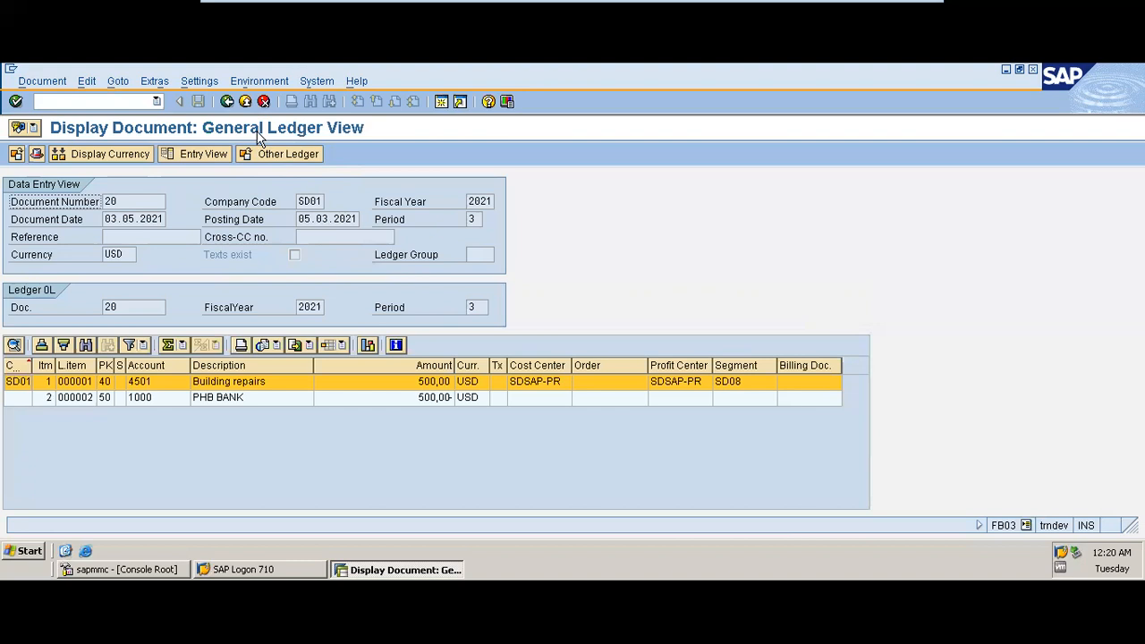
Step: Leave the document display and FB50 entry without saving, then start F-02 General Posting
click(230, 103)
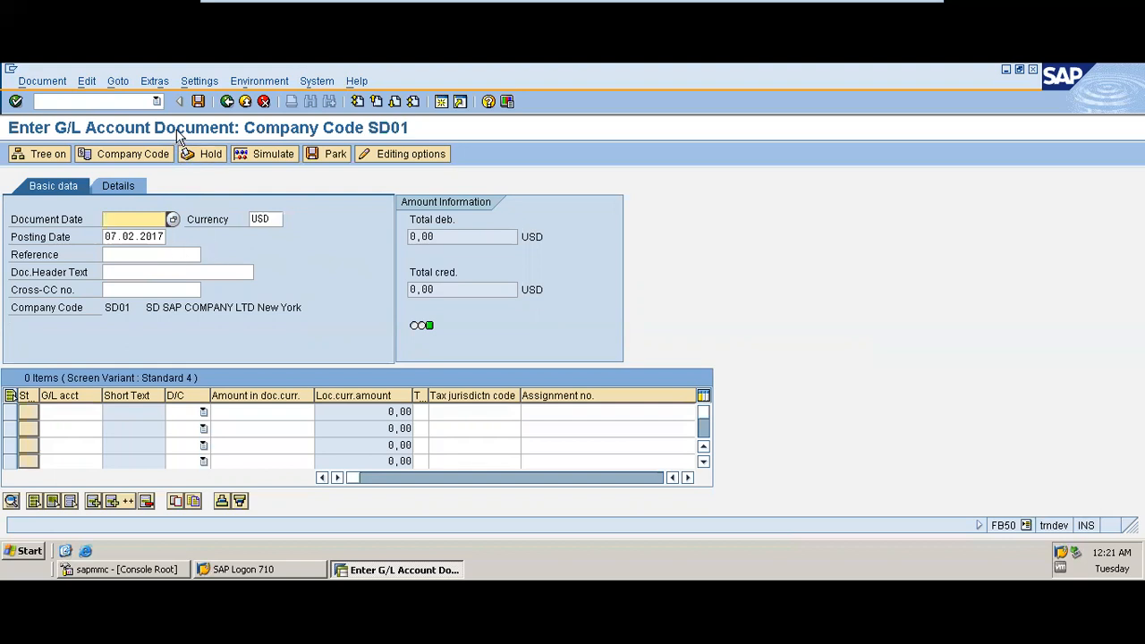
click(227, 101)
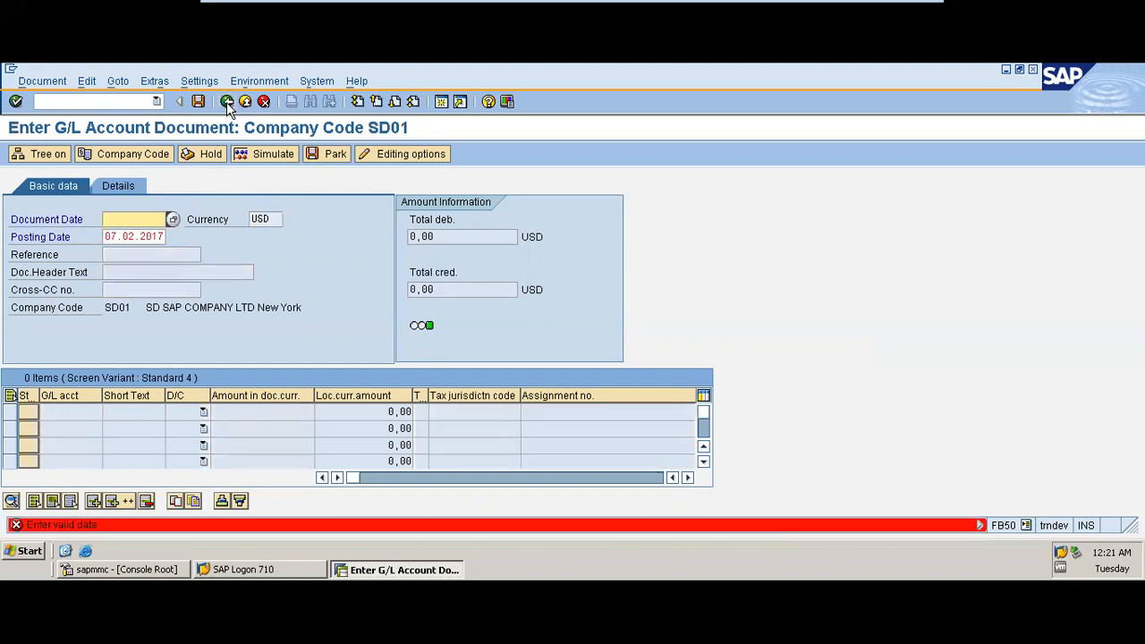
click(246, 102)
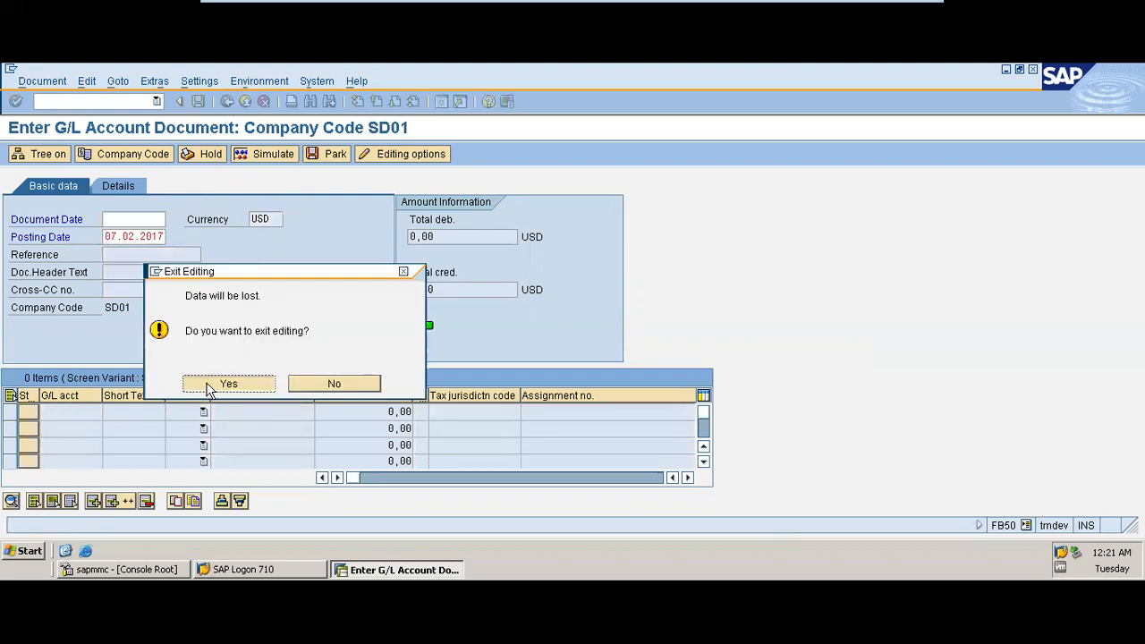
click(219, 383)
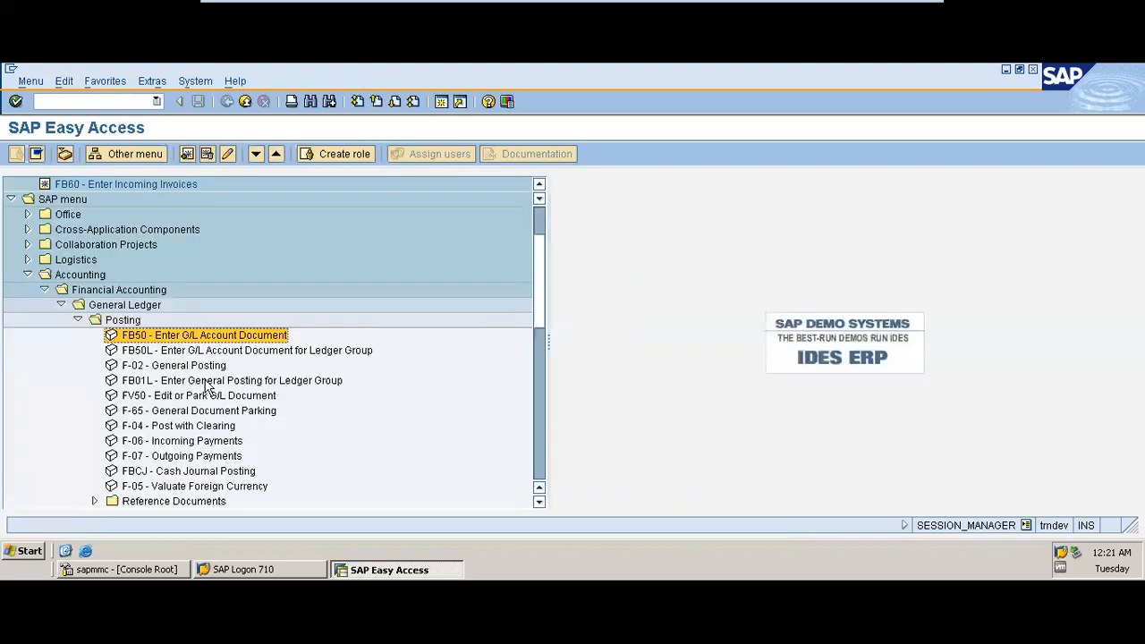
double_click(178, 367)
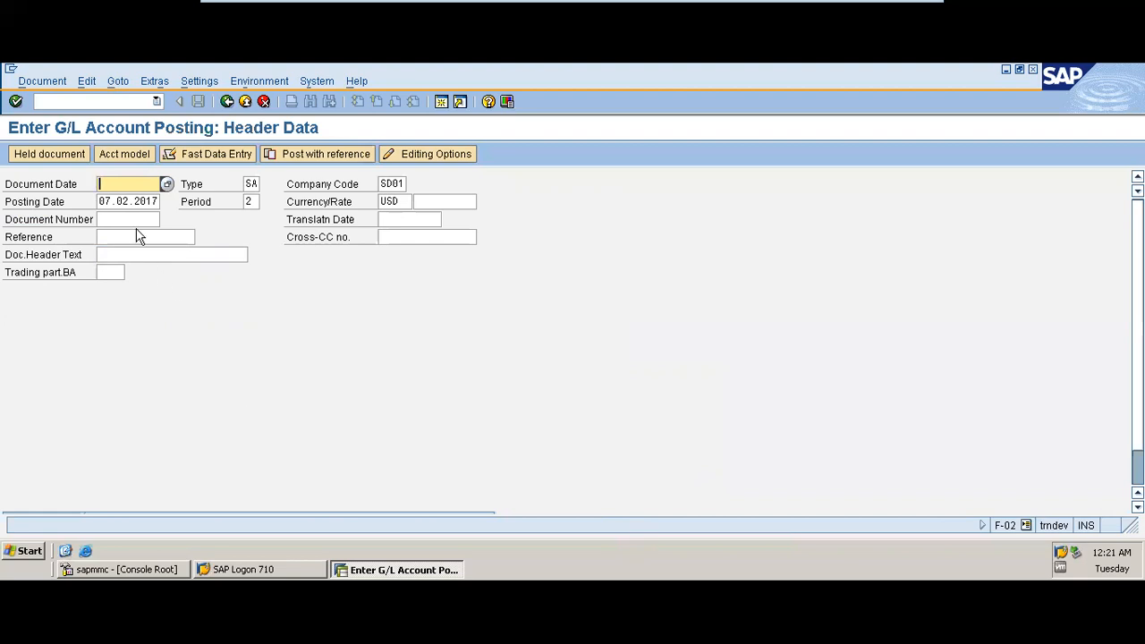
Step: Set the document date to 03.04.2021 and the posting date to 07.04.2017
key(BackSpace)
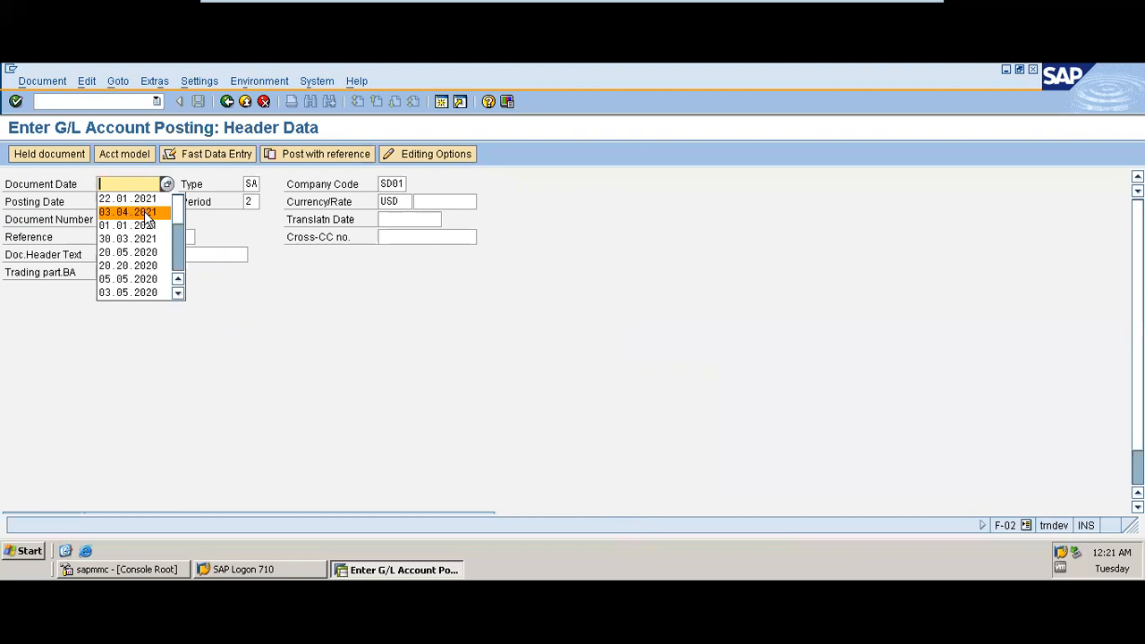
click(146, 216)
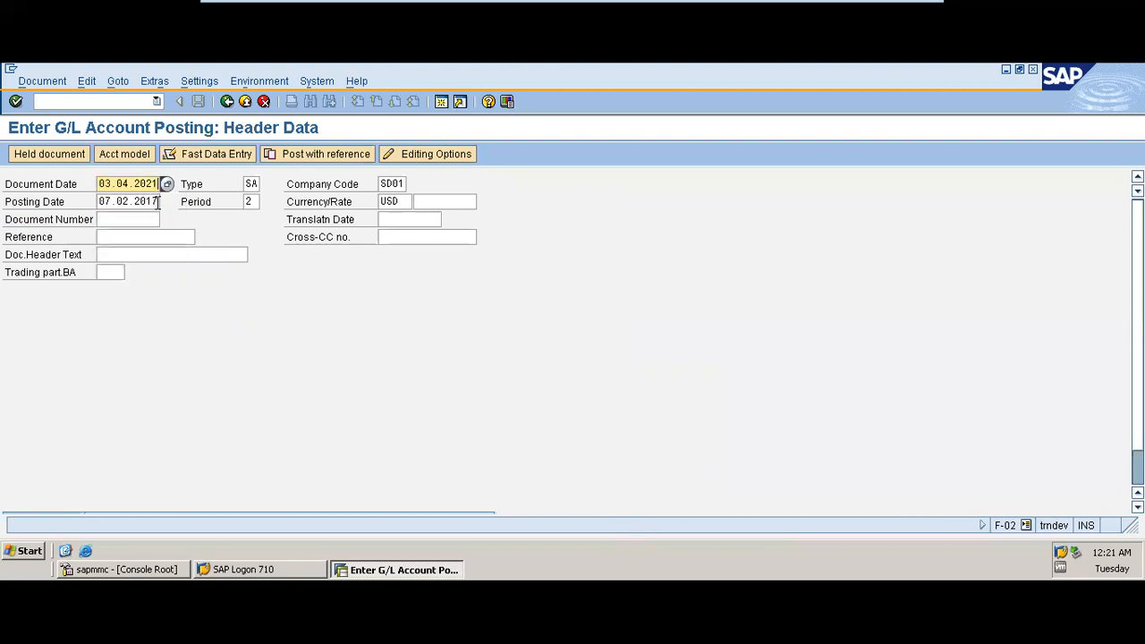
click(131, 202)
key(BackSpace)
text(4)
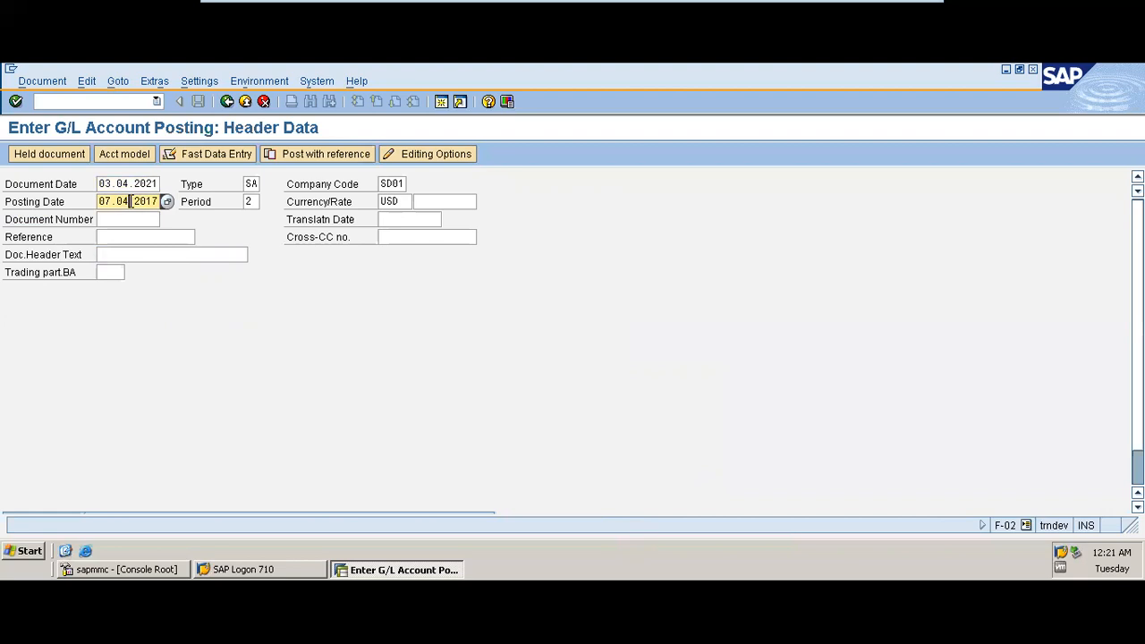
Step: Enter reference 001 and pick Legal Services as the document header text
click(122, 222)
click(123, 236)
click(123, 236)
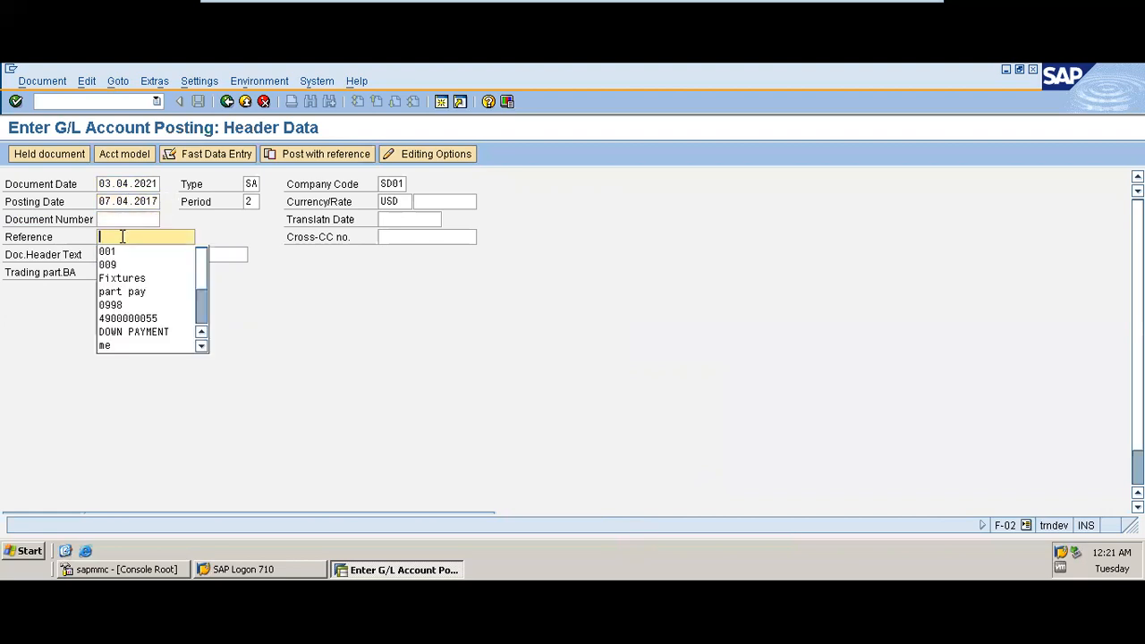
click(124, 251)
click(121, 254)
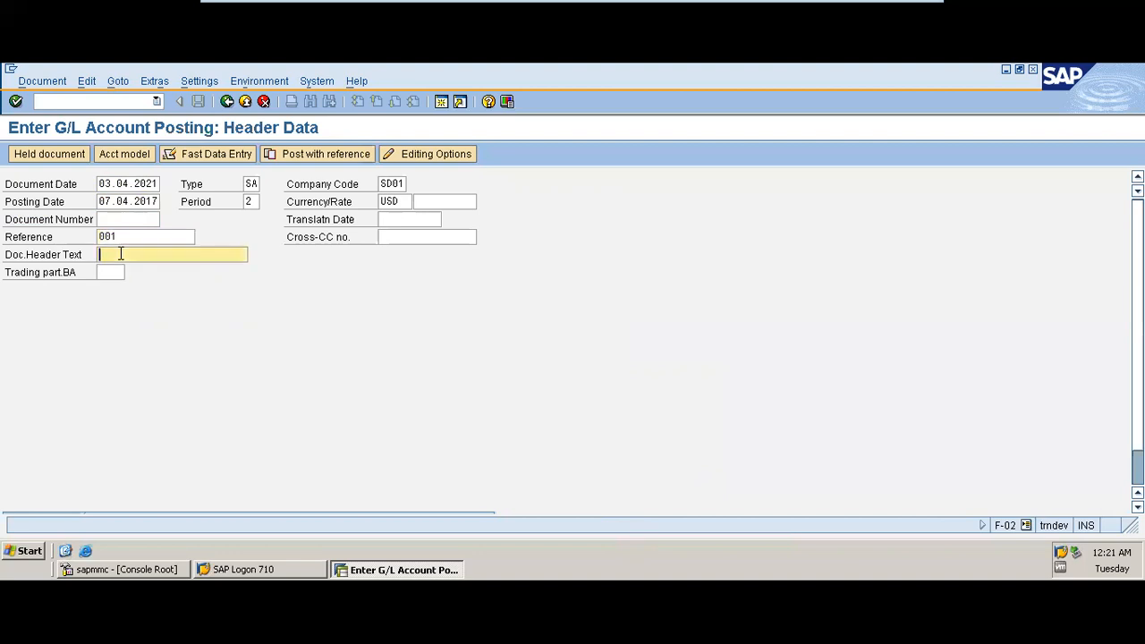
click(121, 254)
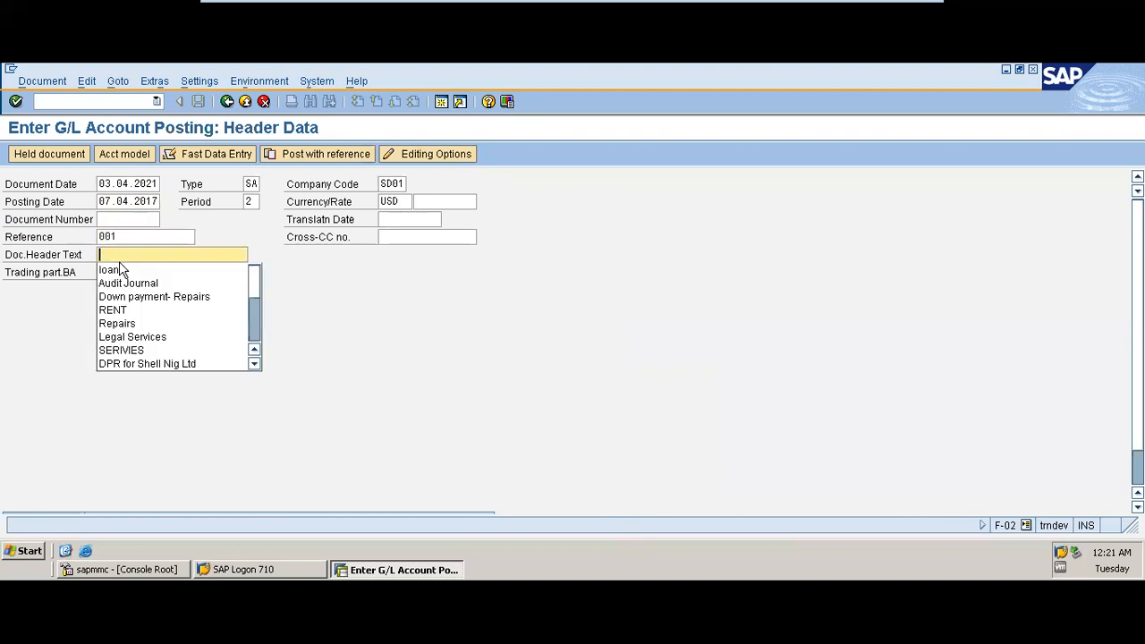
click(147, 338)
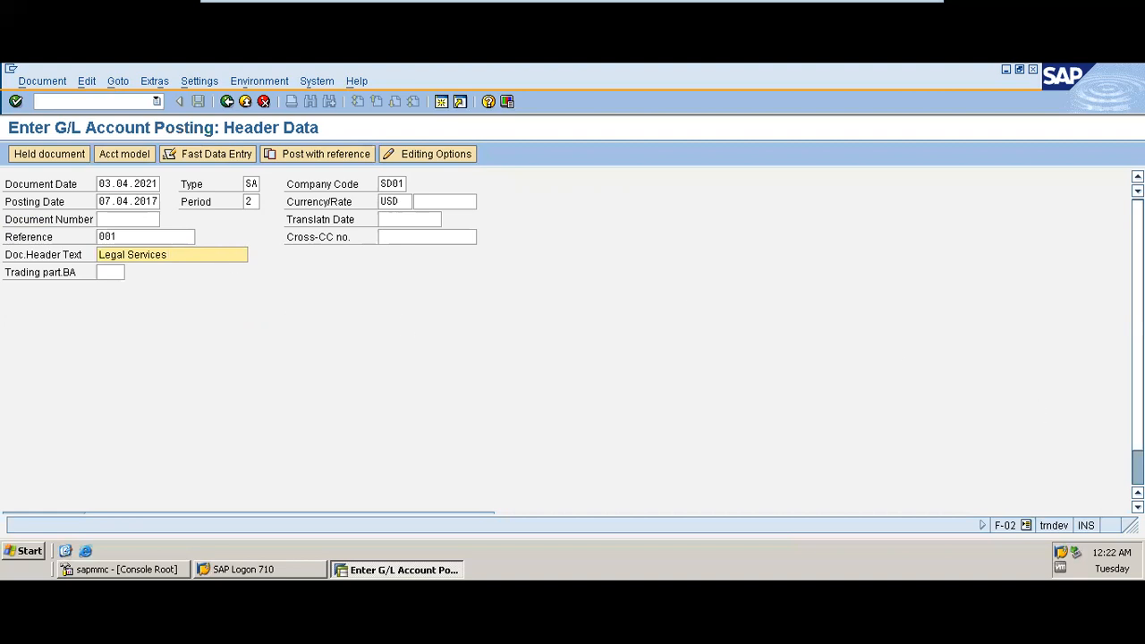
Step: Choose posting key 40 Debit entry for the first line item from the posting key list
click(1138, 469)
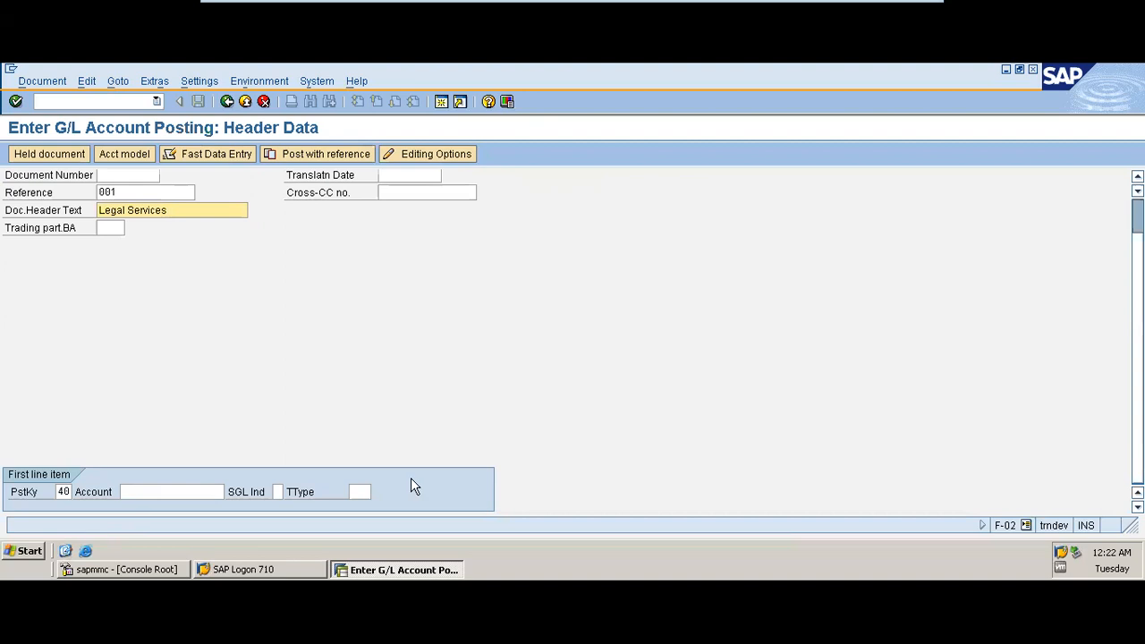
click(66, 493)
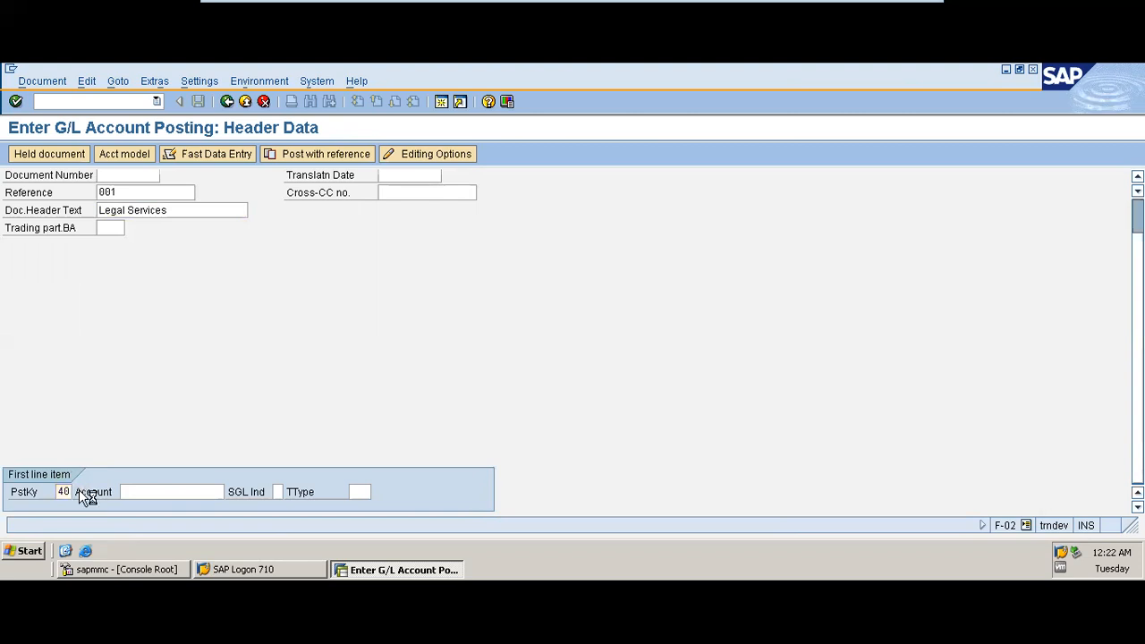
key(F4)
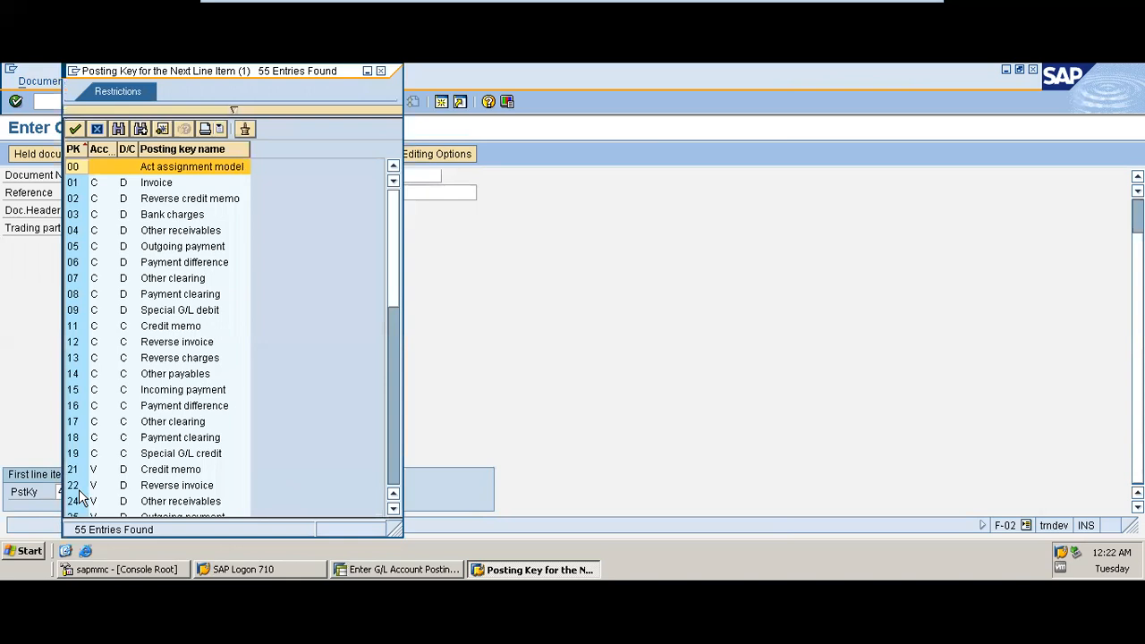
drag(207, 72, 486, 77)
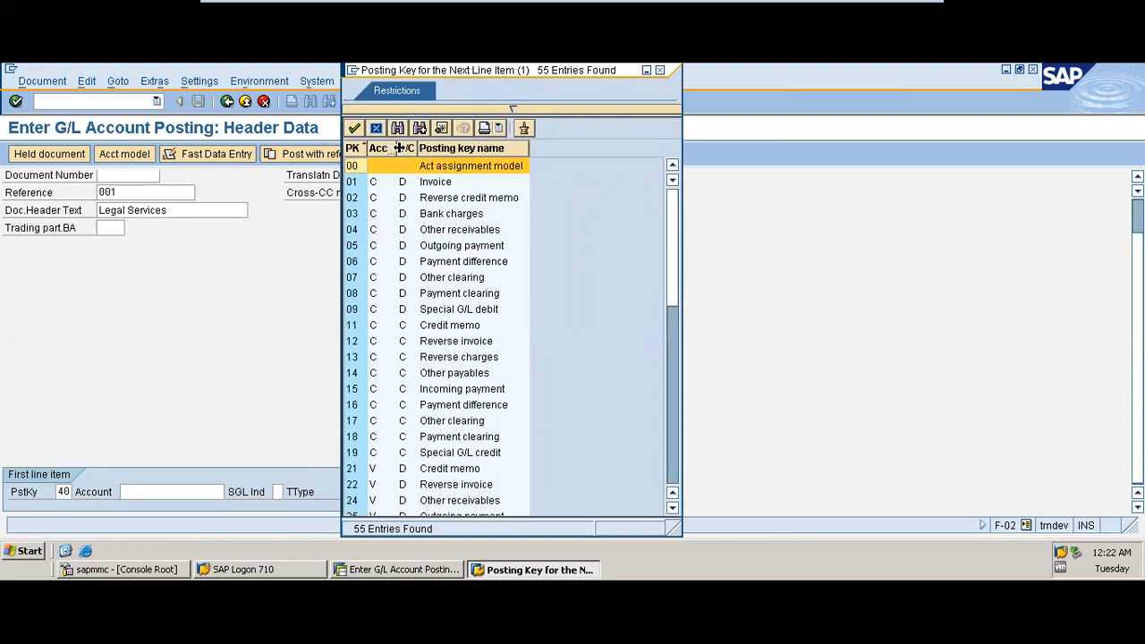
drag(394, 148, 459, 148)
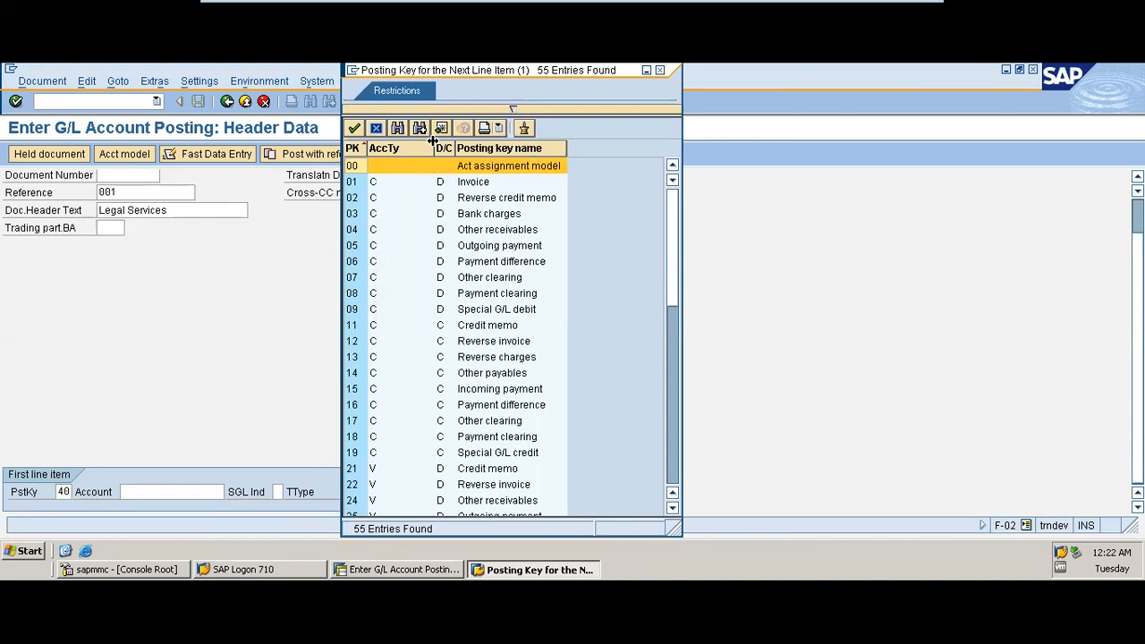
drag(434, 148, 415, 147)
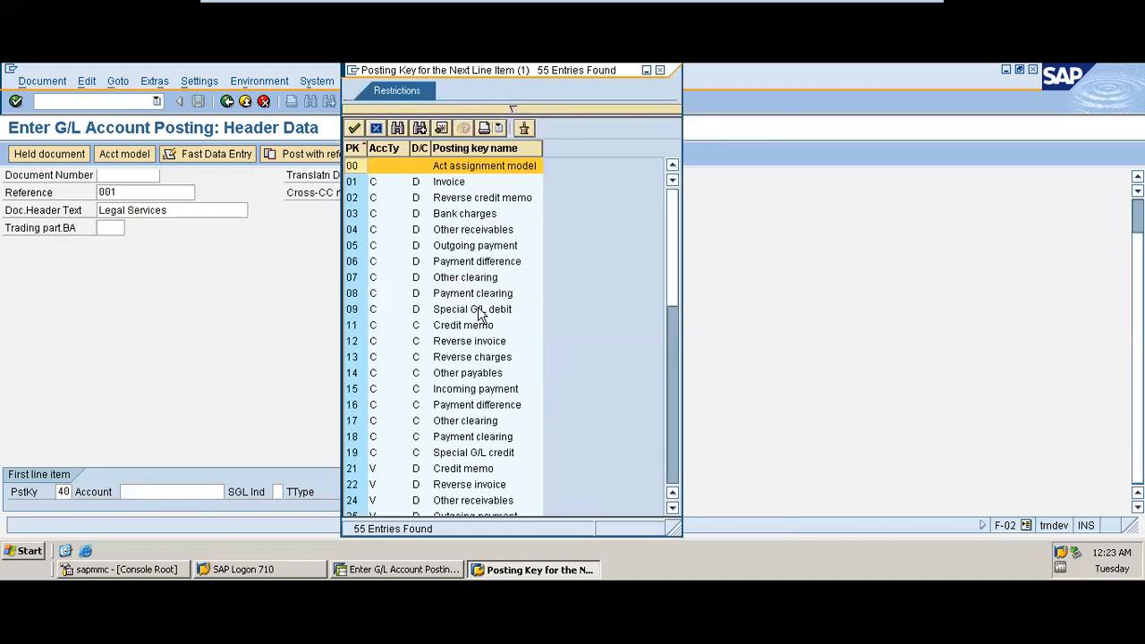
click(668, 451)
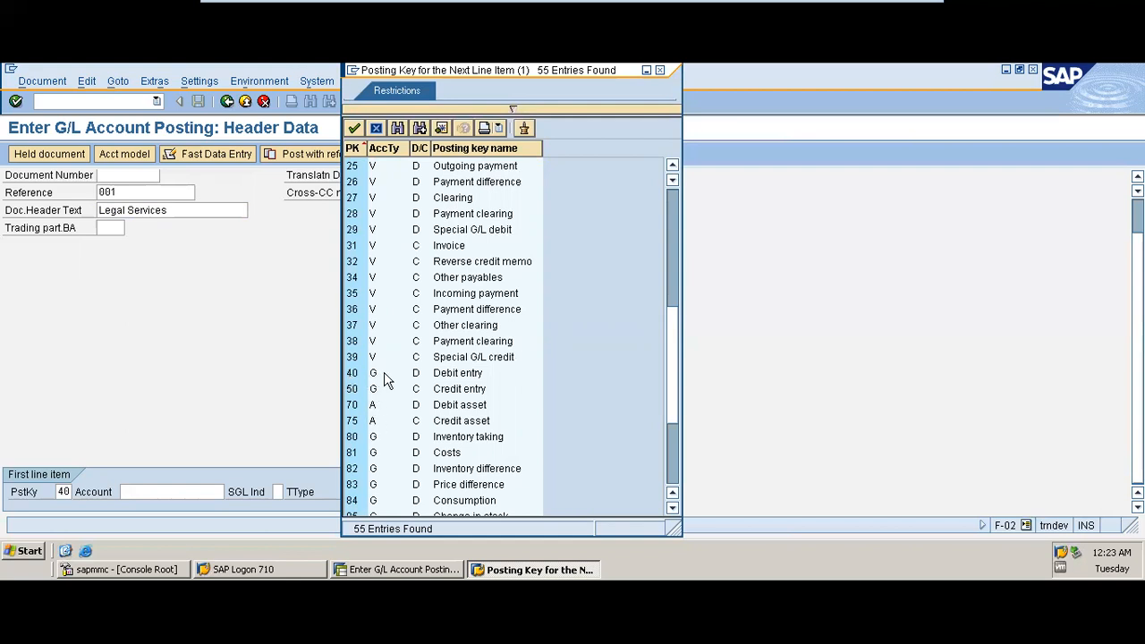
double_click(449, 379)
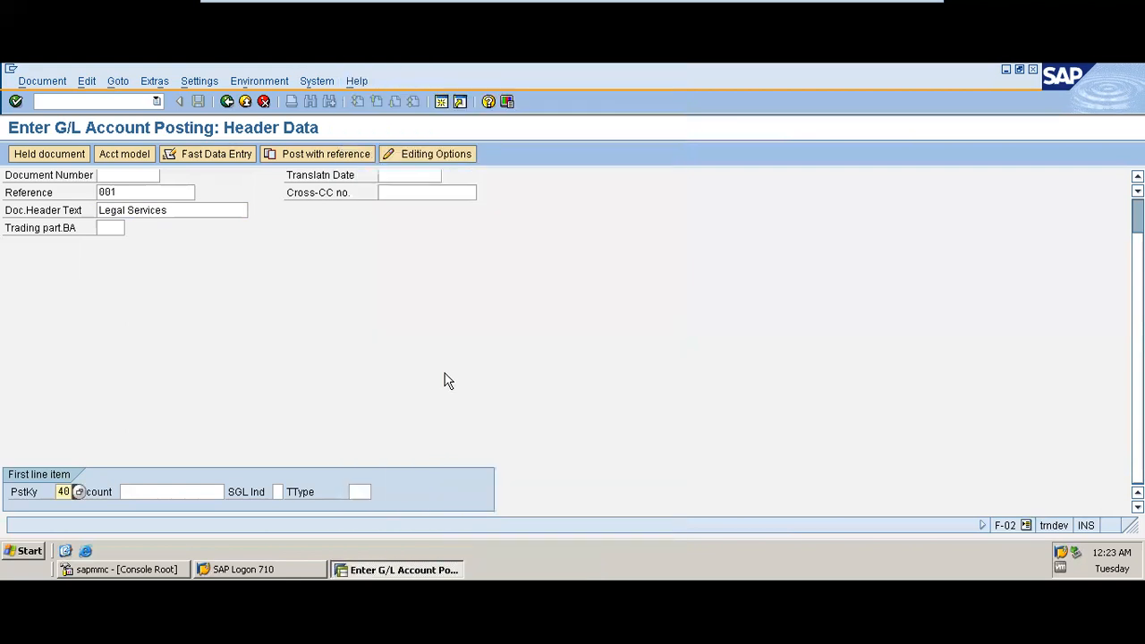
Step: Search the G/L accounts of company code SD01 and select Vehicle Servicing 4500 as the first line's account
click(154, 492)
click(154, 492)
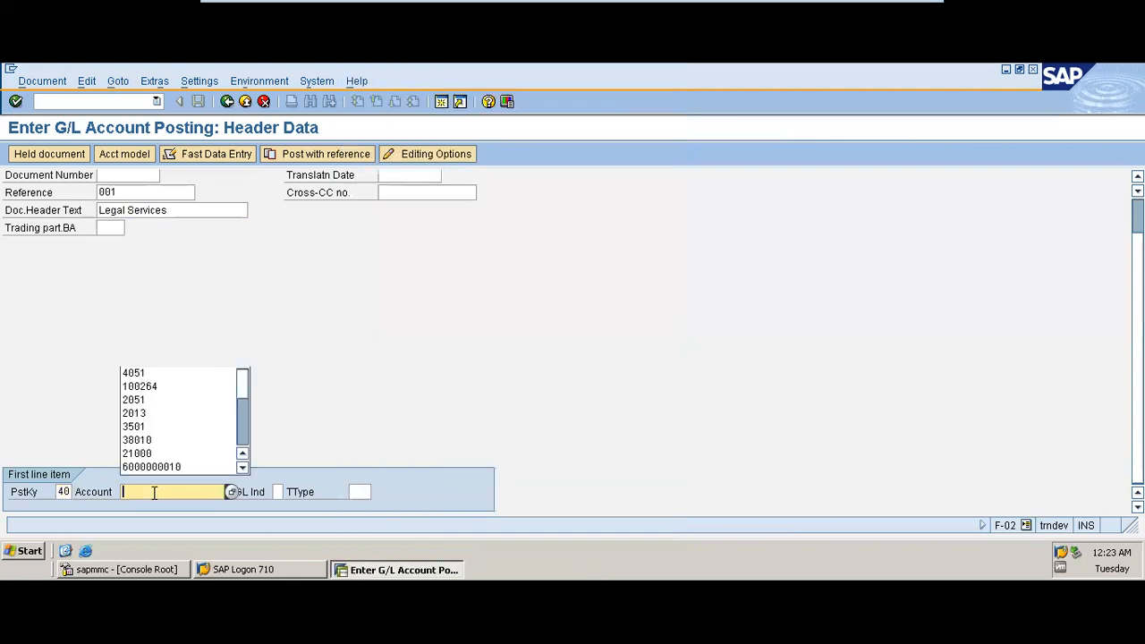
click(231, 492)
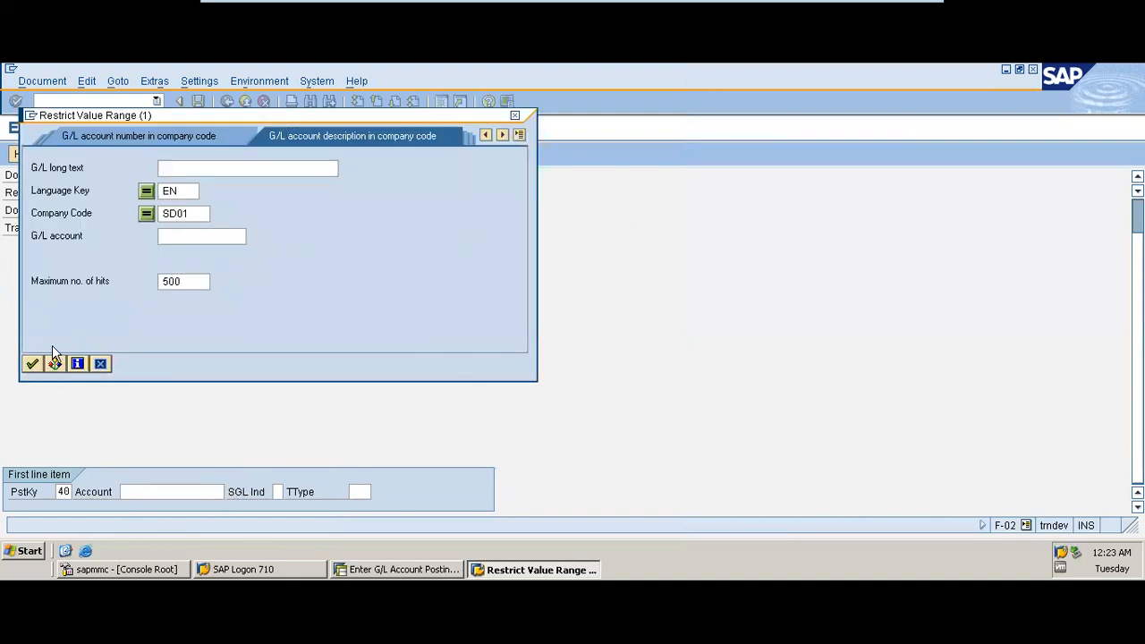
click(32, 363)
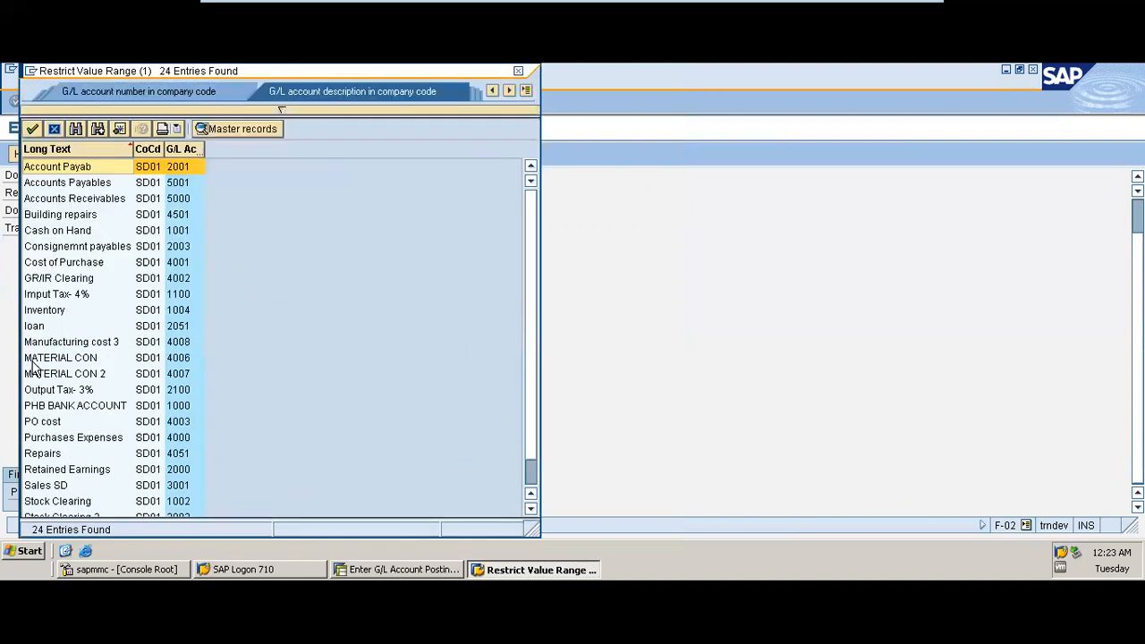
click(186, 149)
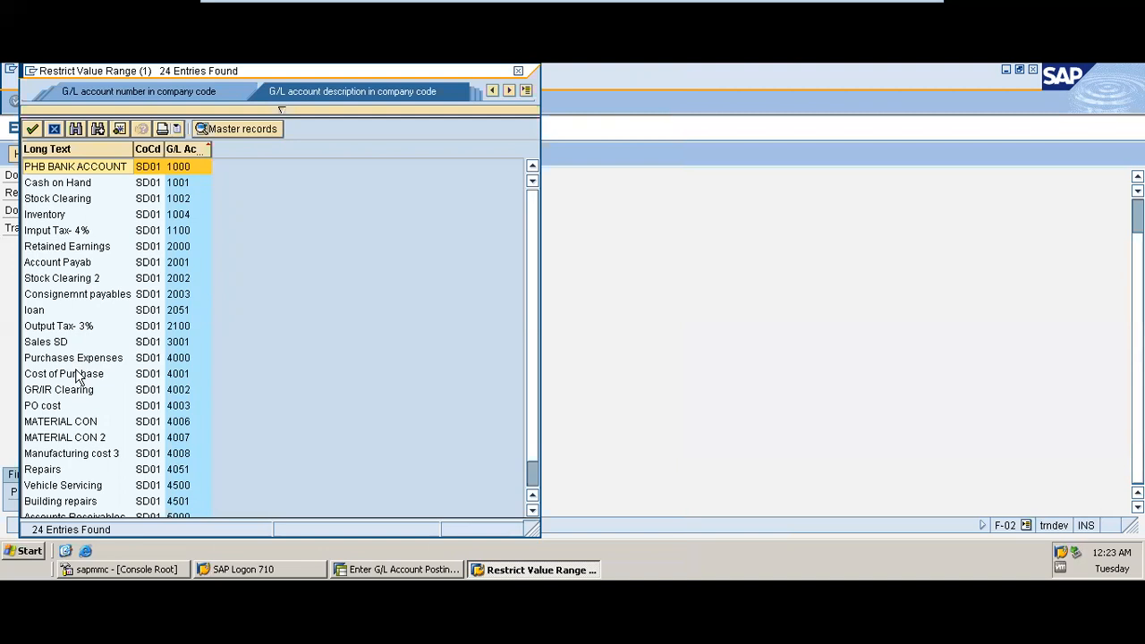
double_click(79, 486)
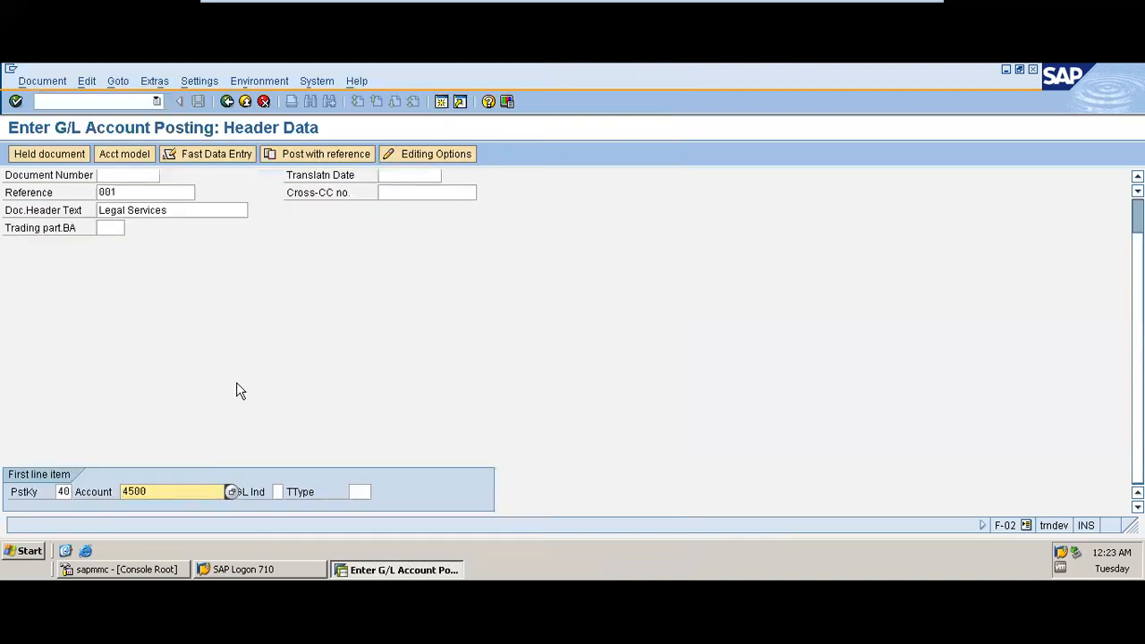
Step: Change the document header text to Vehicle Servicing and confirm the header
click(132, 211)
key(BackSpace)
key(BackSpace)
key(BackSpace)
key(BackSpace)
key(BackSpace)
key(BackSpace)
text(Ve)
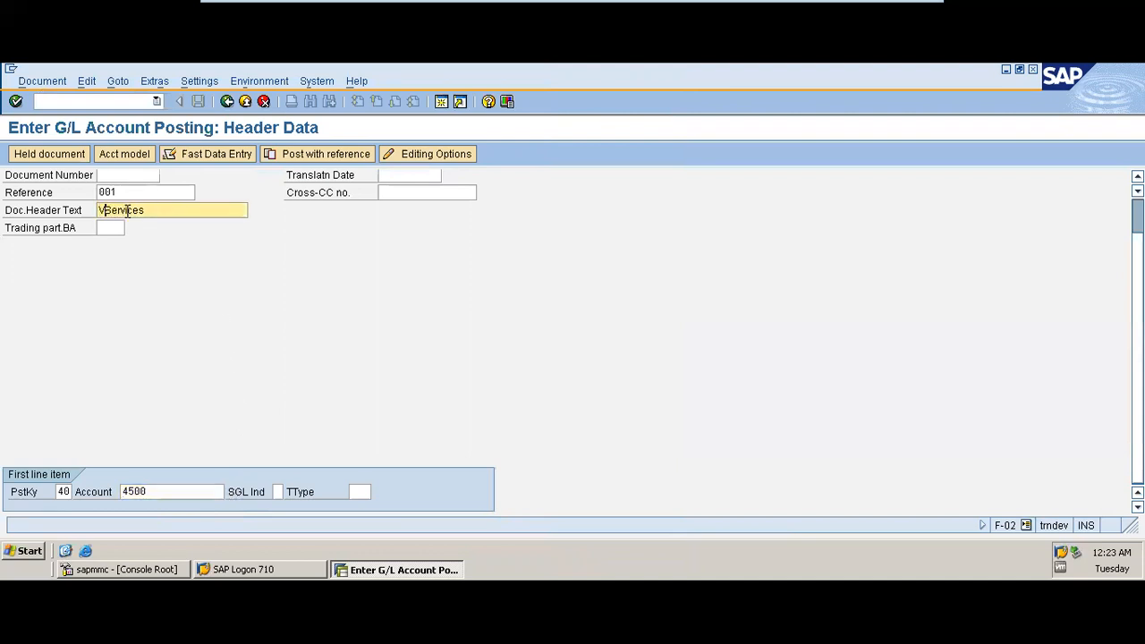
text(hicle Servicing)
key(Return)
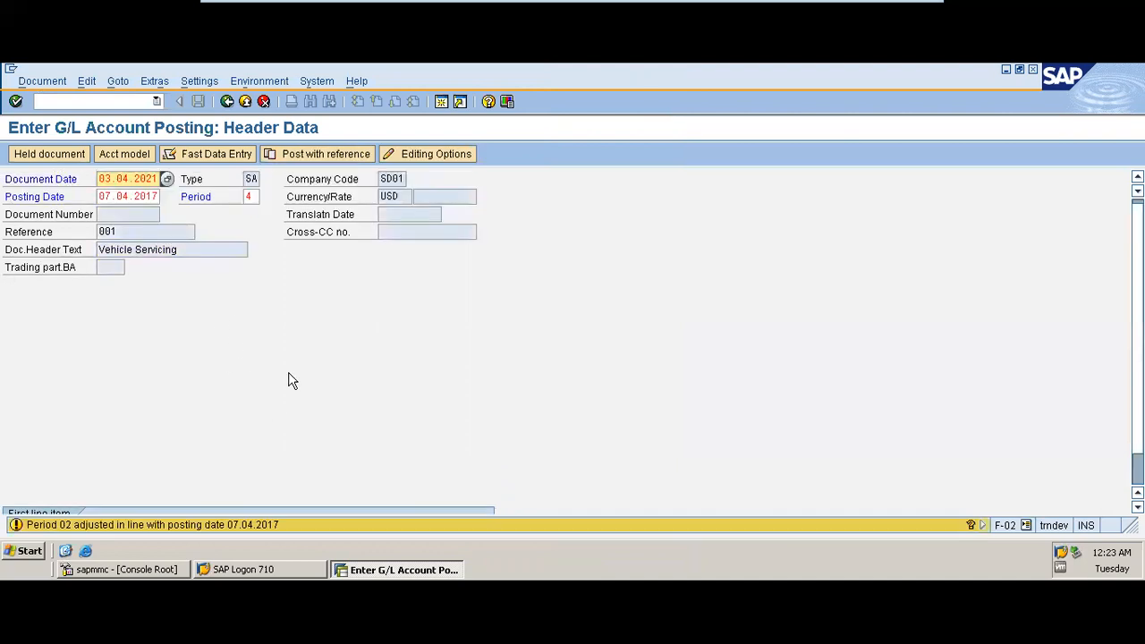
Step: Set the posting date to 07.04.2021 and continue to the first line item screen
key(Return)
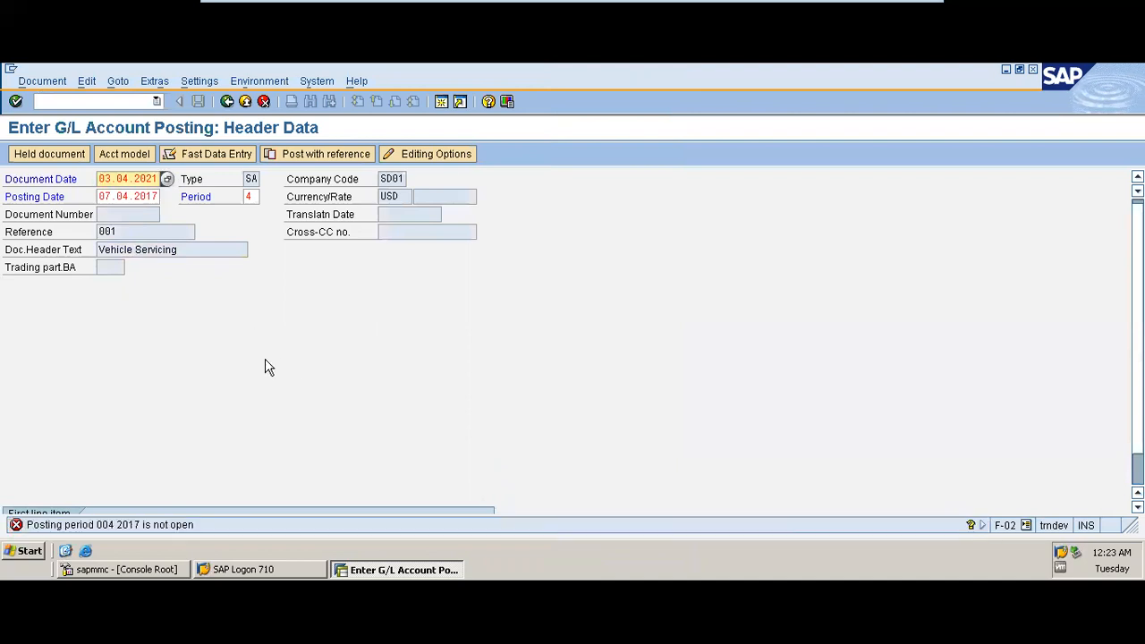
click(155, 196)
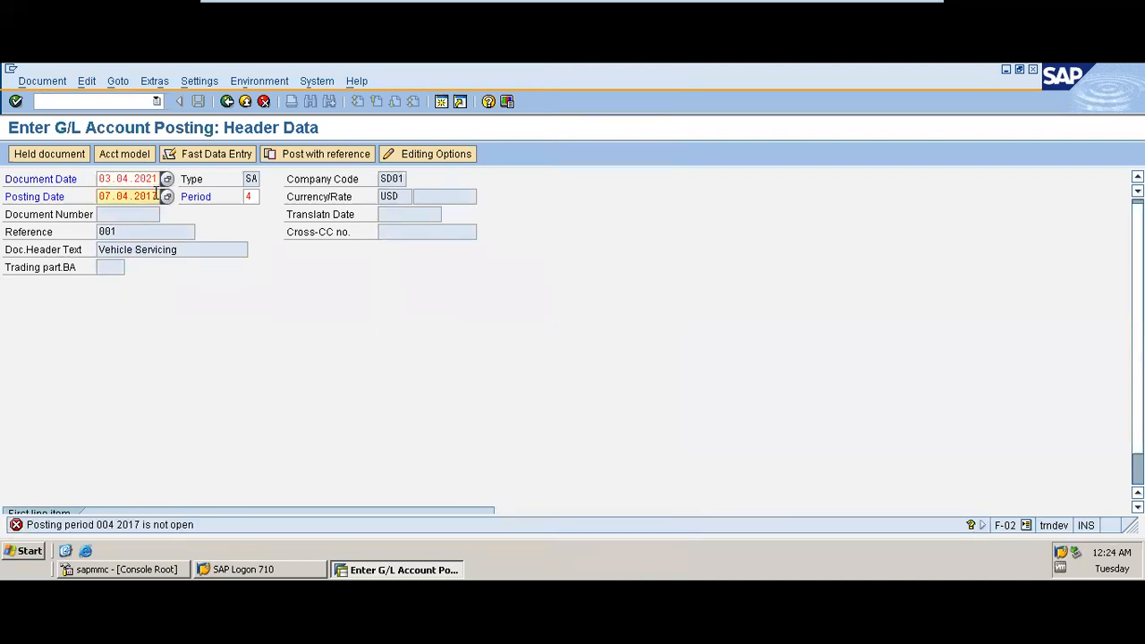
key(BackSpace)
key(BackSpace)
text(21)
key(Return)
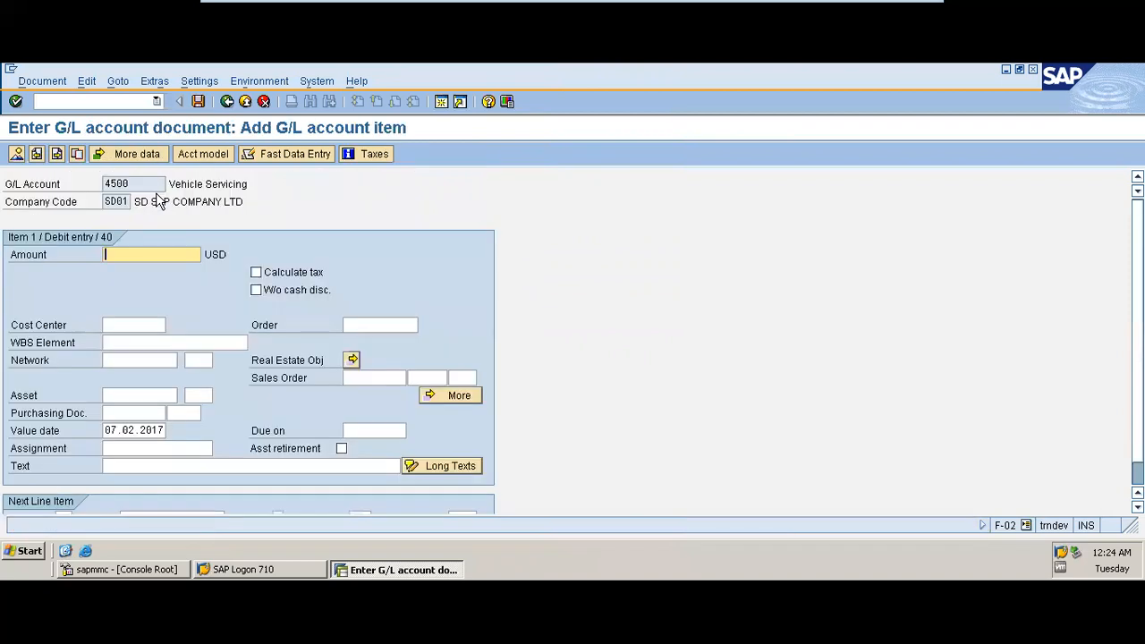
Step: Enter 300 as the debit amount and select the Marketing cost center SDSAP-03 from the cost center list
text(300)
click(124, 327)
click(172, 327)
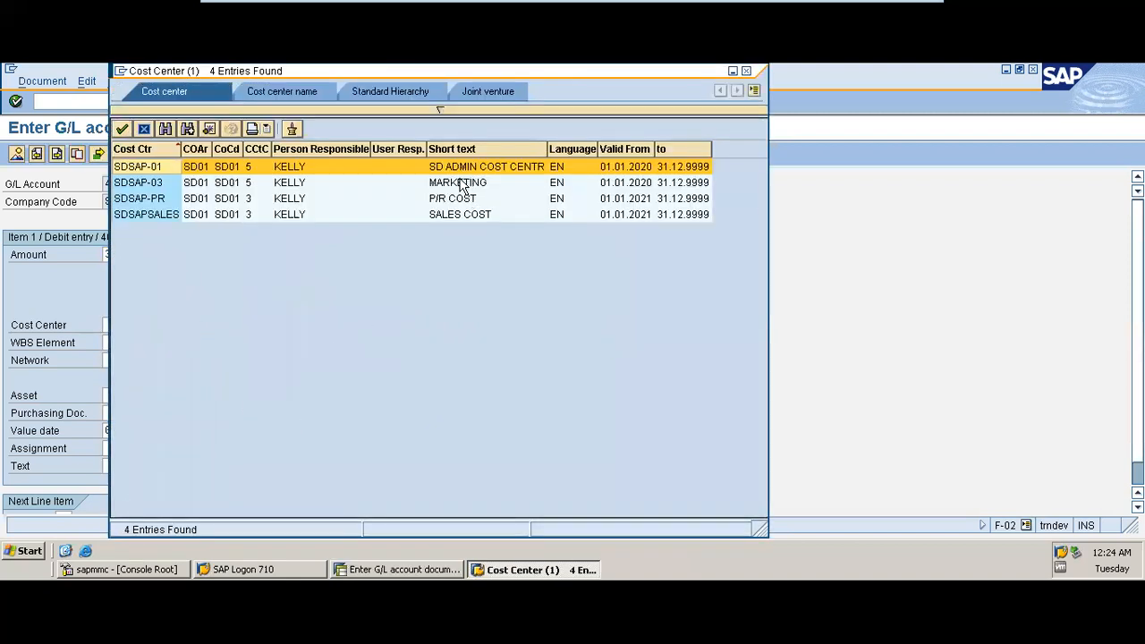
double_click(461, 184)
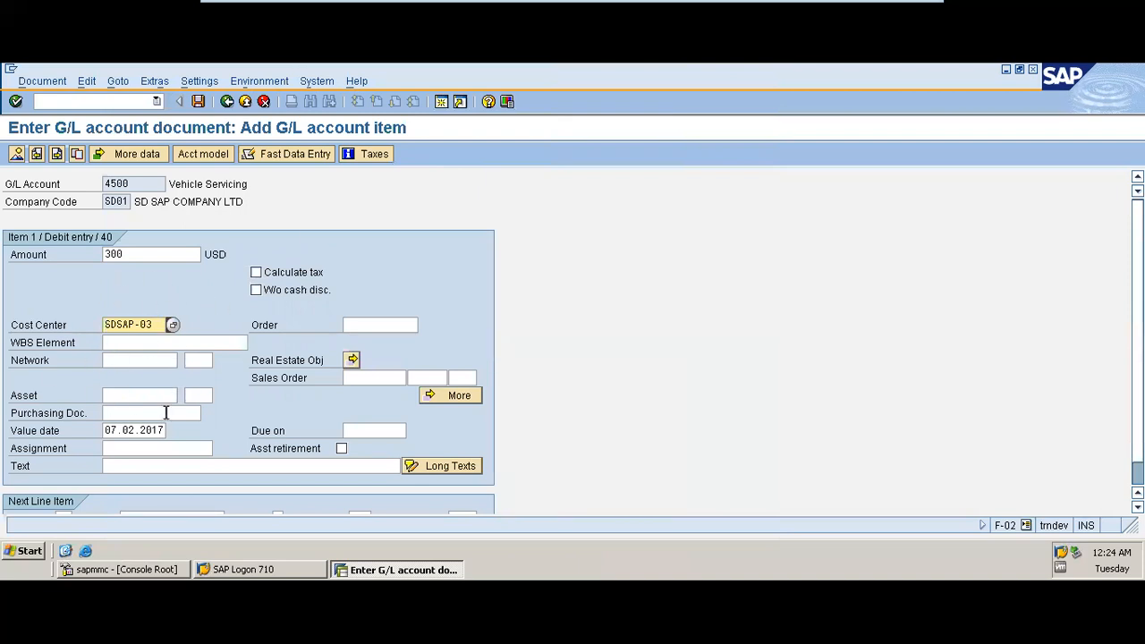
Step: Set the first line item's text to Vehicle Servicing for Marketing and confirm the line
click(113, 466)
text(Doc.Header Text Vehicle Servici)
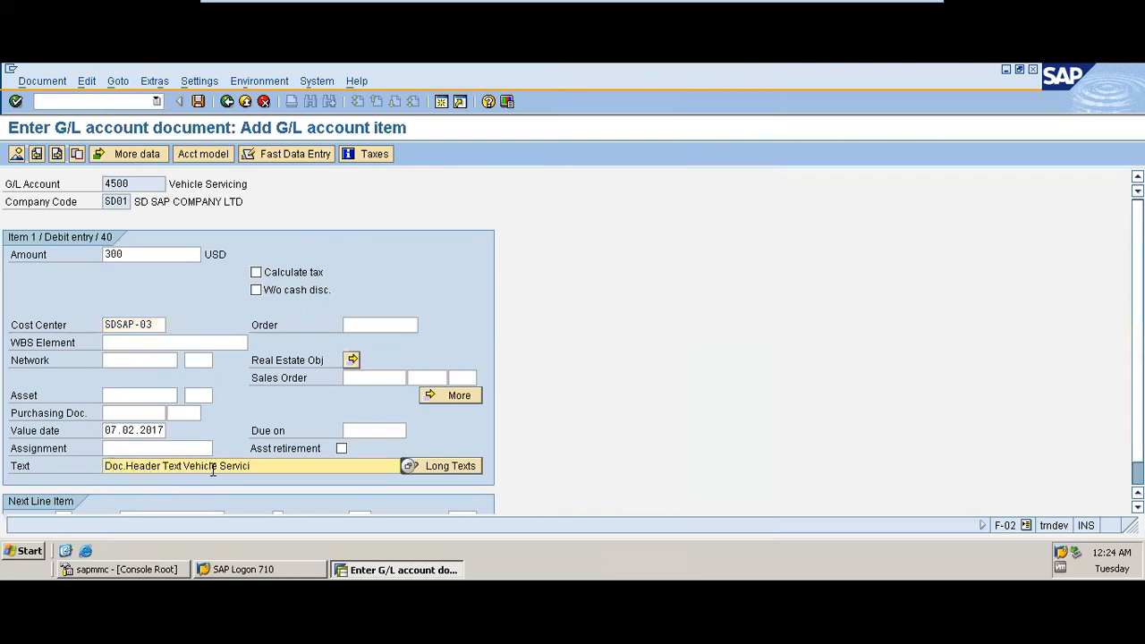
key(BackSpace)
key(BackSpace)
key(BackSpace)
key(BackSpace)
key(BackSpace)
key(BackSpace)
key(BackSpace)
key(BackSpace)
key(BackSpace)
key(BackSpace)
key(BackSpace)
key(BackSpace)
key(BackSpace)
key(BackSpace)
key(BackSpace)
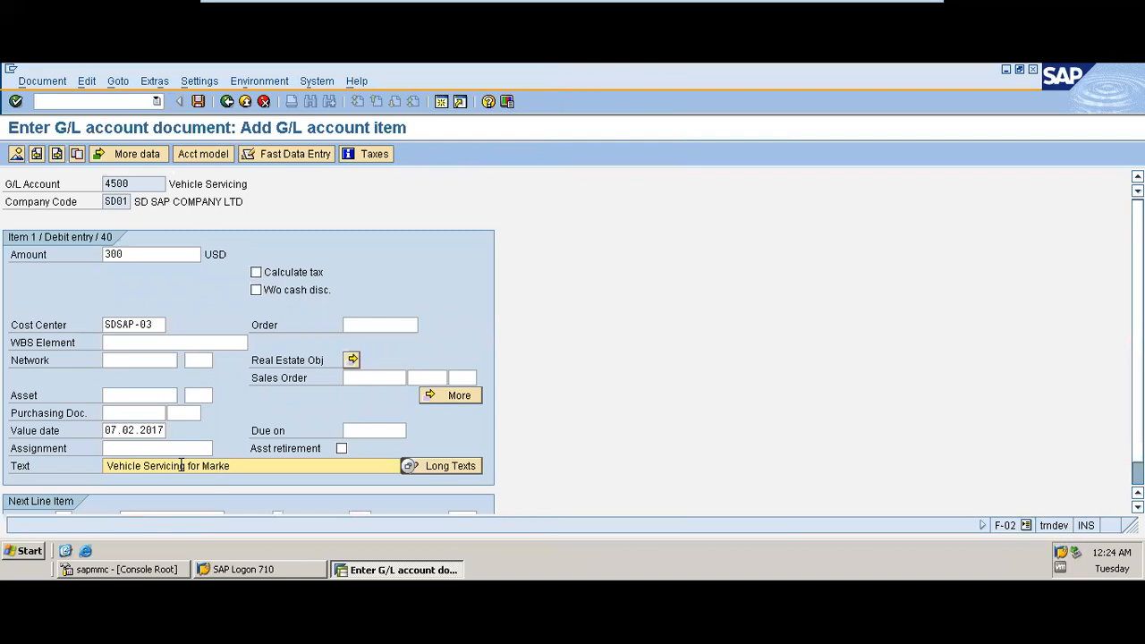
text(g)
key(Return)
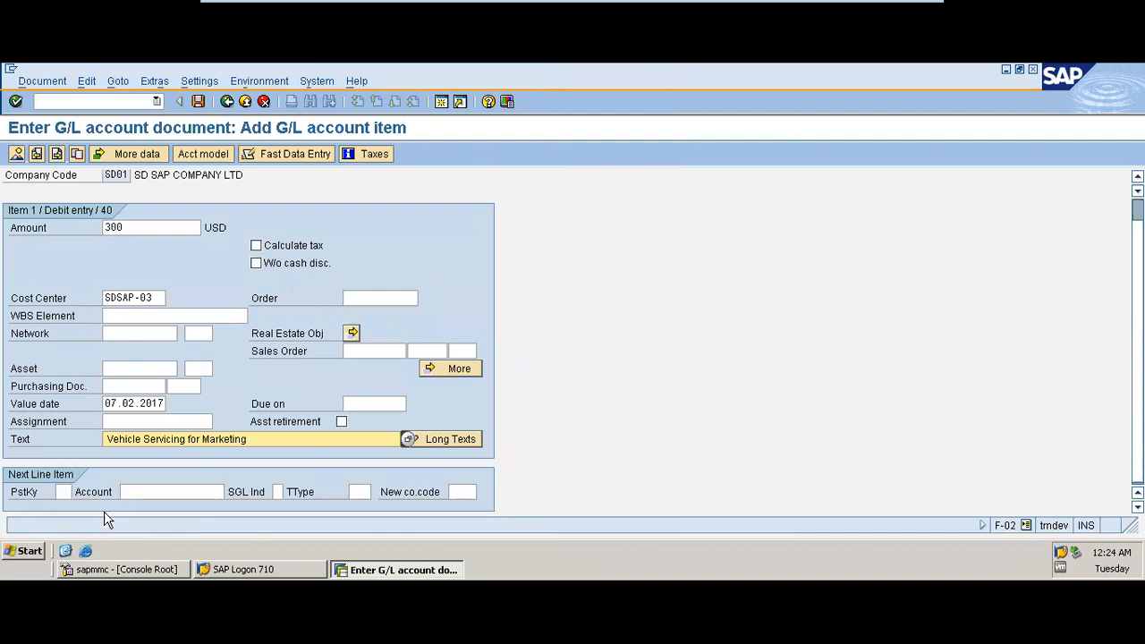
Step: Choose posting key 50 Credit entry for the next line item from the posting key list
click(63, 492)
text(50)
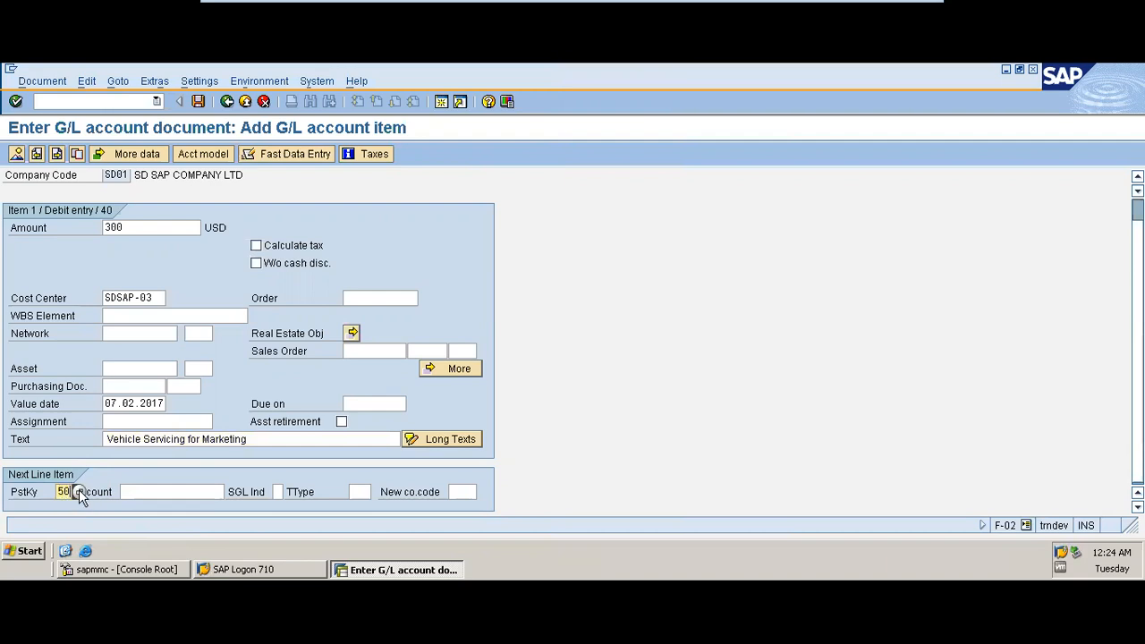
click(78, 493)
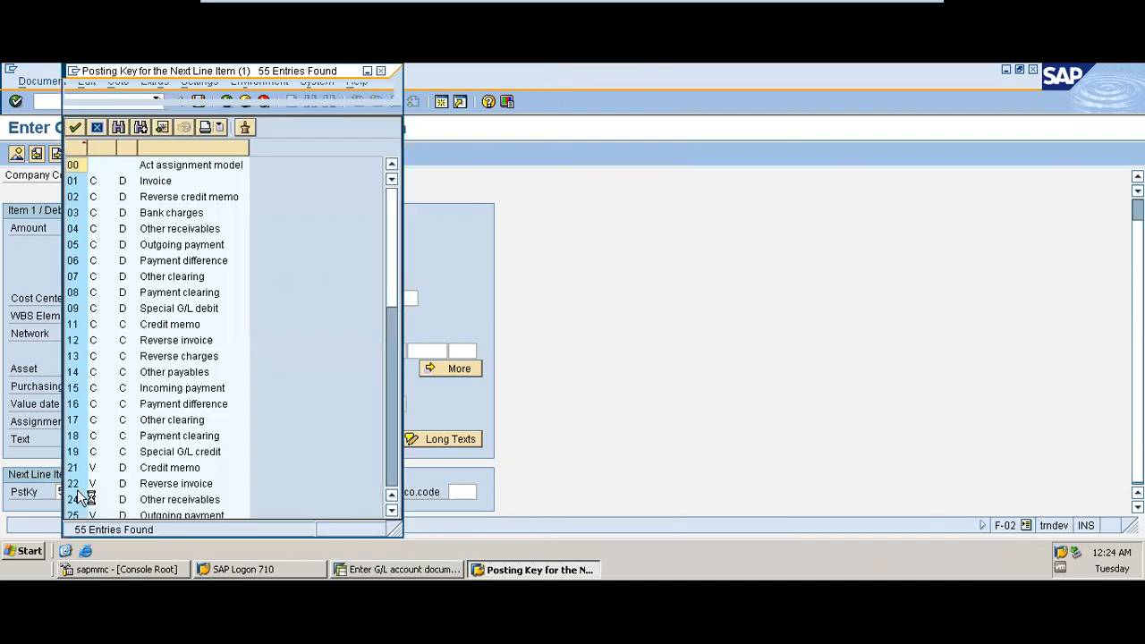
click(389, 399)
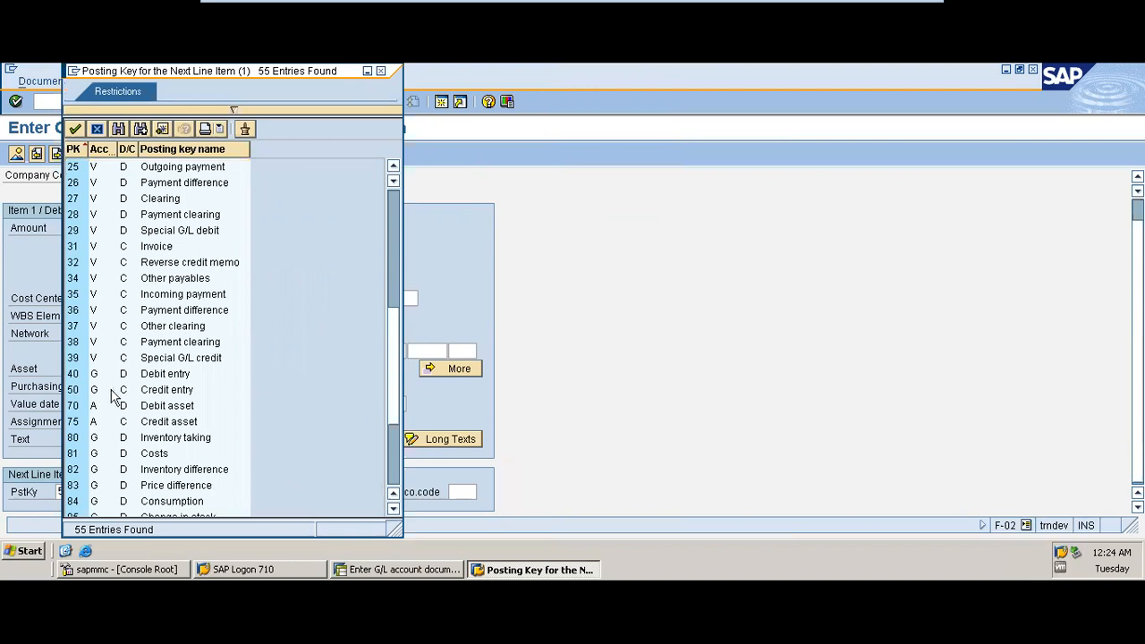
double_click(178, 394)
Step: Search the G/L accounts and select PHB Bank Account 1000 for the credit line, continuing to its item screen
click(189, 491)
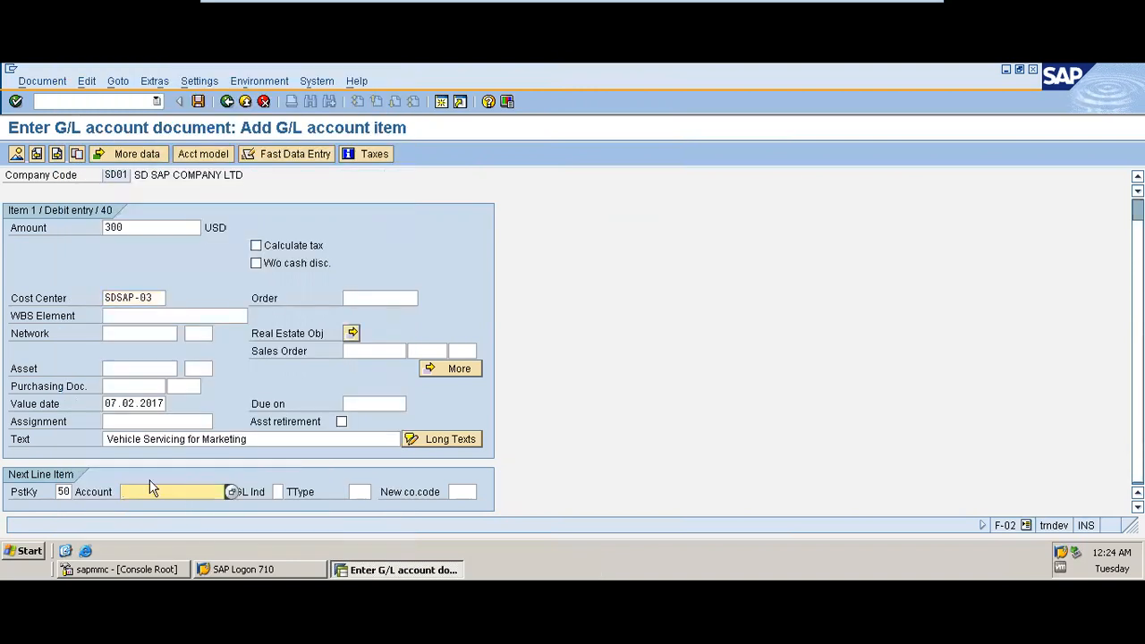
click(232, 493)
click(29, 337)
click(176, 150)
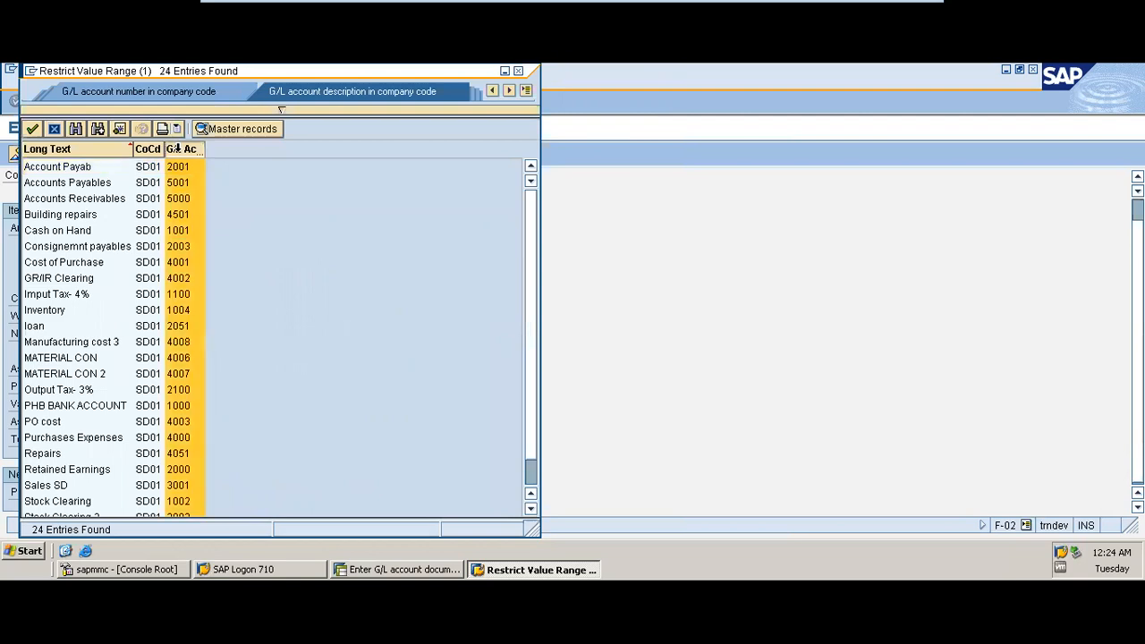
click(177, 149)
double_click(63, 167)
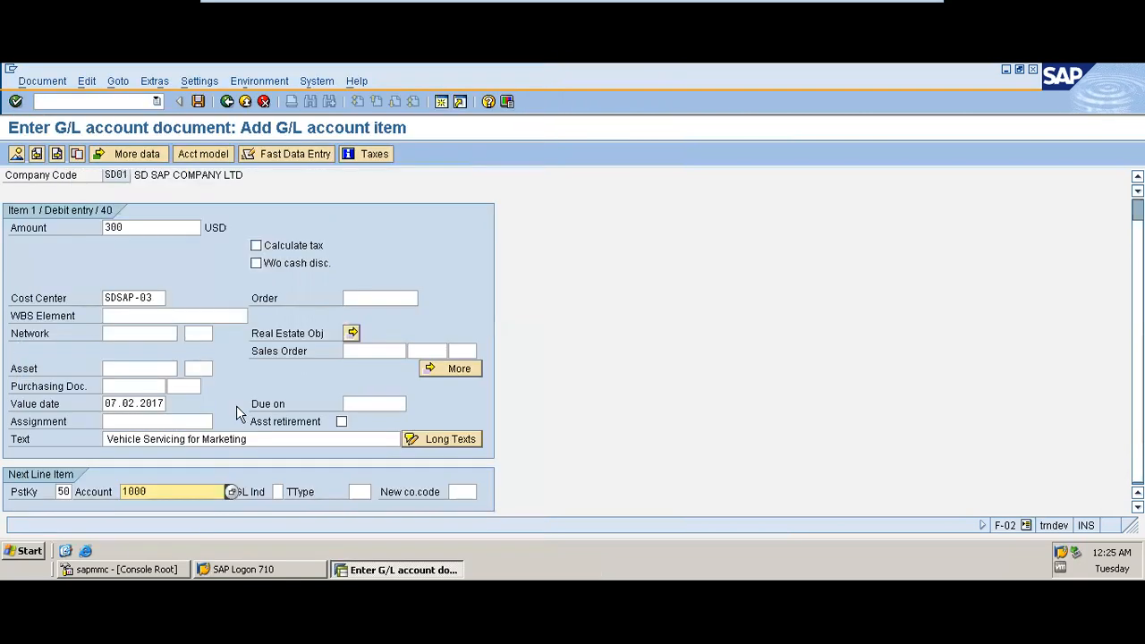
key(Return)
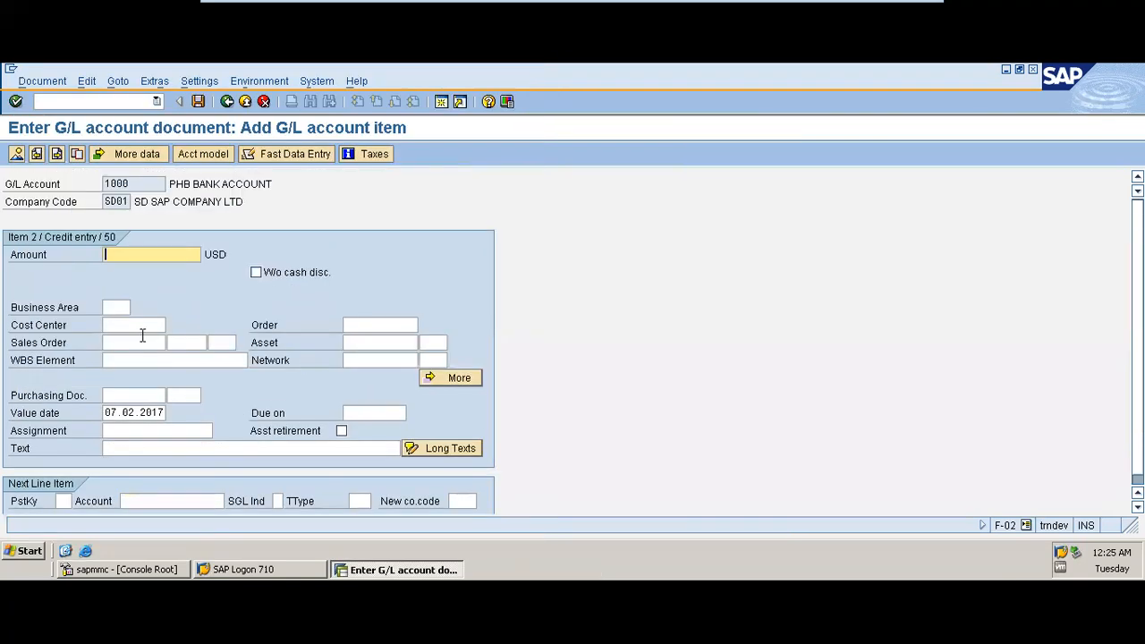
Step: Enter 300 as the credit line's amount and open the document overview
key(BackSpace)
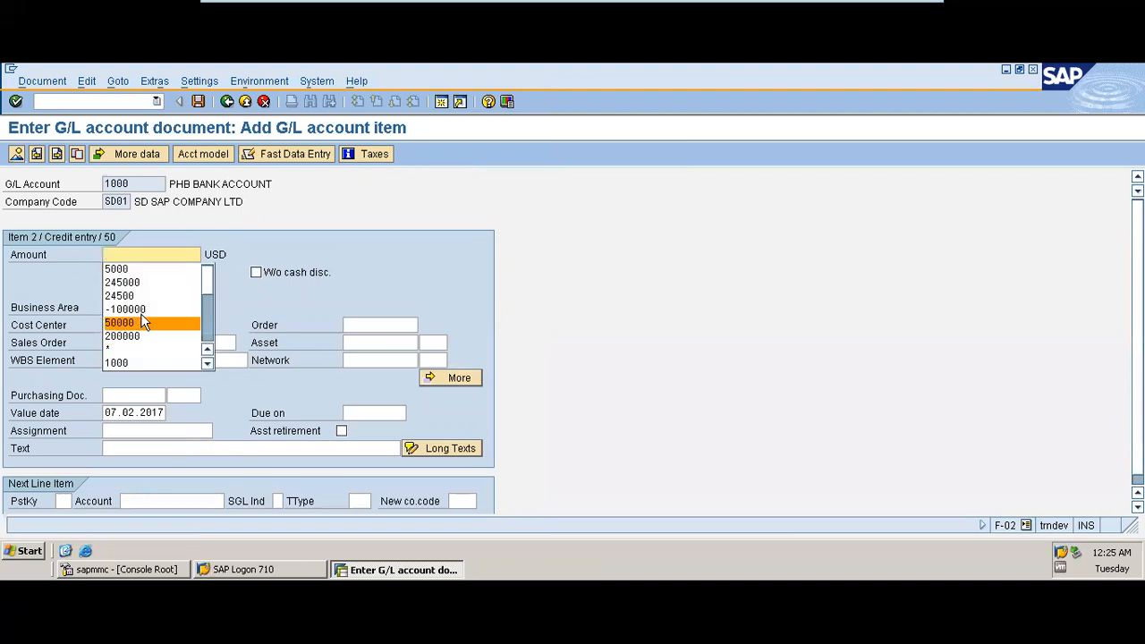
text(300)
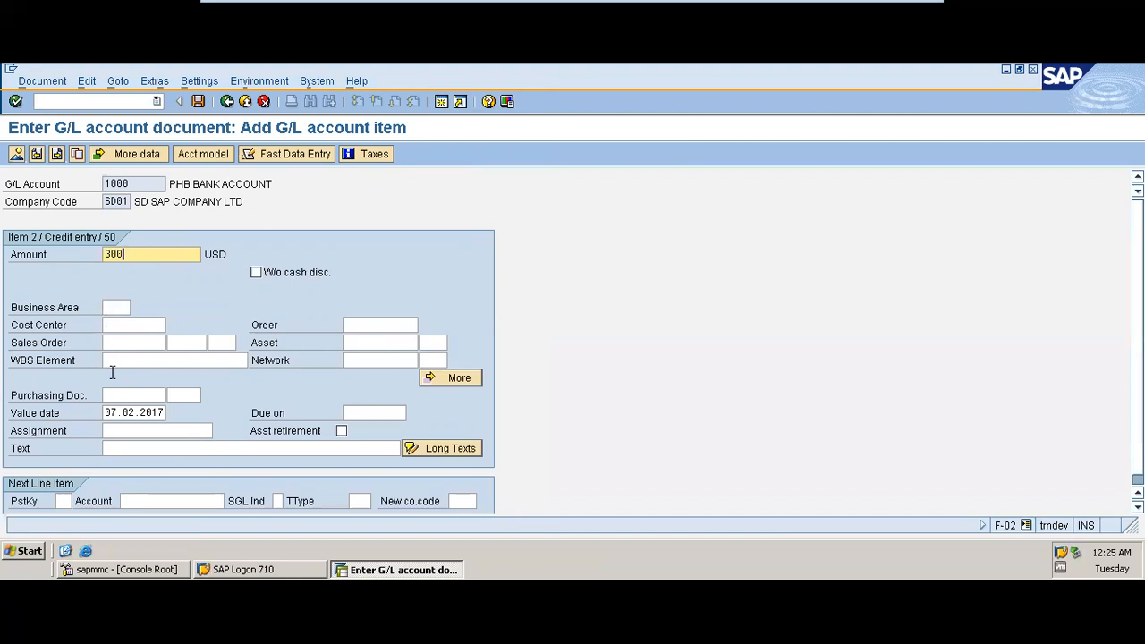
click(130, 449)
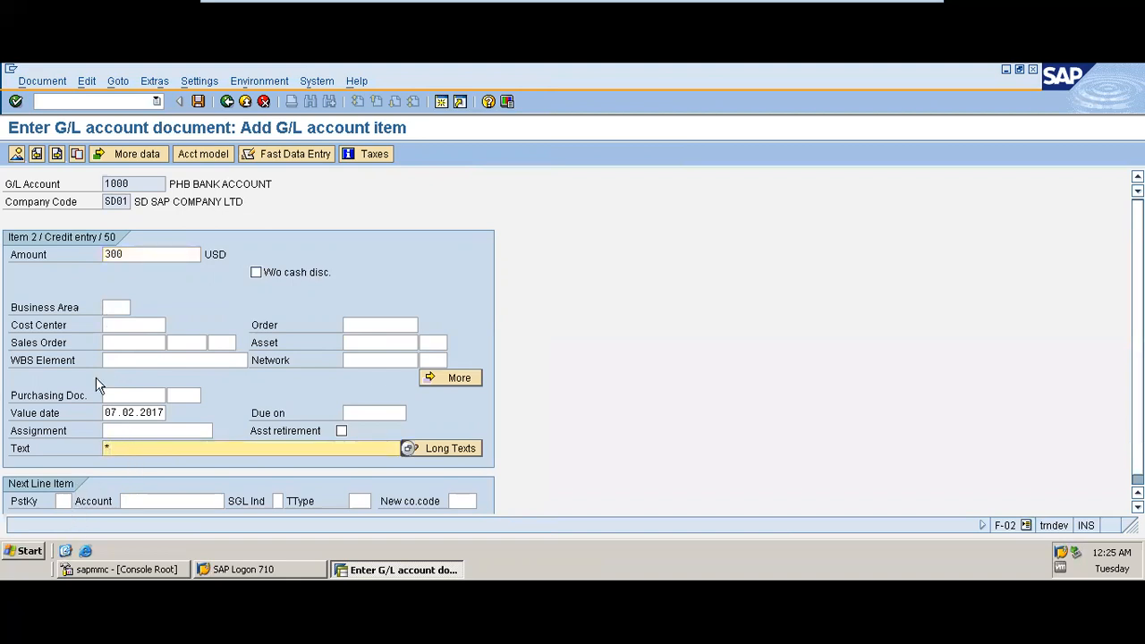
click(16, 157)
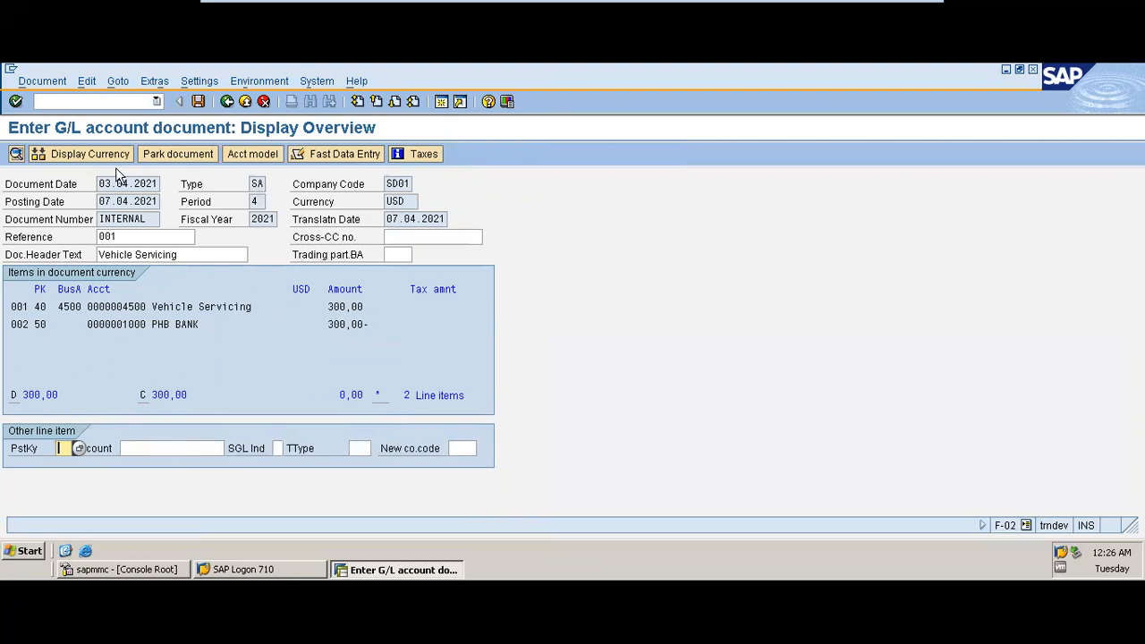
Step: Post the balanced G/L account document
click(42, 81)
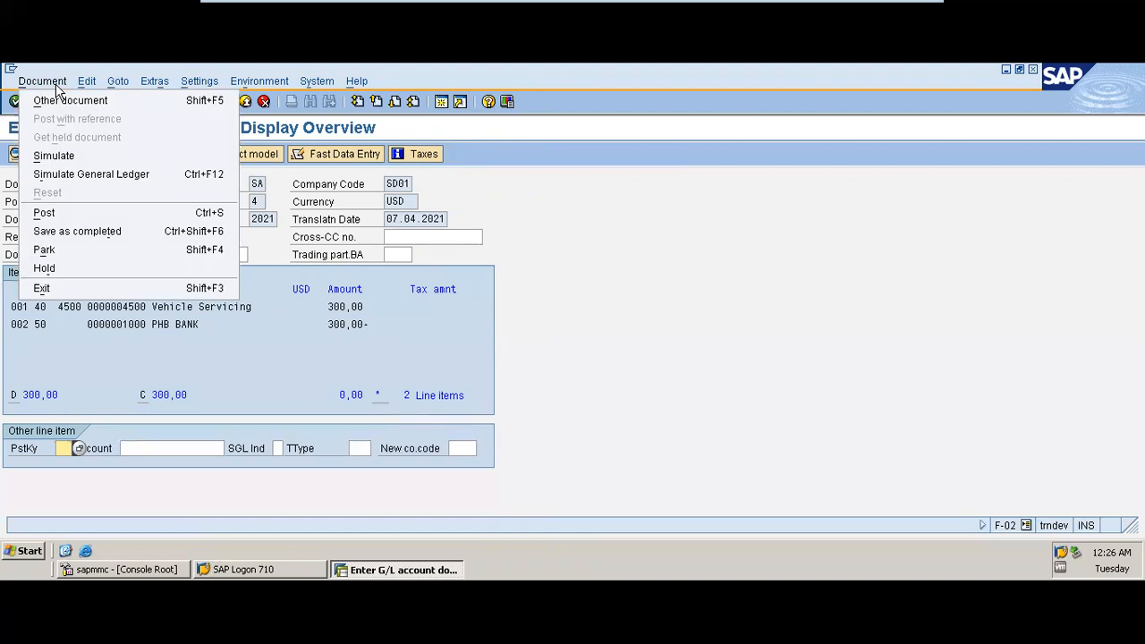
click(196, 359)
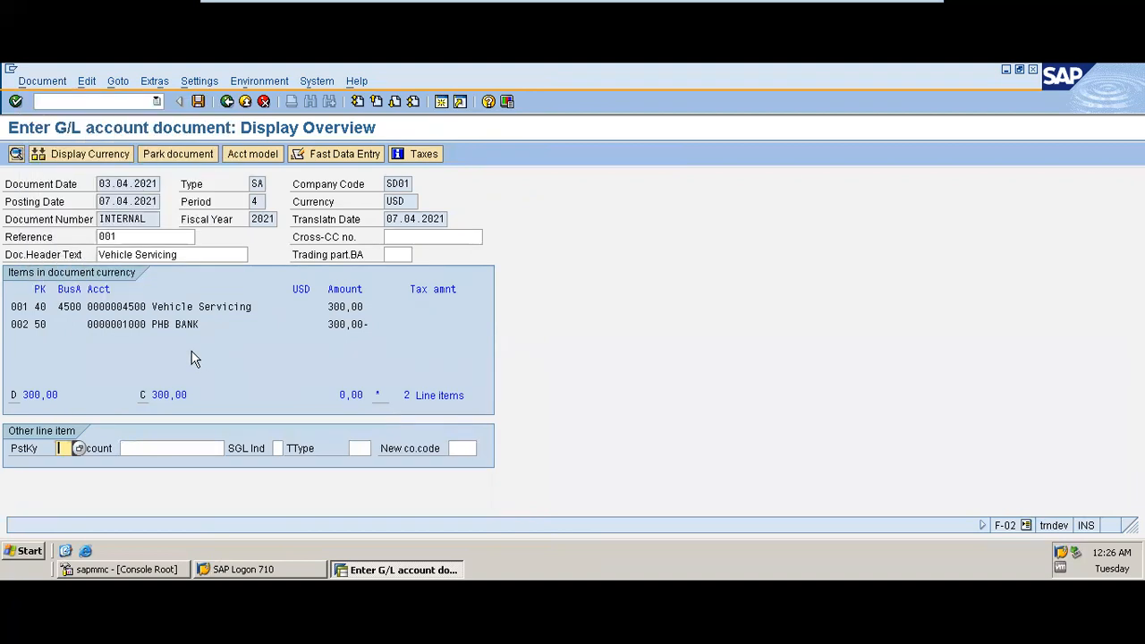
click(198, 101)
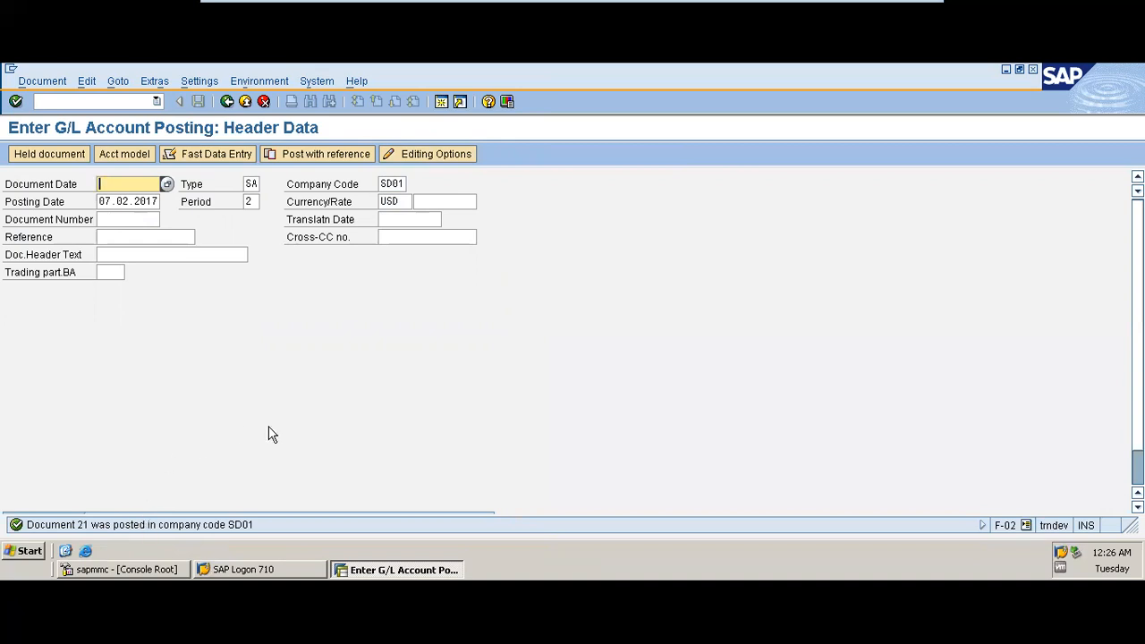
Step: Open a new session and start the G/L account line item display transaction FBL3N
click(443, 104)
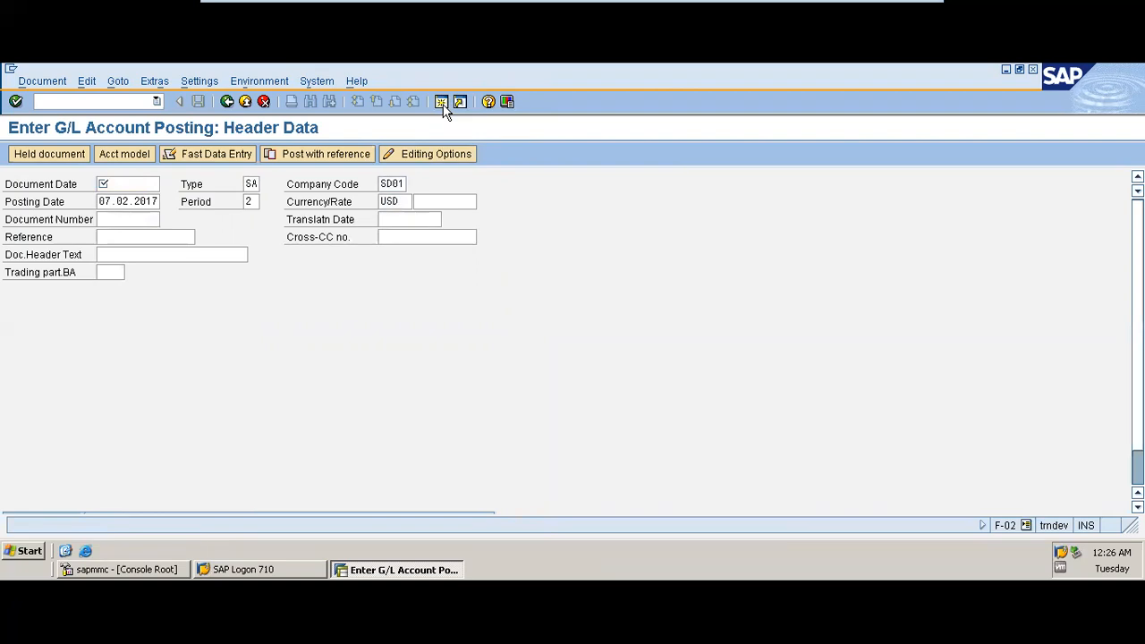
click(442, 103)
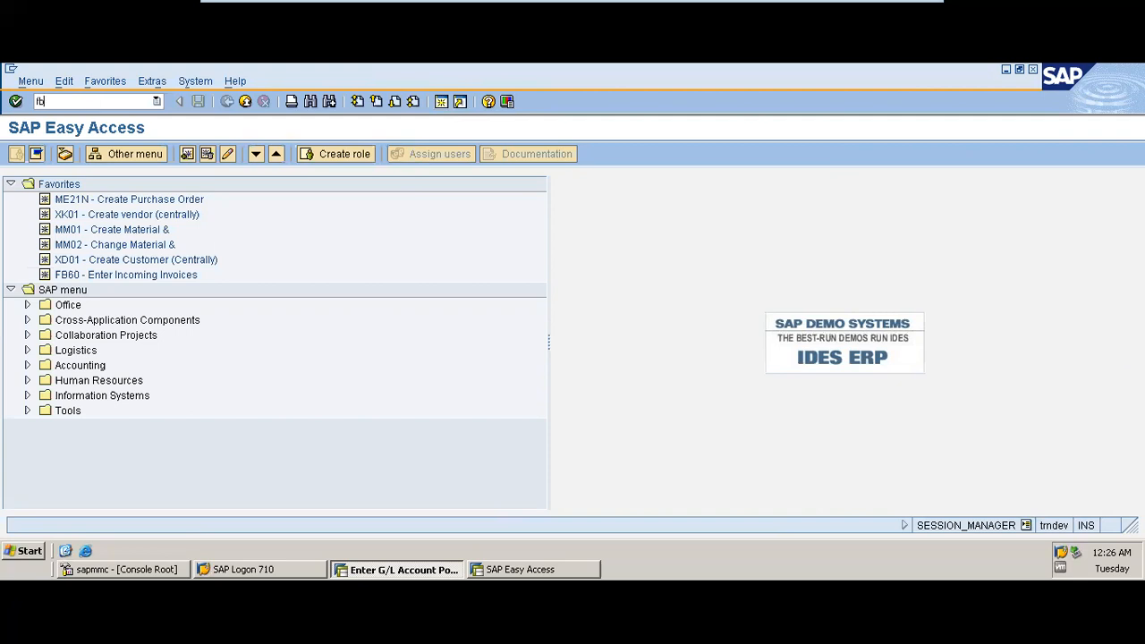
key(Return)
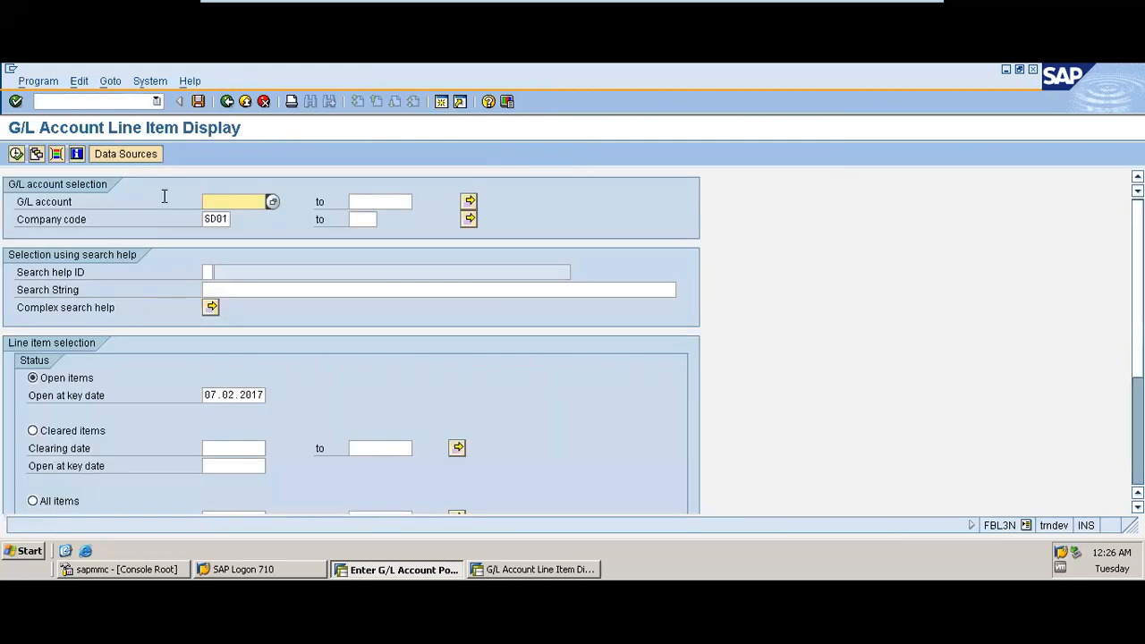
key(BackSpace)
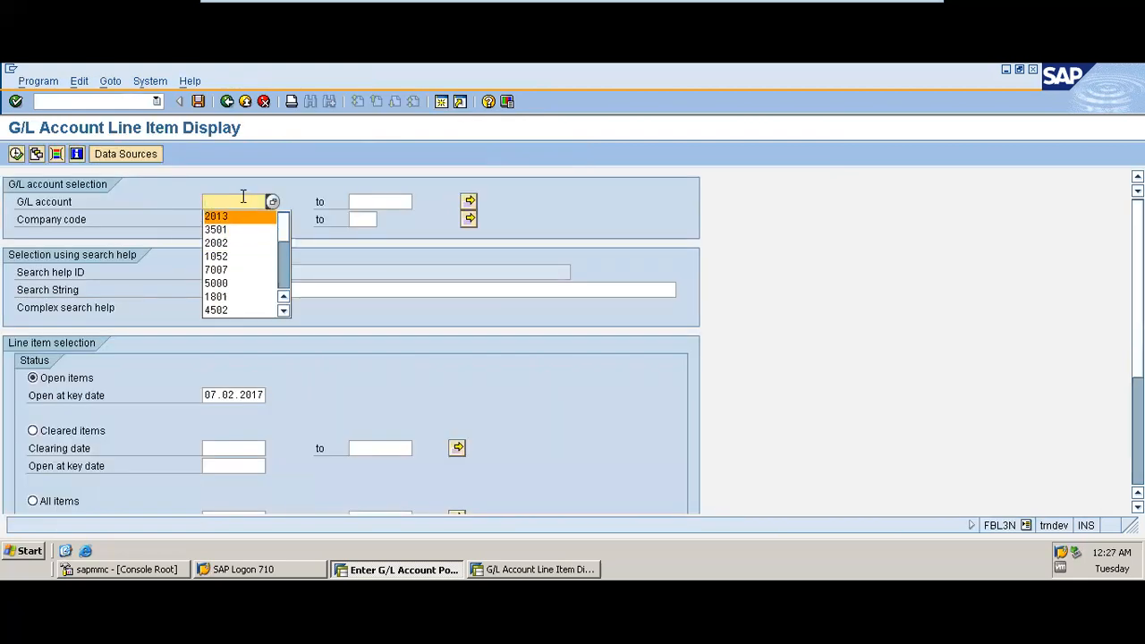
click(273, 203)
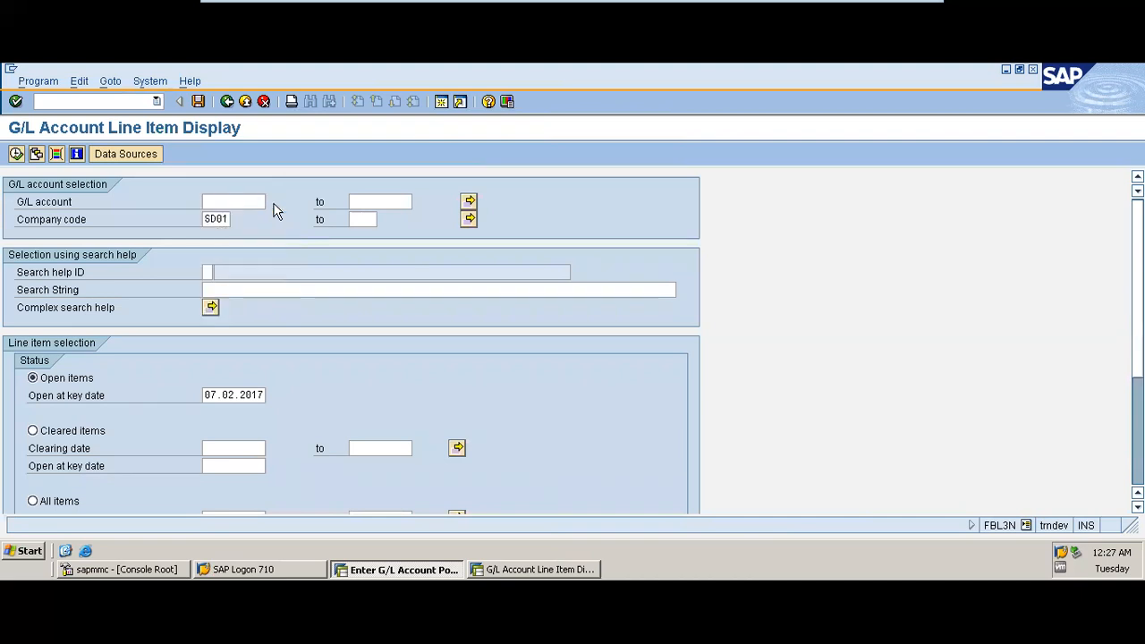
click(222, 449)
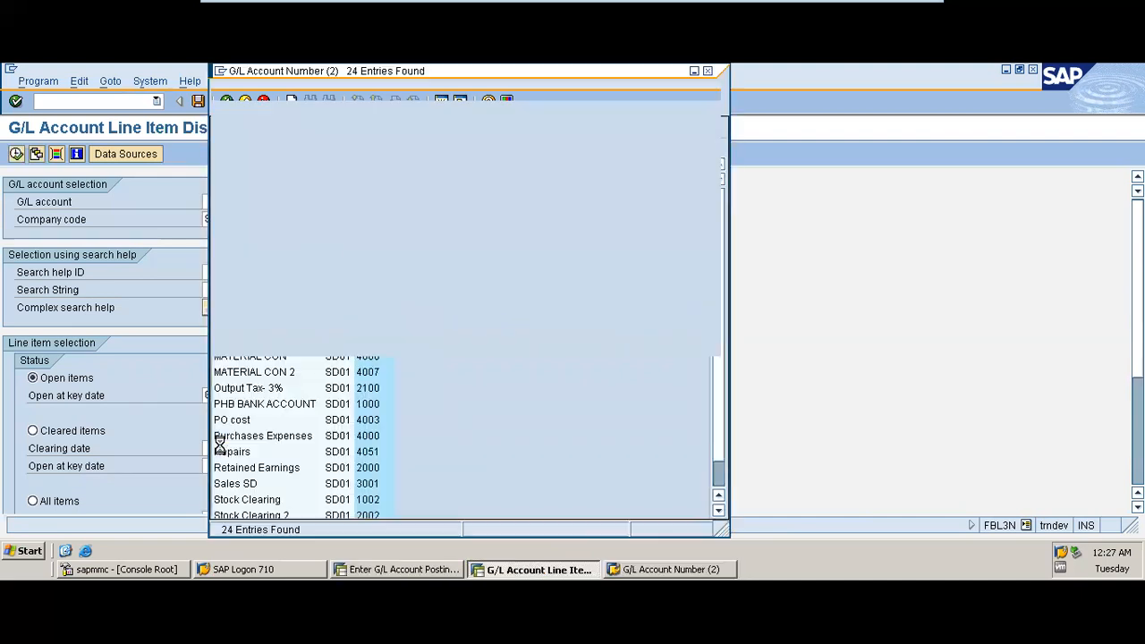
click(374, 146)
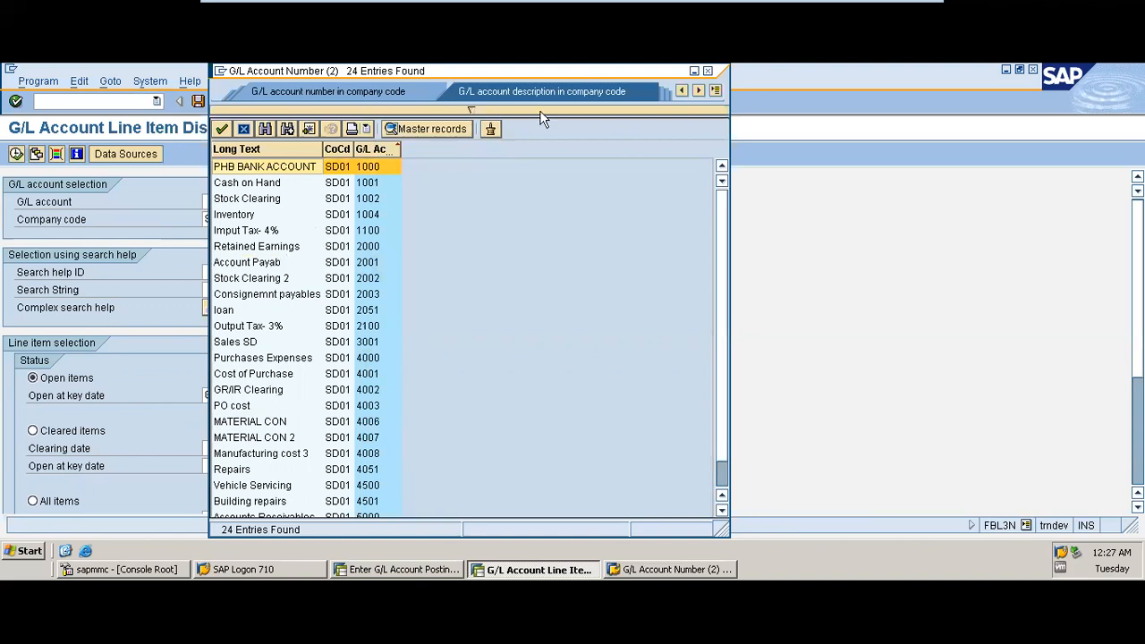
click(707, 70)
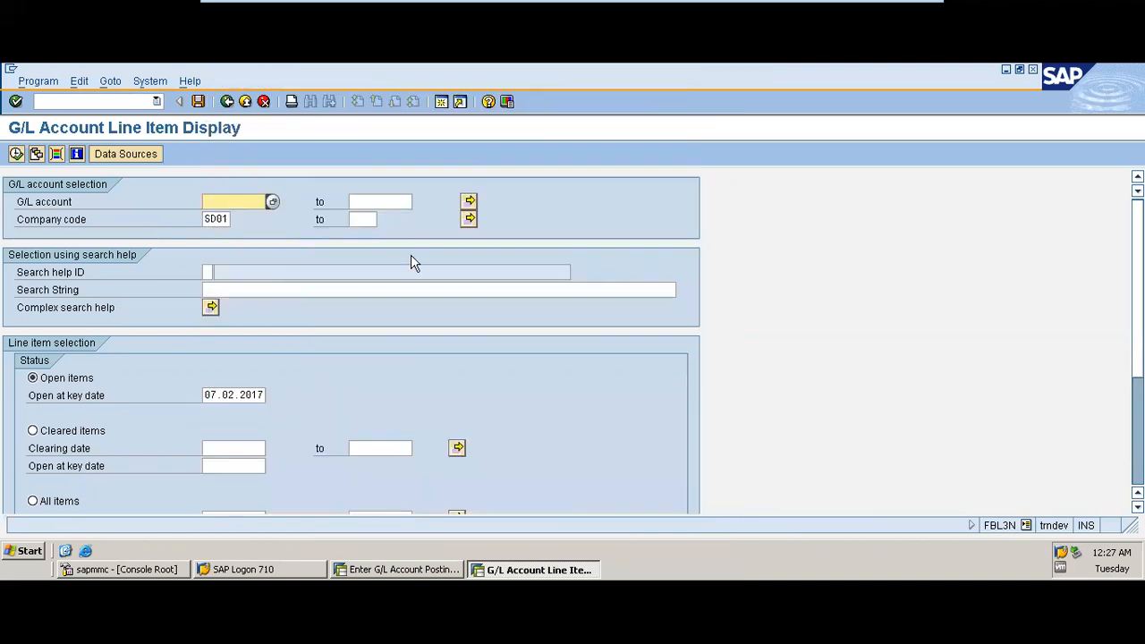
Step: Open the multiple selection for G/L account and add Building repairs 4501 as a single value
click(469, 202)
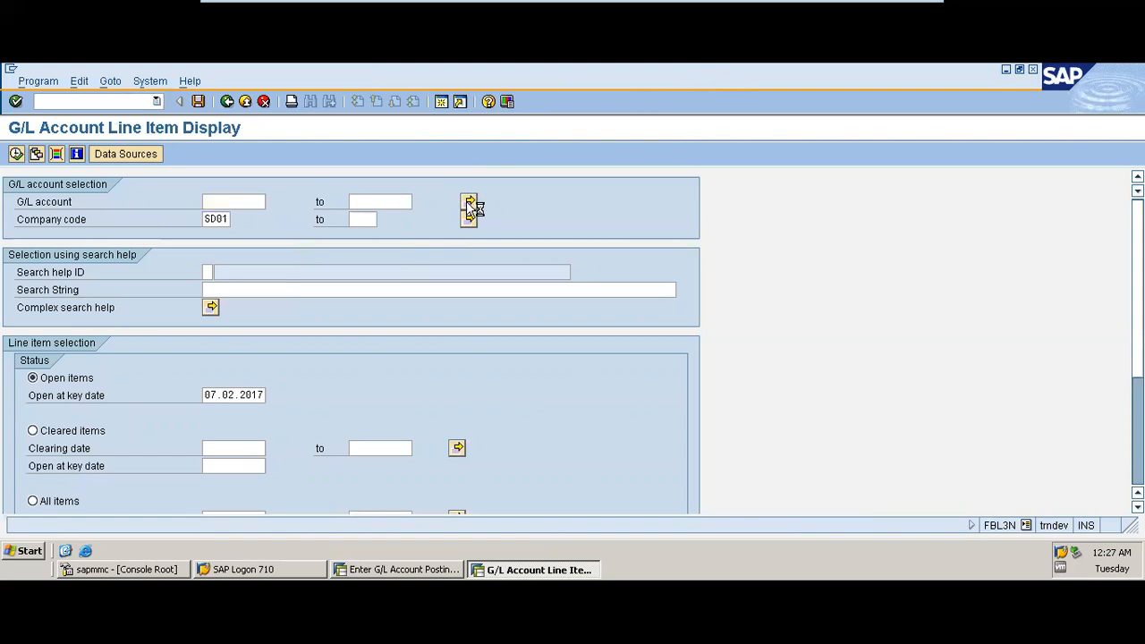
click(115, 279)
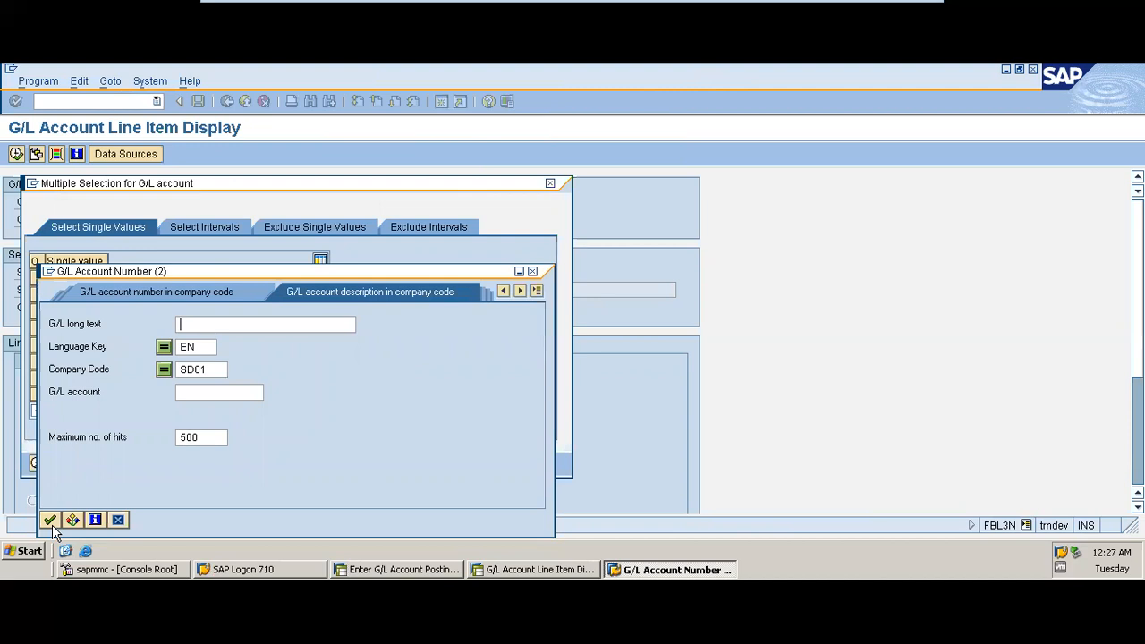
click(50, 519)
click(197, 148)
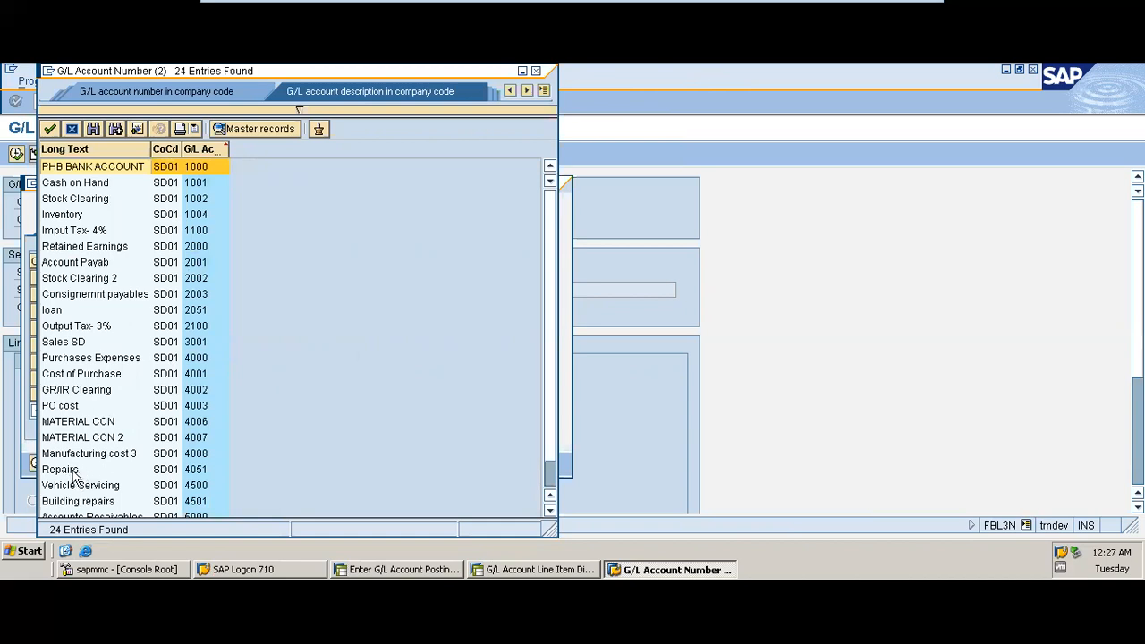
double_click(80, 503)
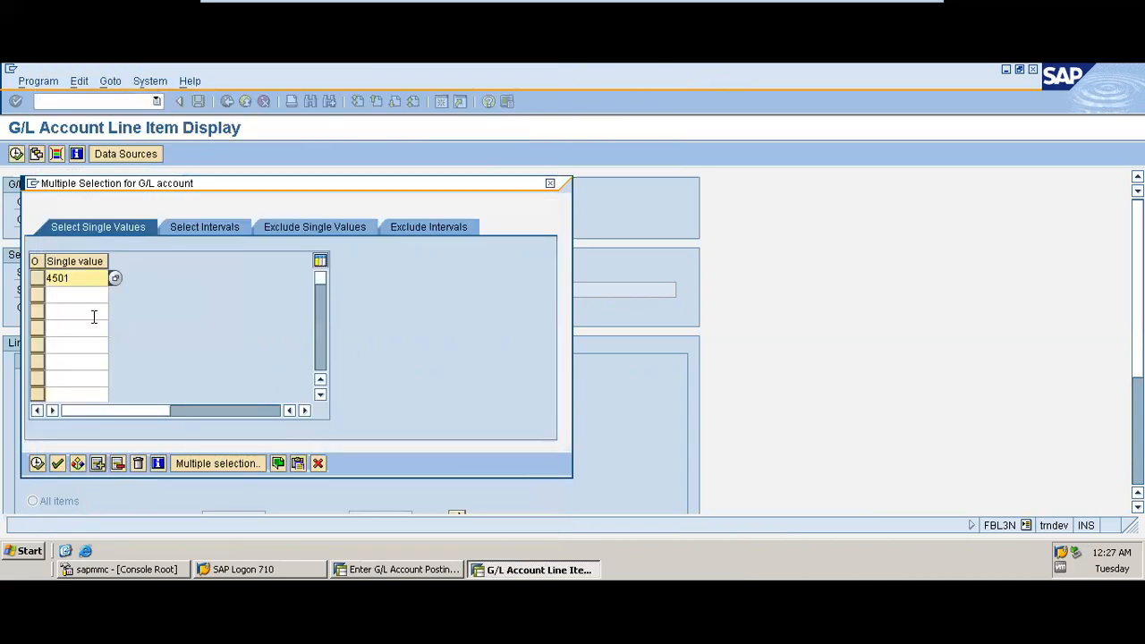
Step: Add Vehicle Servicing 4500 as a second single G/L account value from the search help and confirm the multiple selection
click(93, 294)
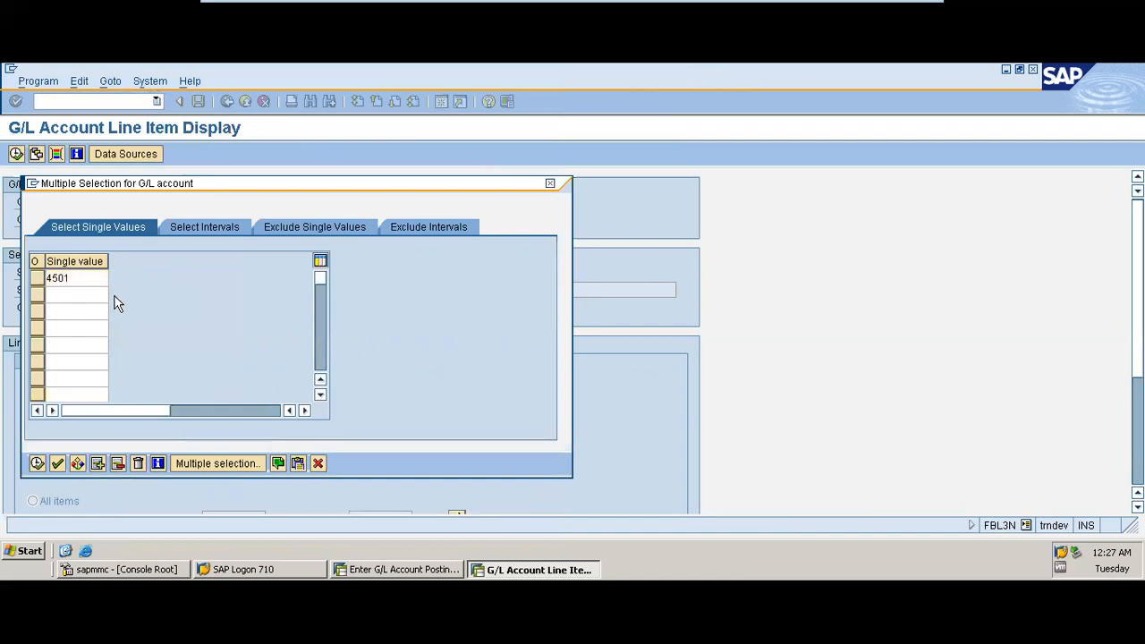
click(114, 295)
click(49, 520)
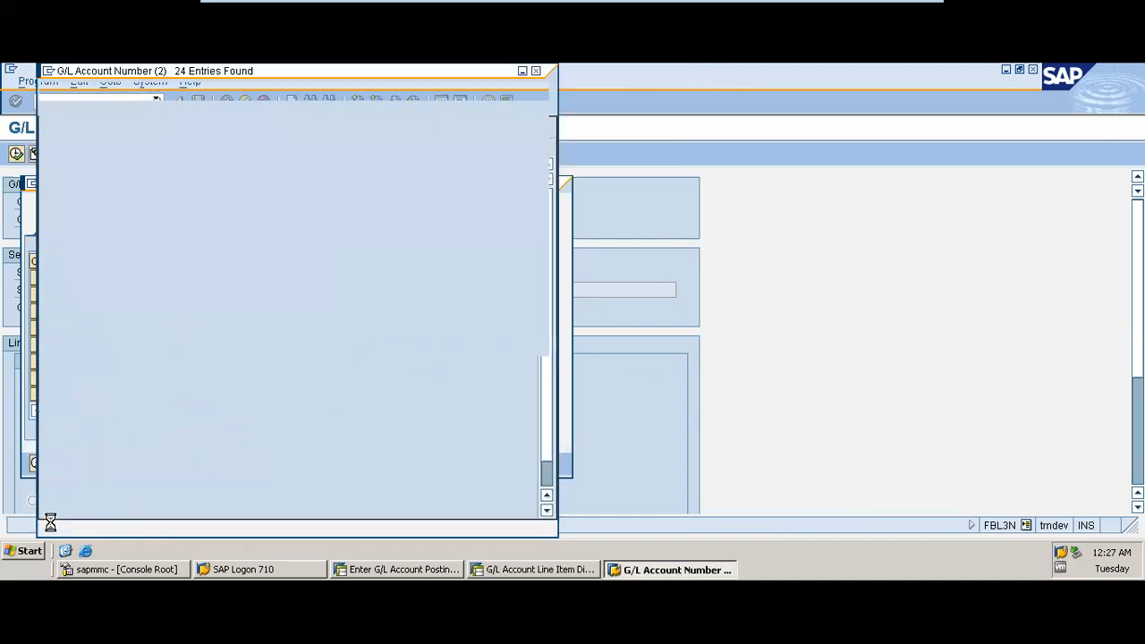
click(199, 147)
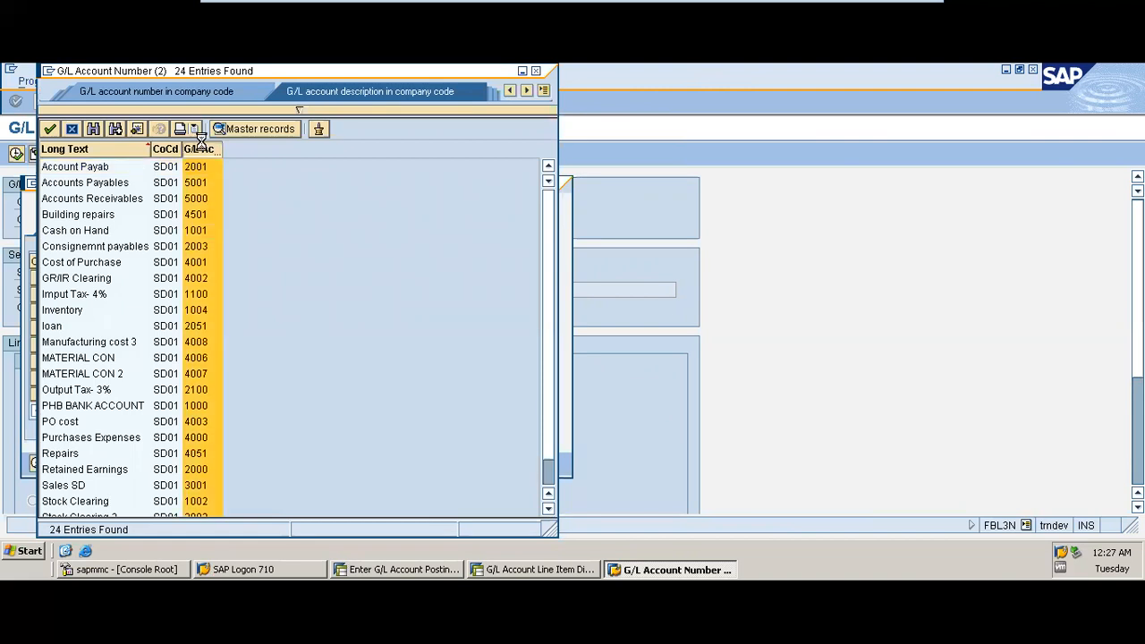
click(194, 128)
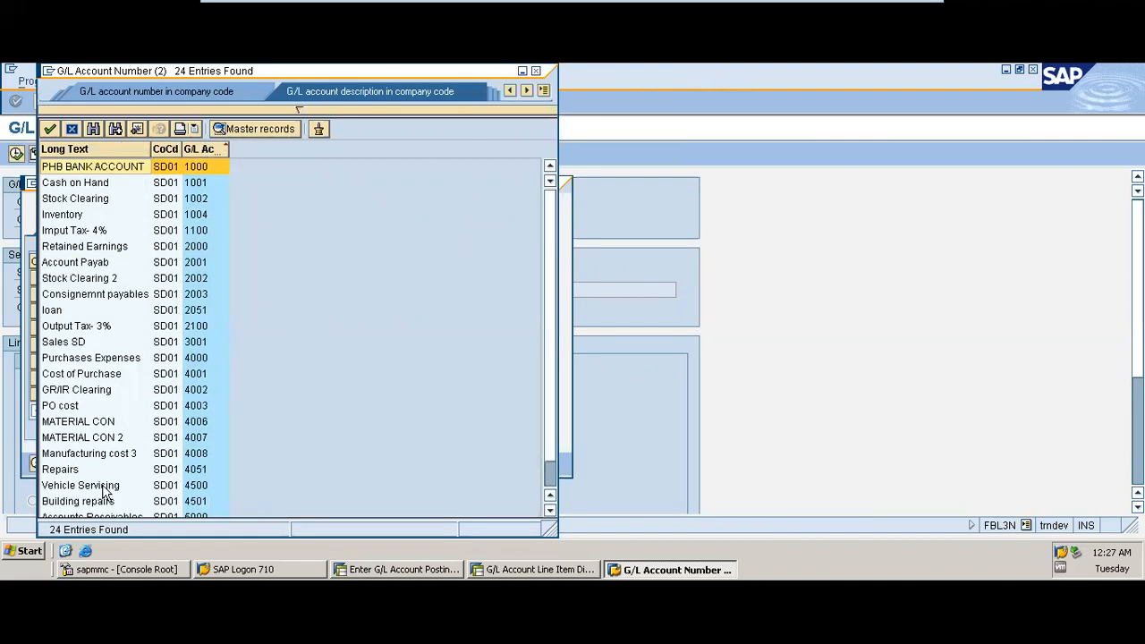
double_click(102, 485)
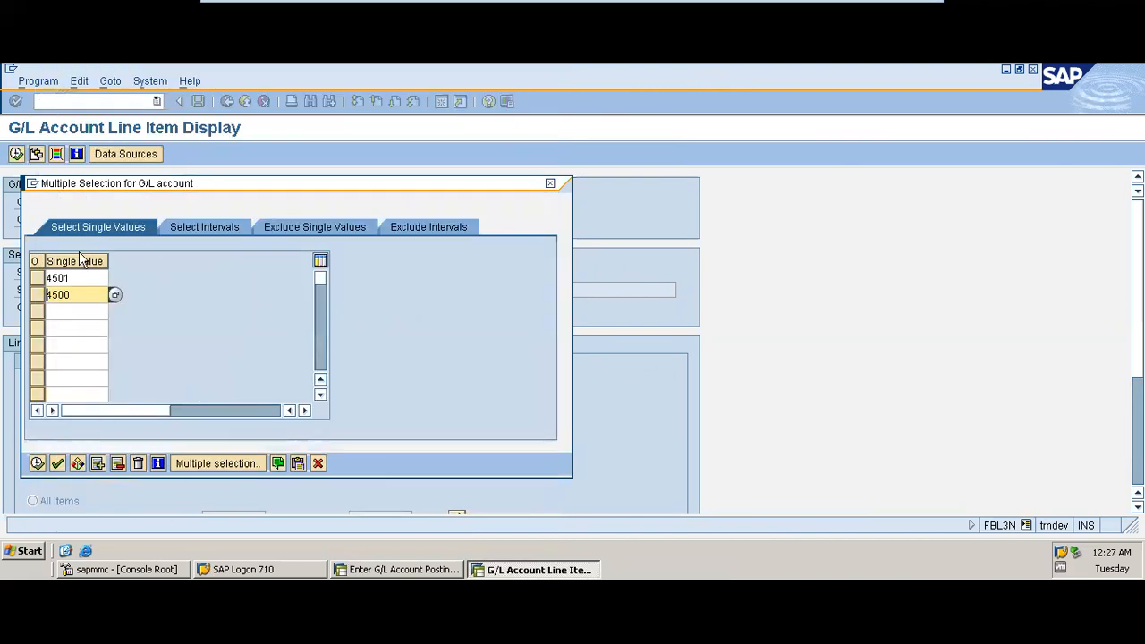
click(38, 464)
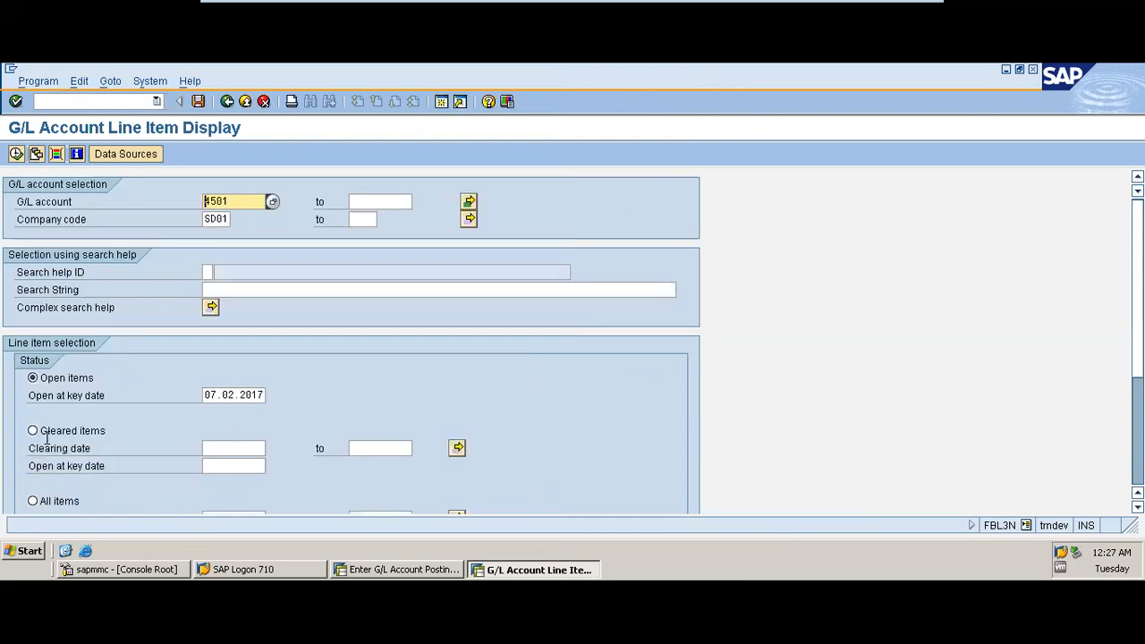
Step: Select all items as the line item status and execute the G/L account line item report
click(56, 505)
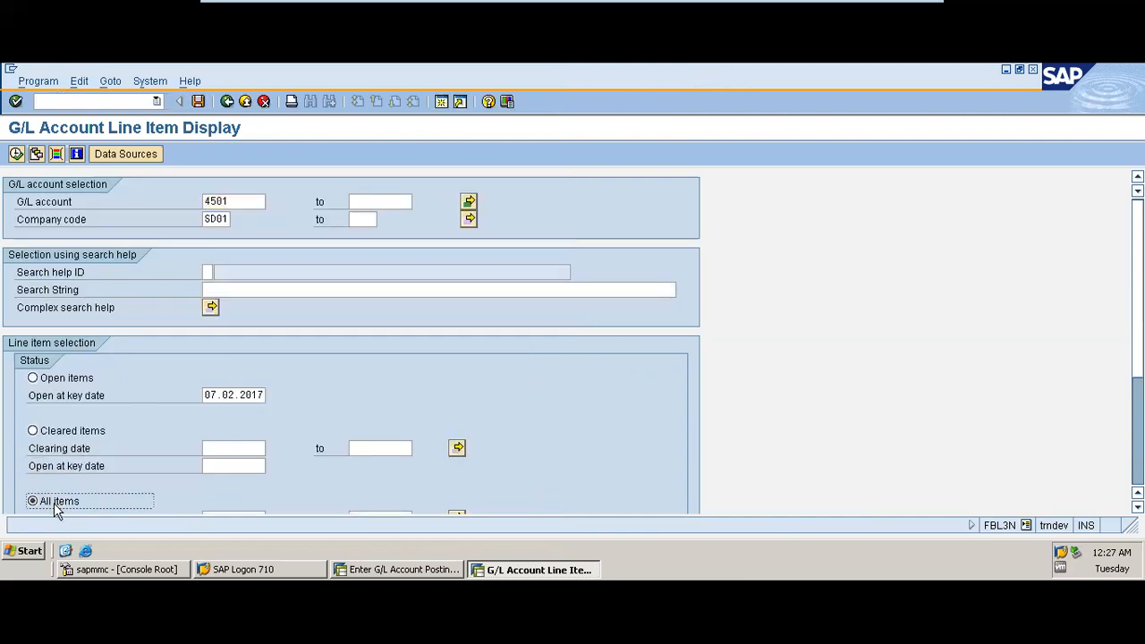
scroll(350, 340, down, 4)
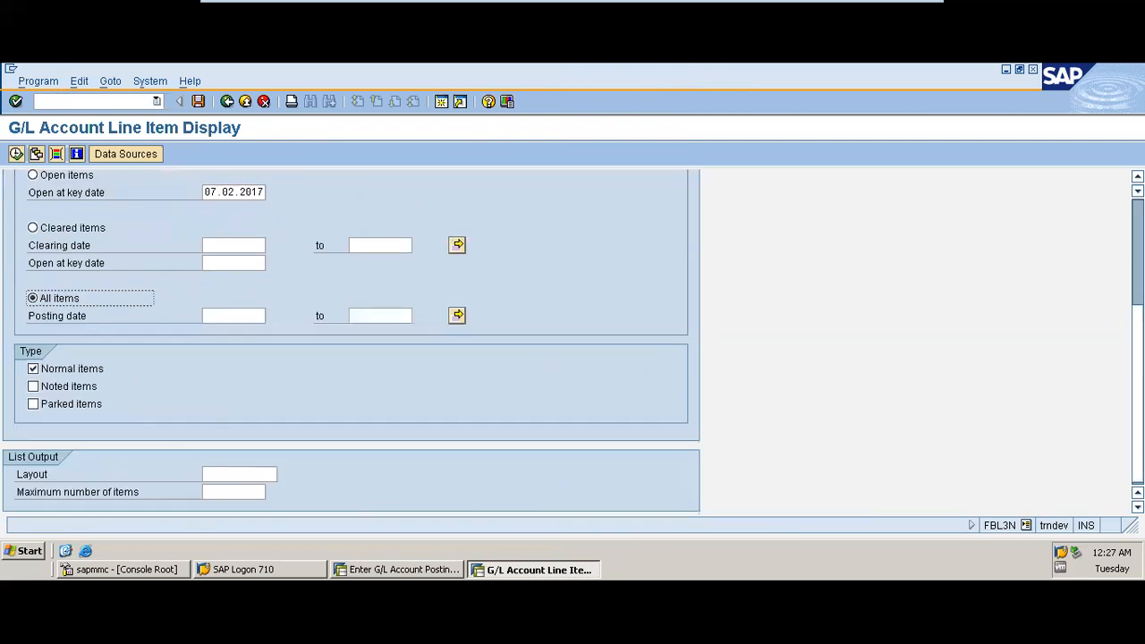
click(16, 155)
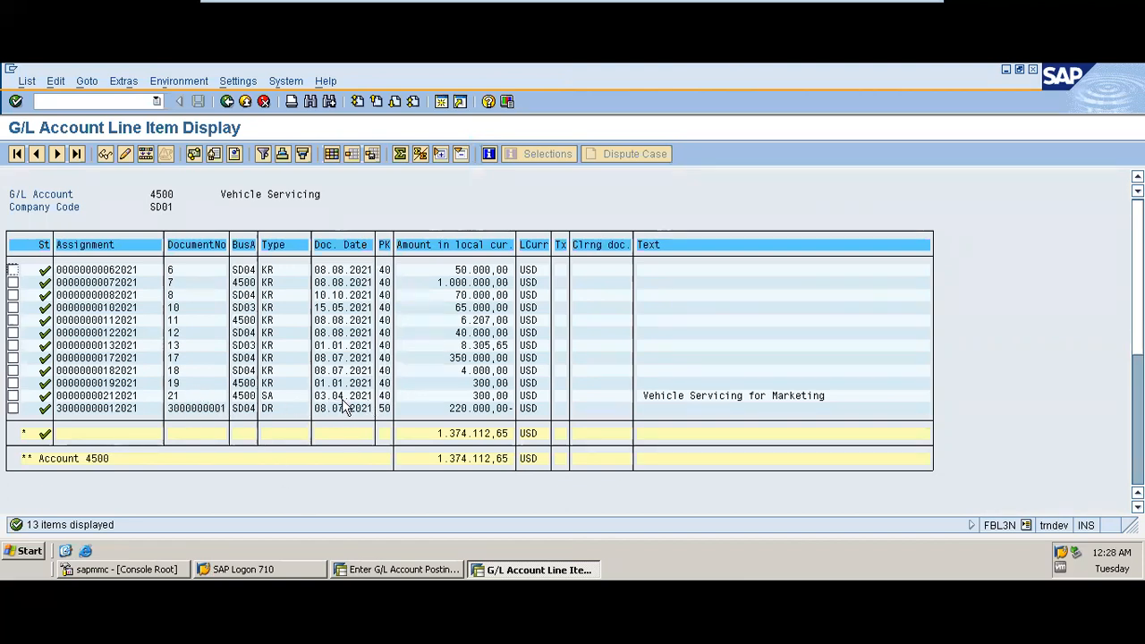
Step: Open the Vehicle Servicing for Marketing line item to inspect its details and return to the list
double_click(486, 397)
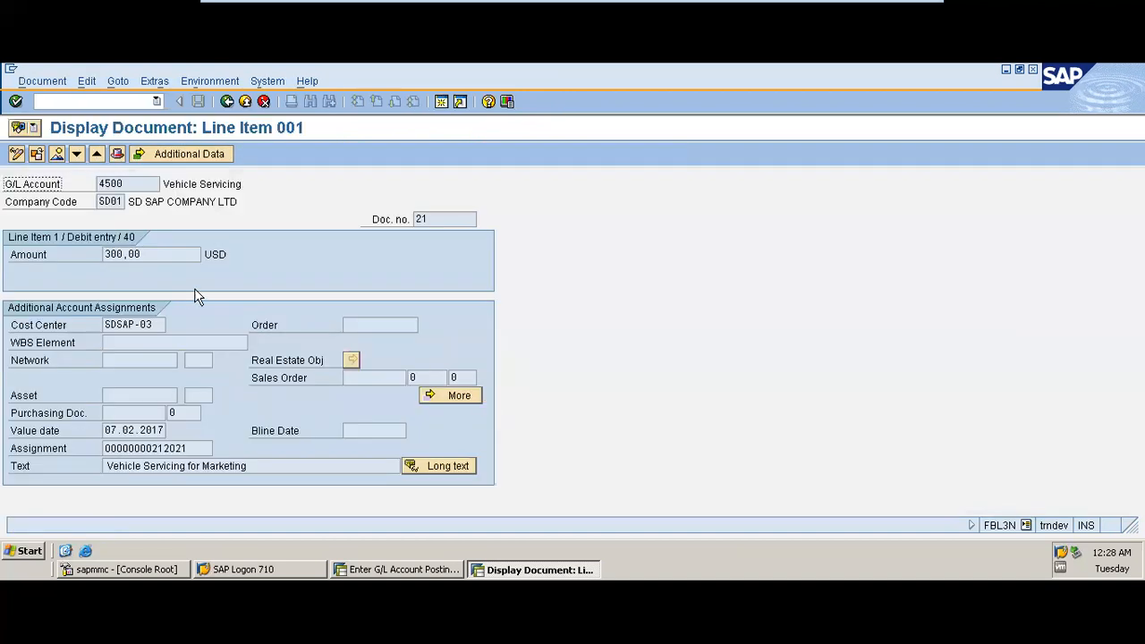
click(228, 101)
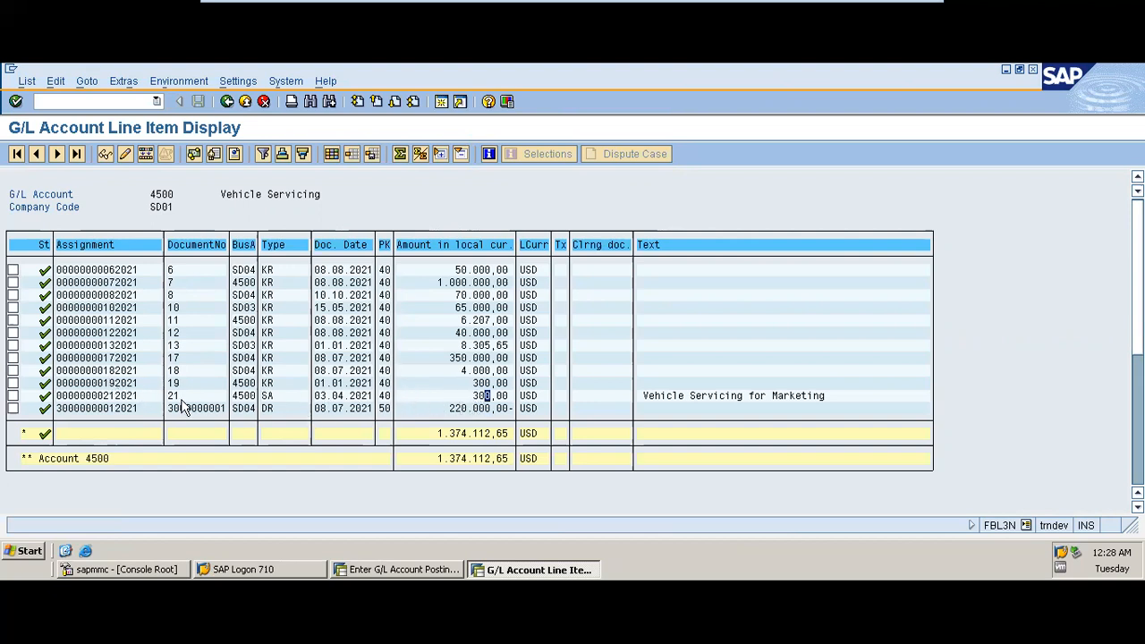
Step: Filter the line item list by document number to show only document 21
click(200, 247)
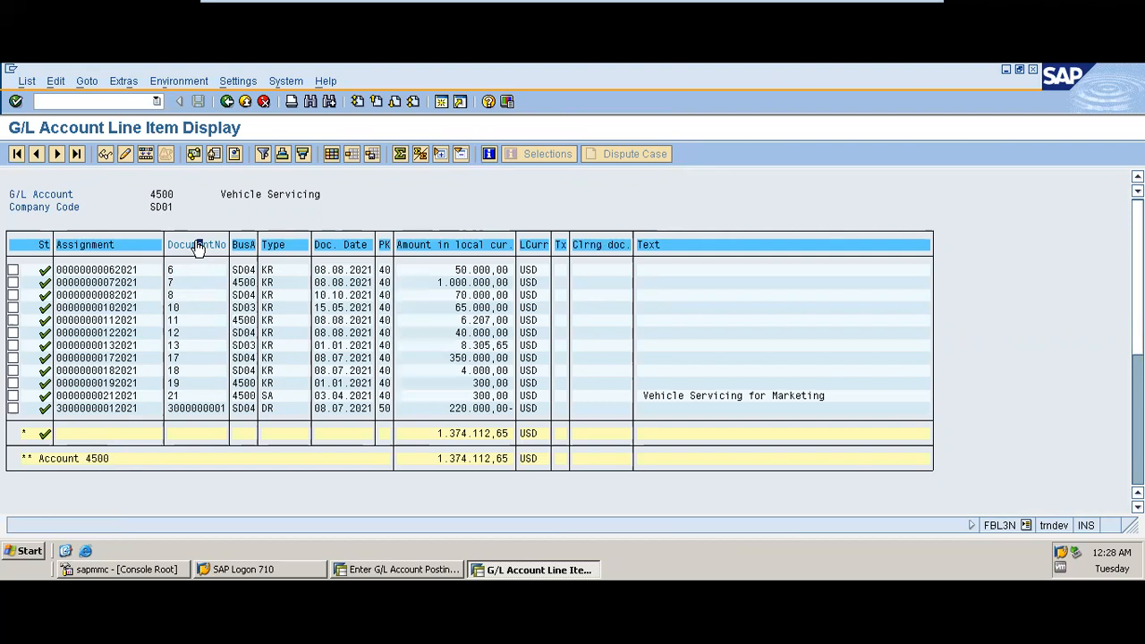
click(265, 153)
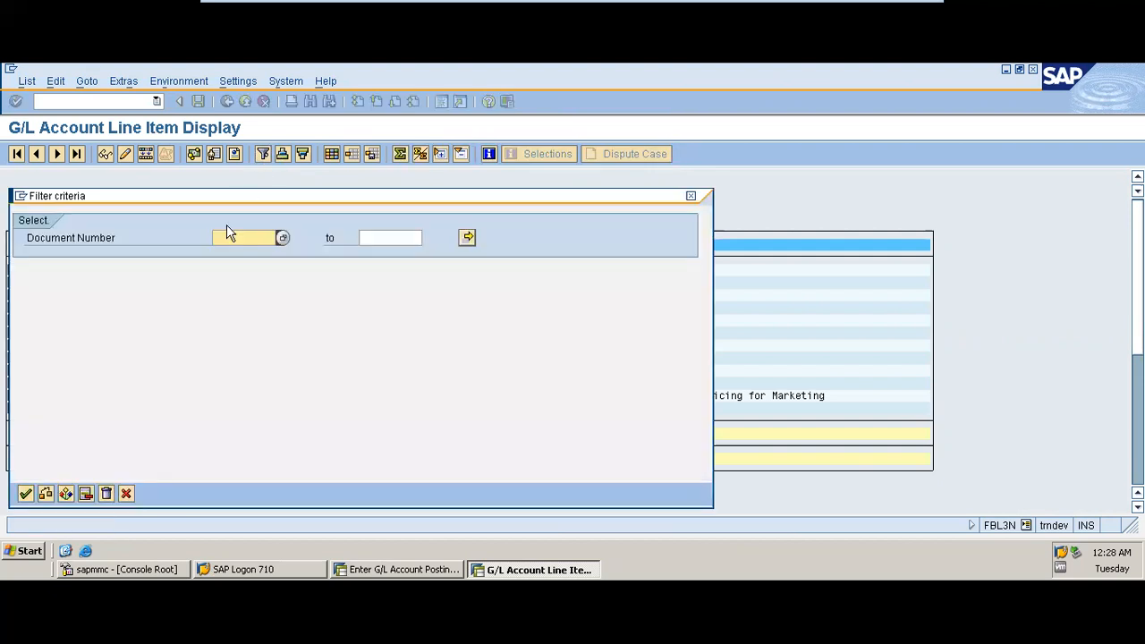
key(Return)
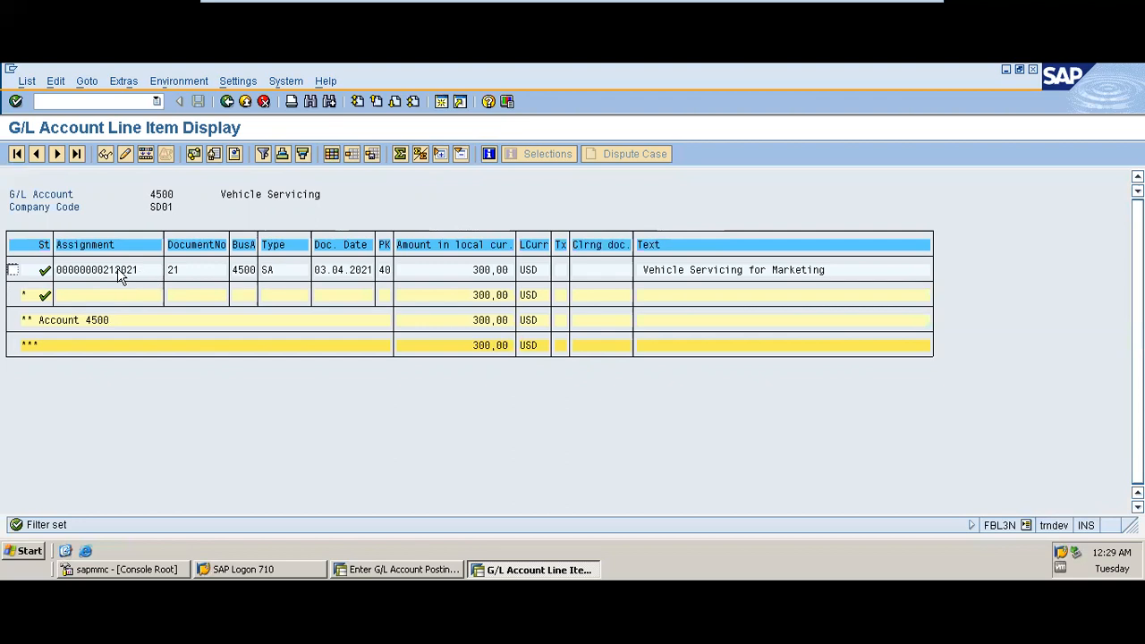
Step: Open the selected line item's document and switch it to change mode
click(12, 270)
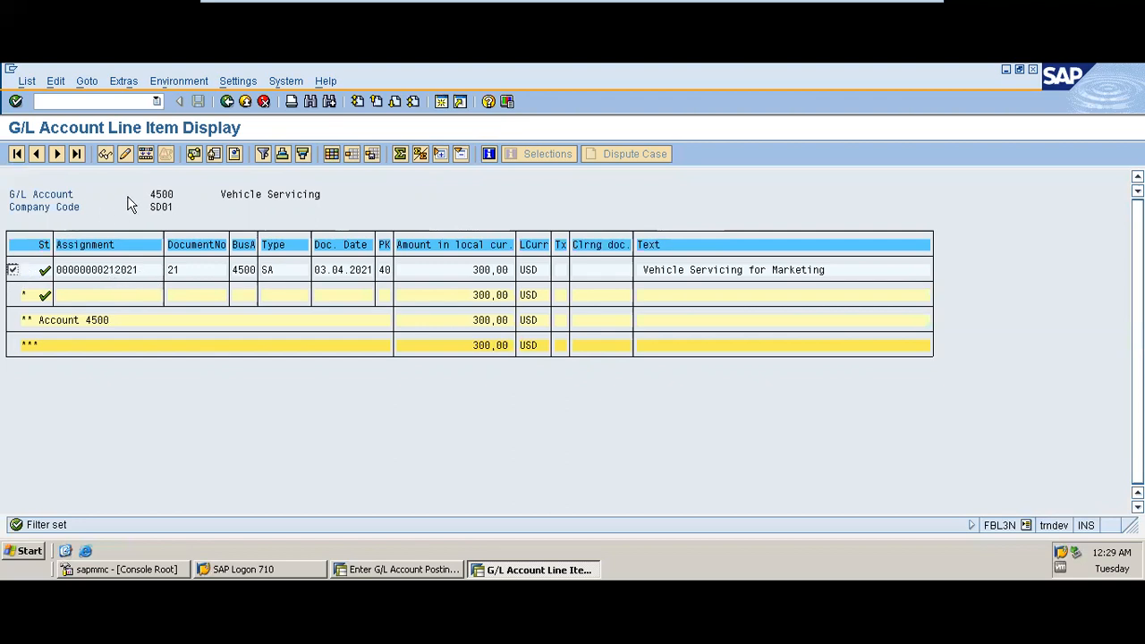
click(106, 154)
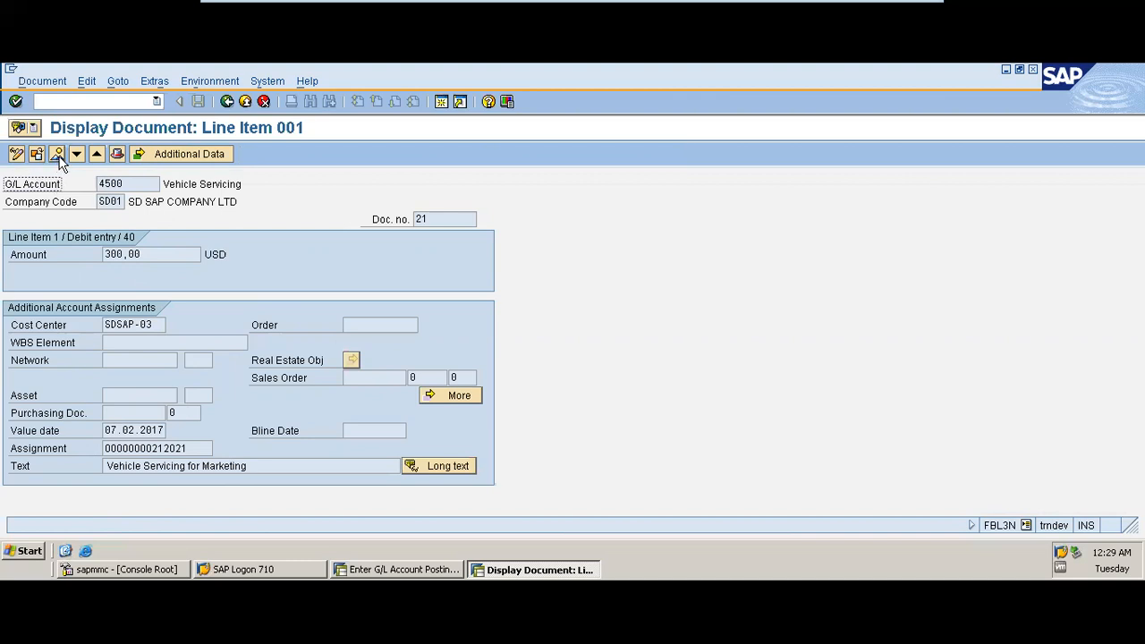
click(16, 155)
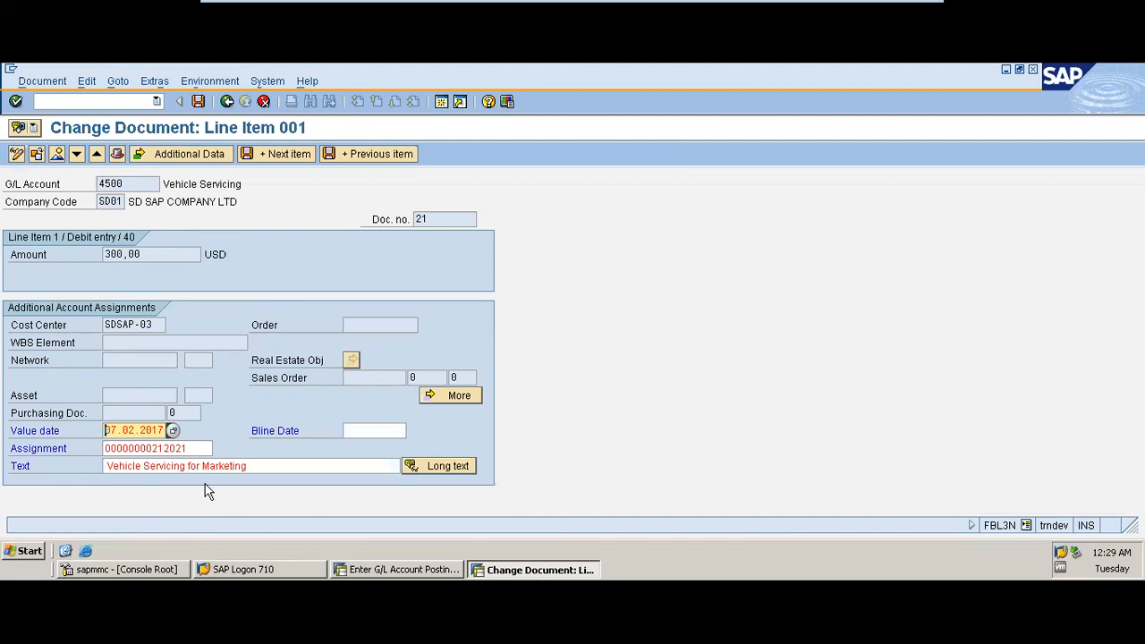
Step: Review the document's data entry view and header details, then return to the line item list
click(56, 156)
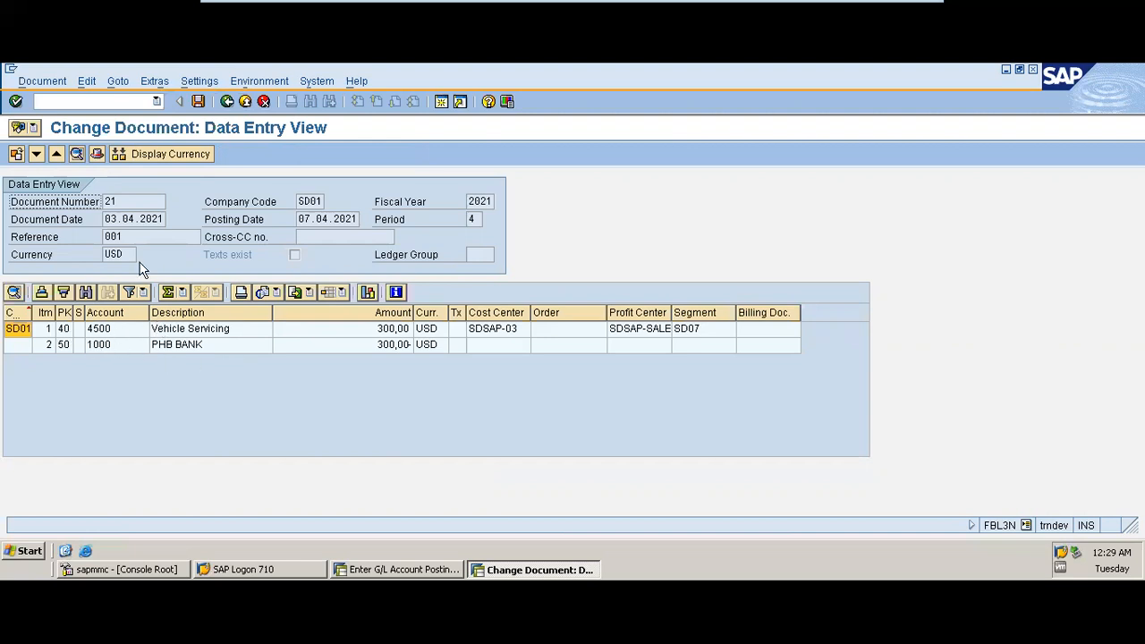
click(97, 153)
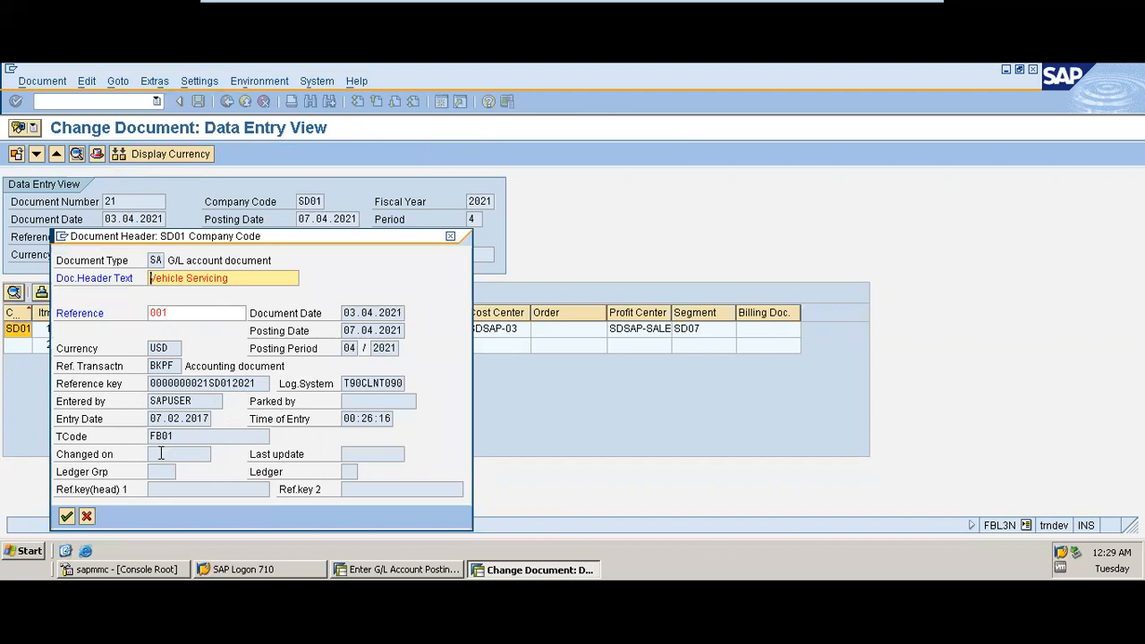
click(451, 237)
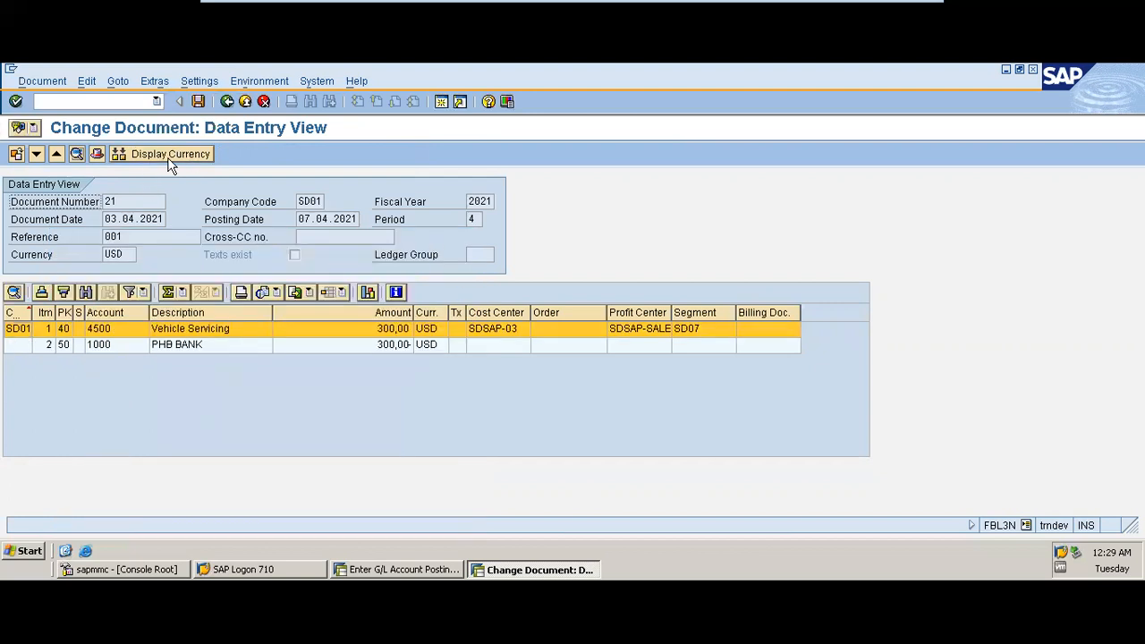
click(227, 102)
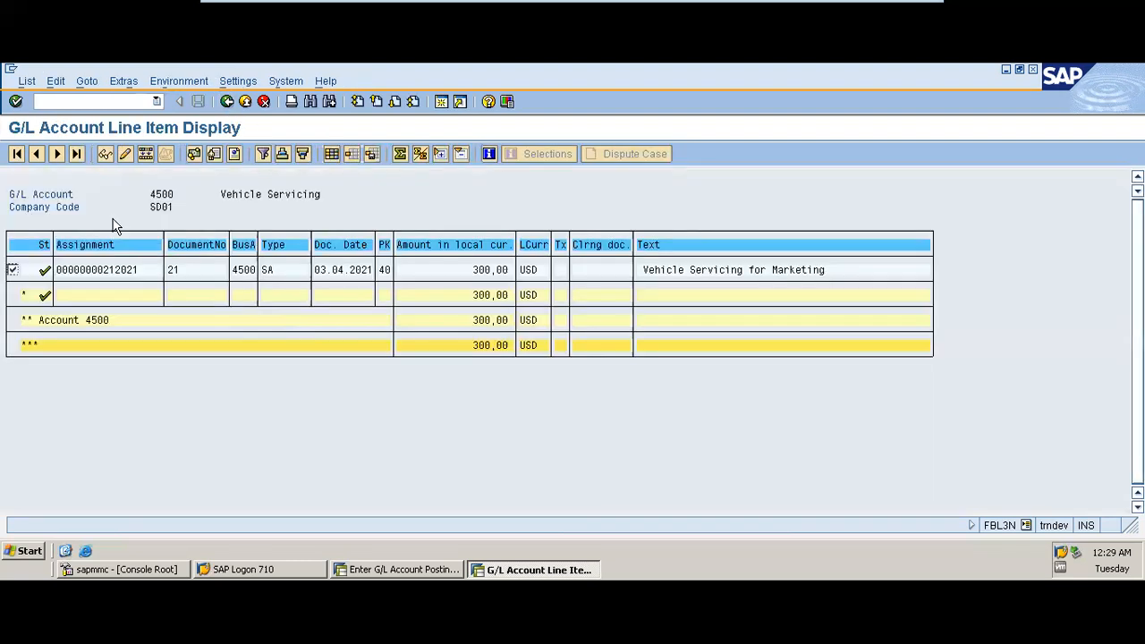
Step: Refresh the line item list
click(27, 81)
click(51, 121)
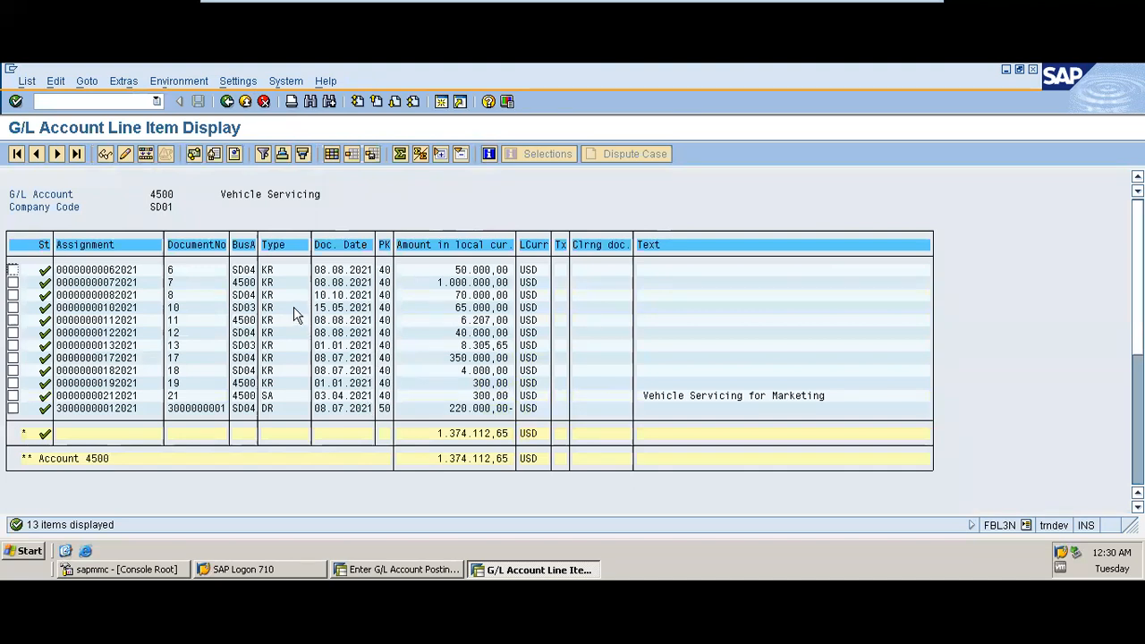
Step: Change the list layout to add the Fiscal Year and General ledger currency columns
click(331, 154)
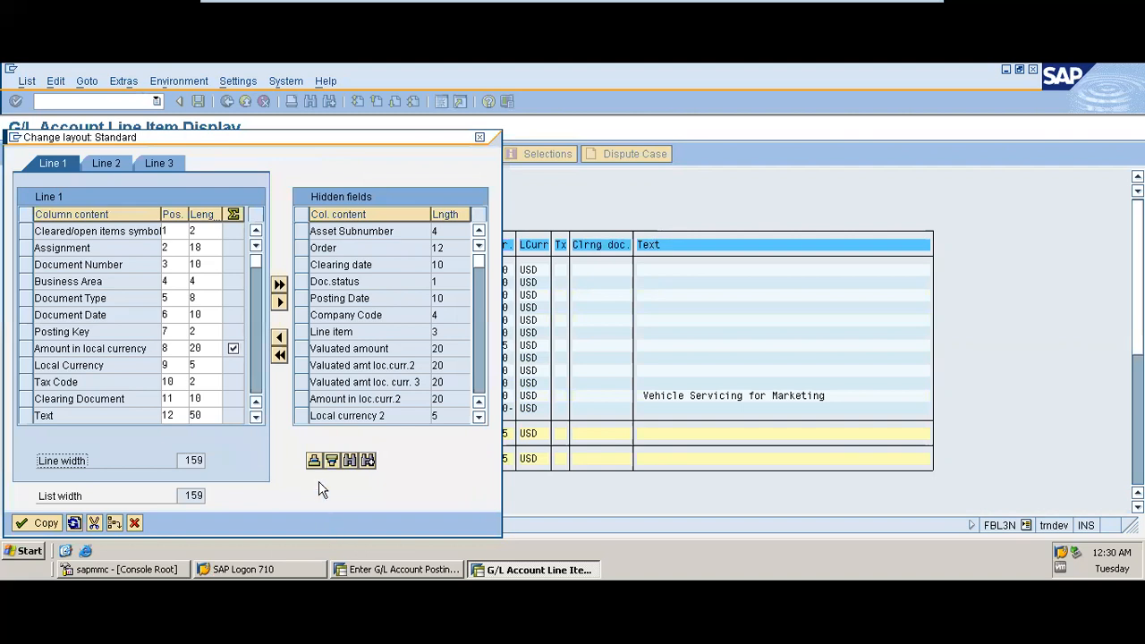
click(314, 462)
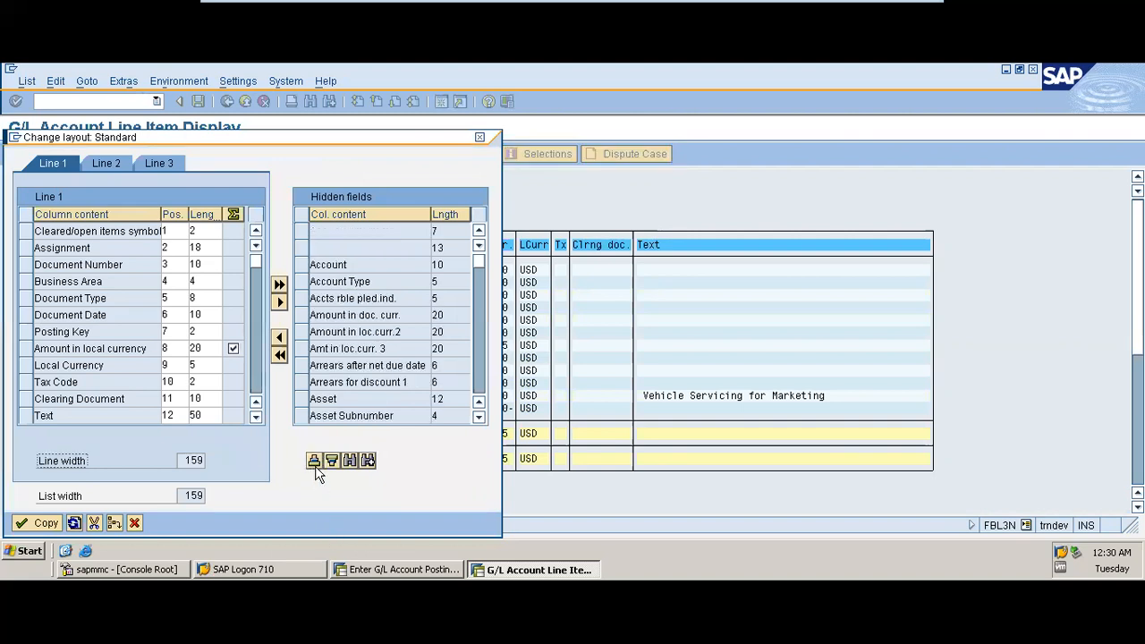
click(478, 385)
click(478, 384)
click(478, 384)
click(479, 384)
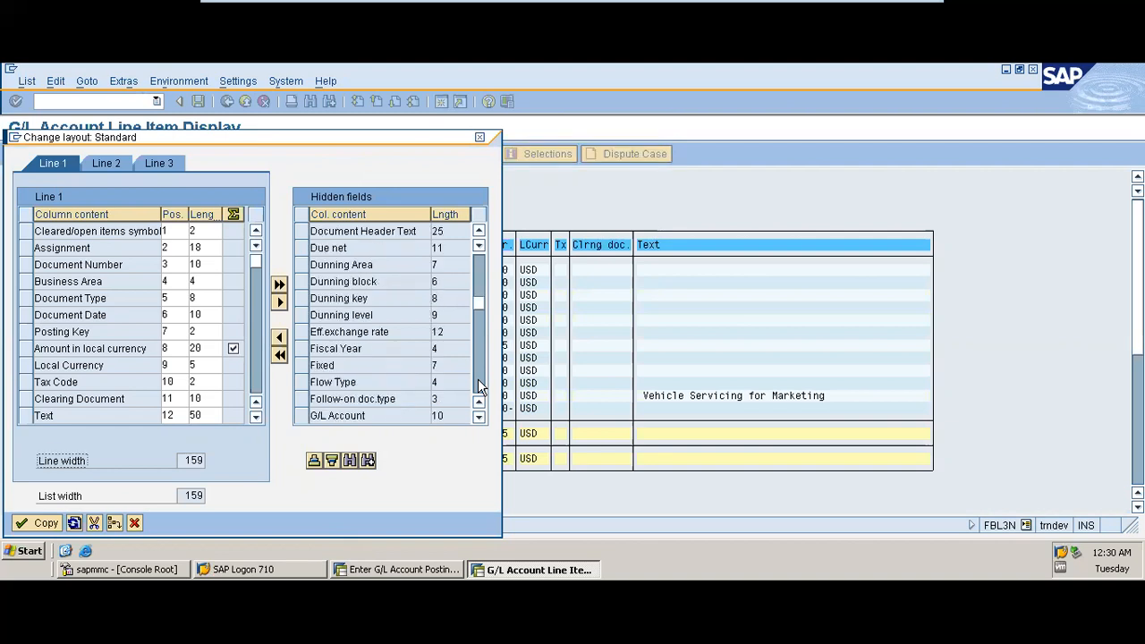
click(304, 350)
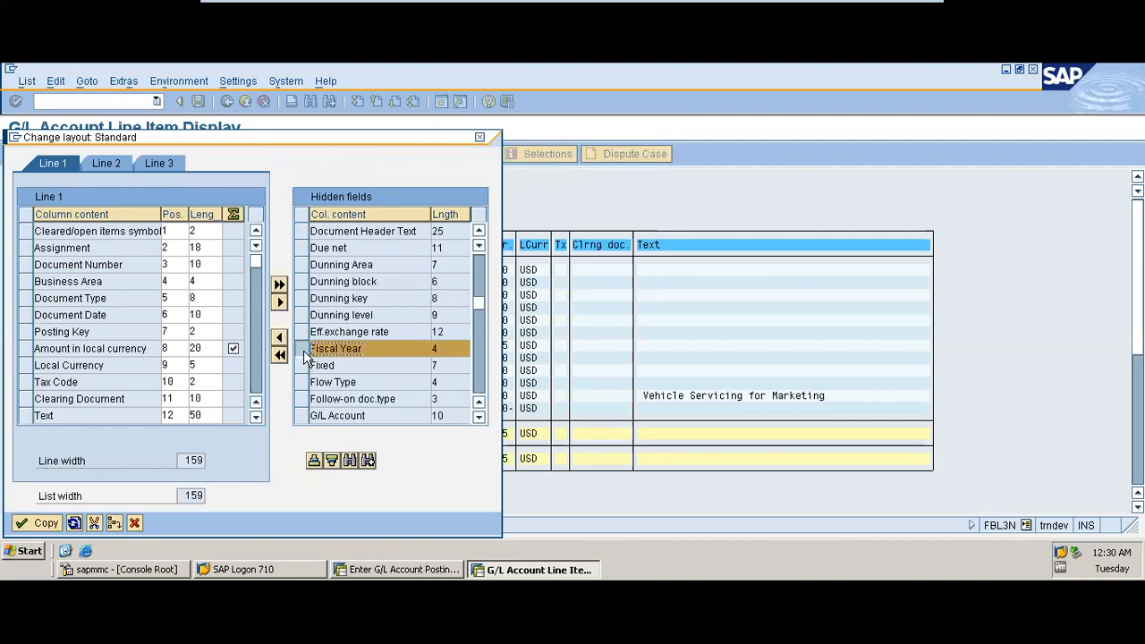
click(480, 387)
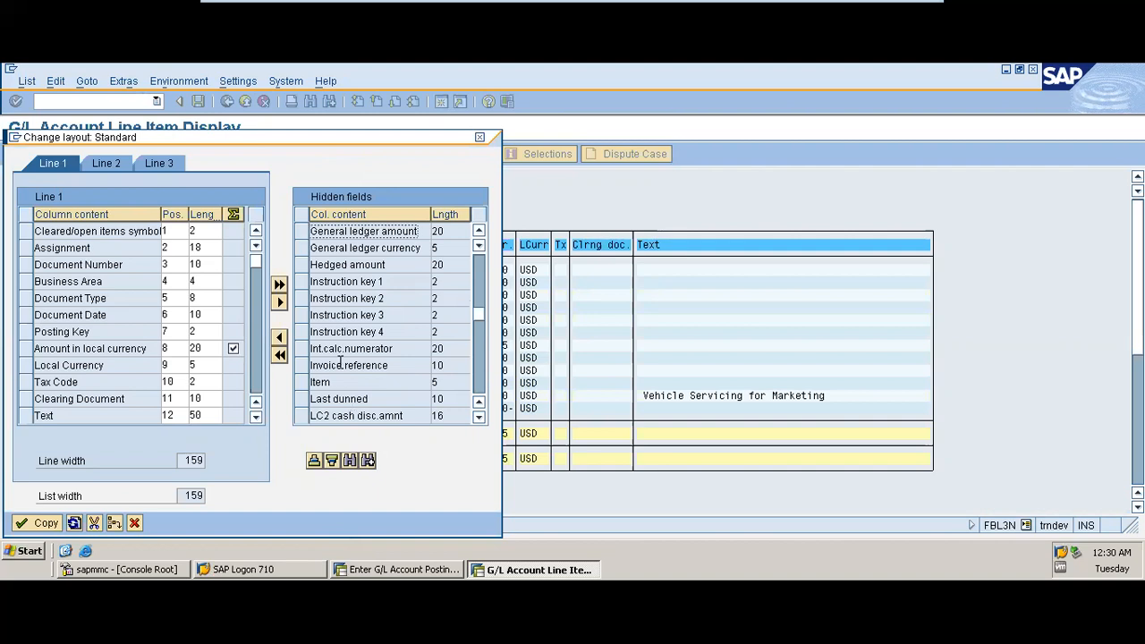
click(307, 249)
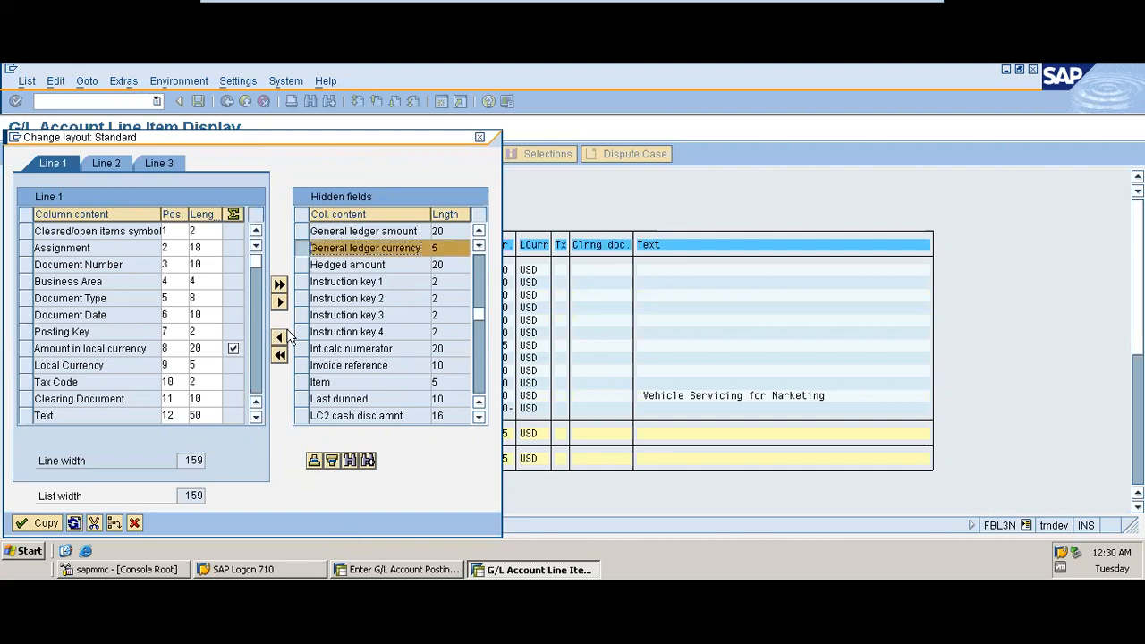
click(279, 339)
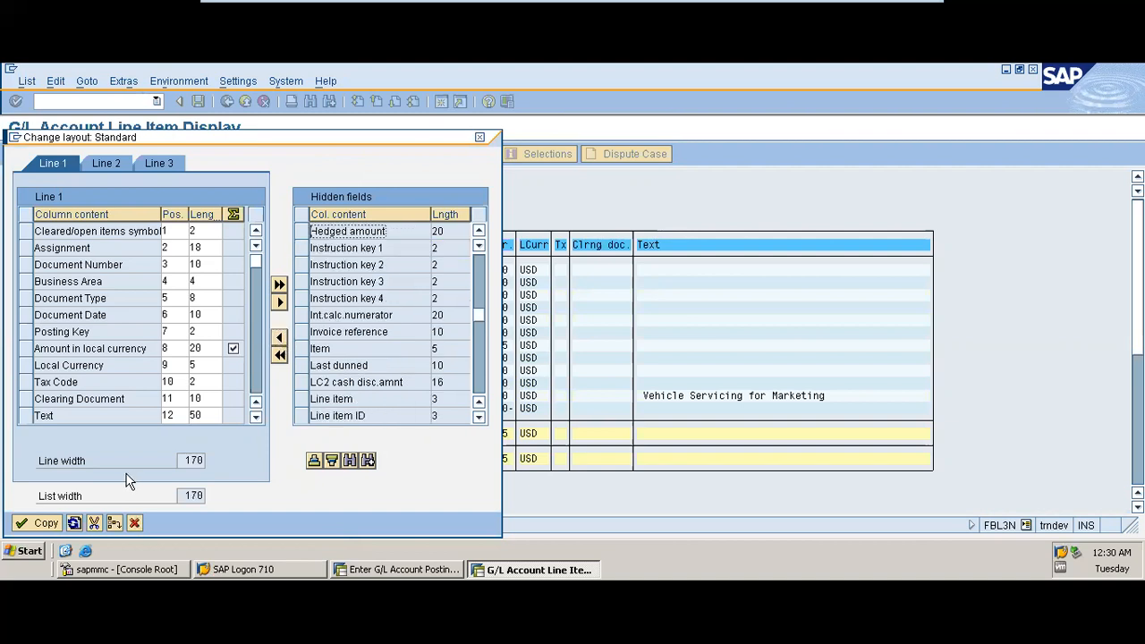
click(38, 523)
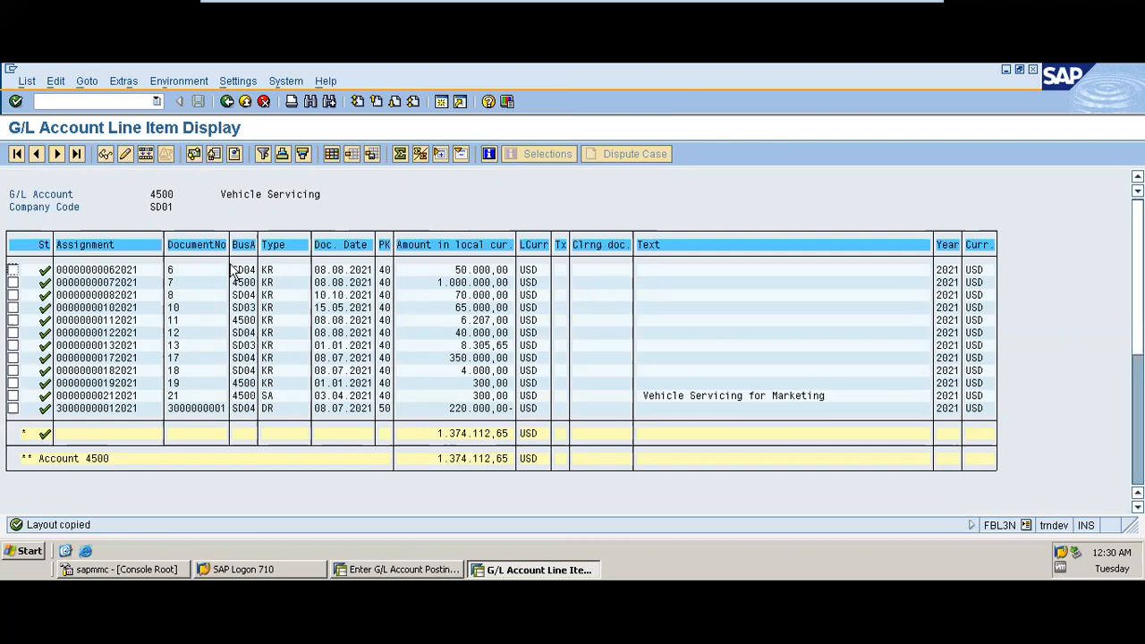
Step: Save the current list layout under a new user-specific layout name with description Standard
click(372, 154)
text(1SAP)
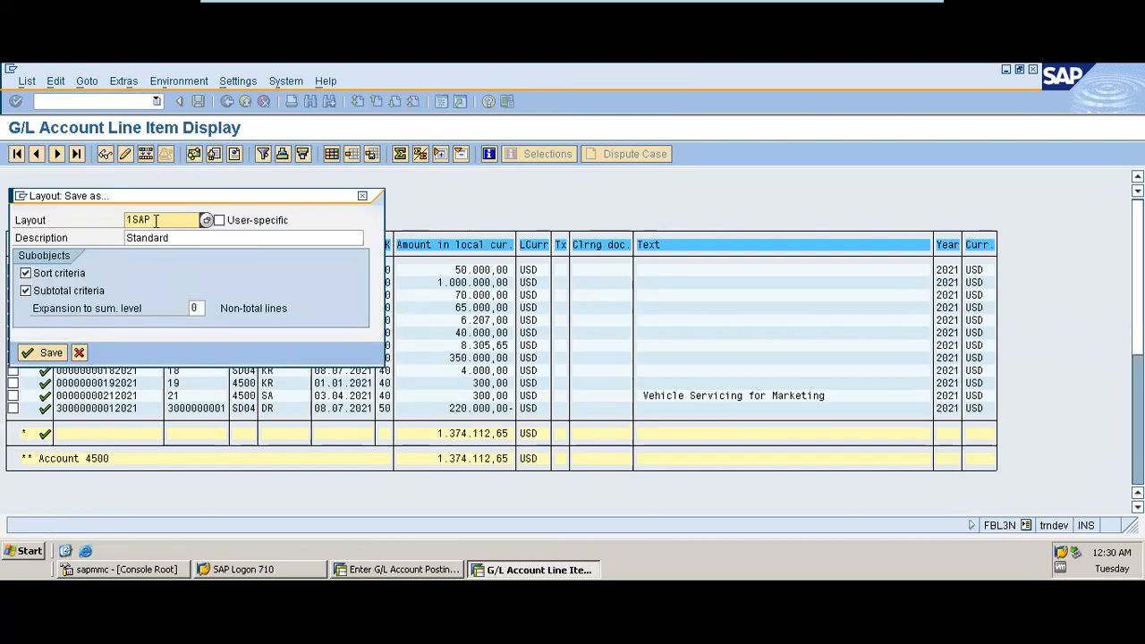
key(BackSpace)
key(BackSpace)
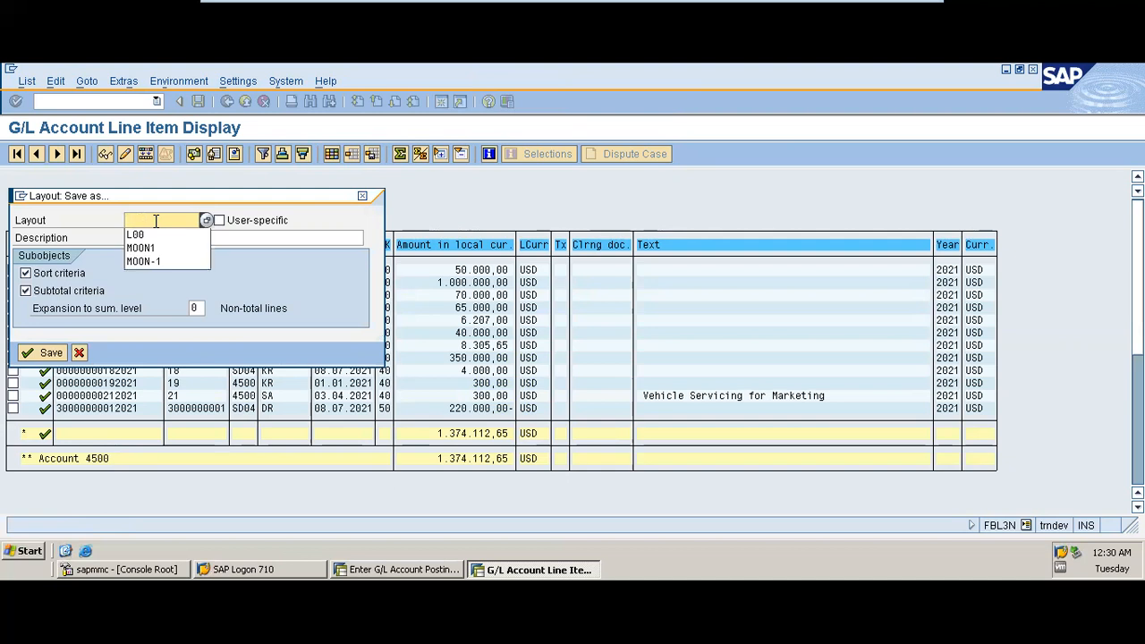
text(KELLY1)
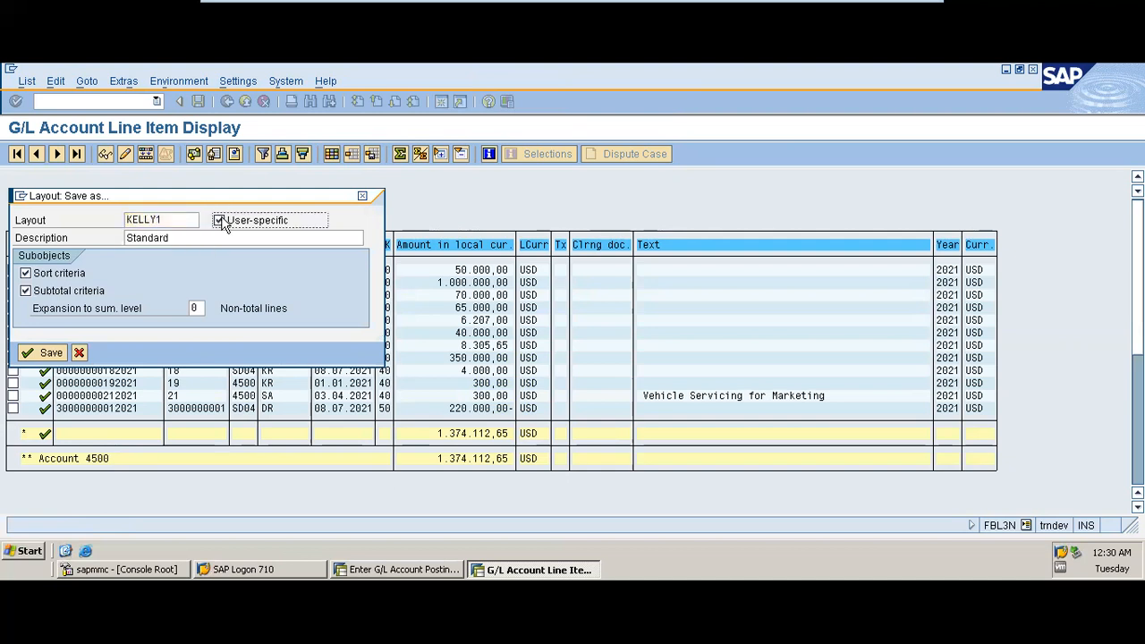
click(219, 220)
click(45, 354)
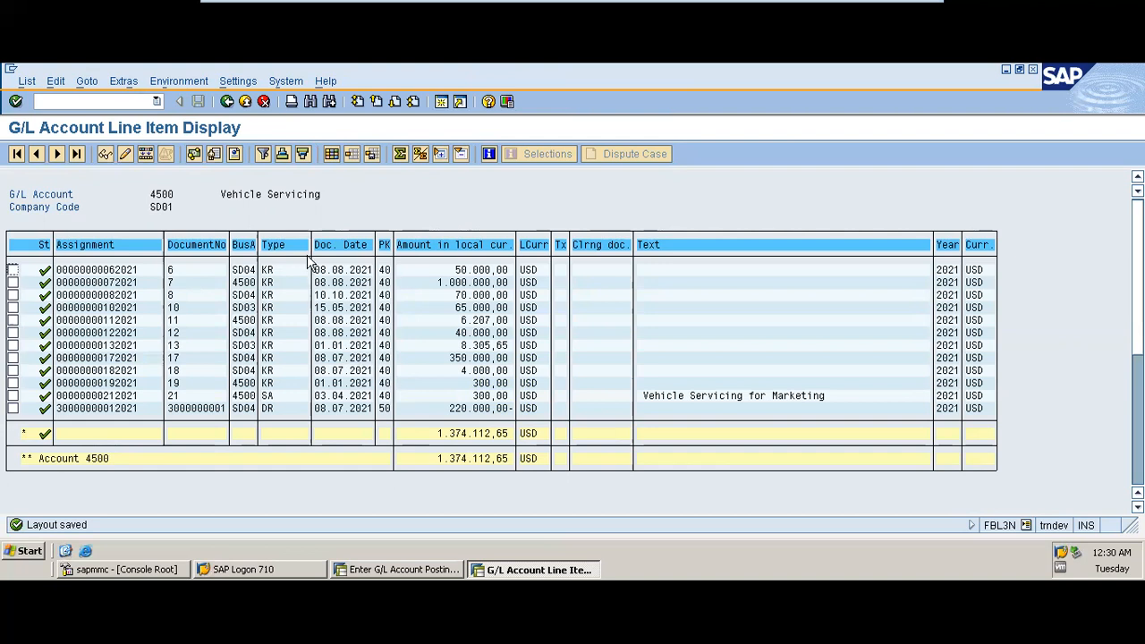
click(27, 82)
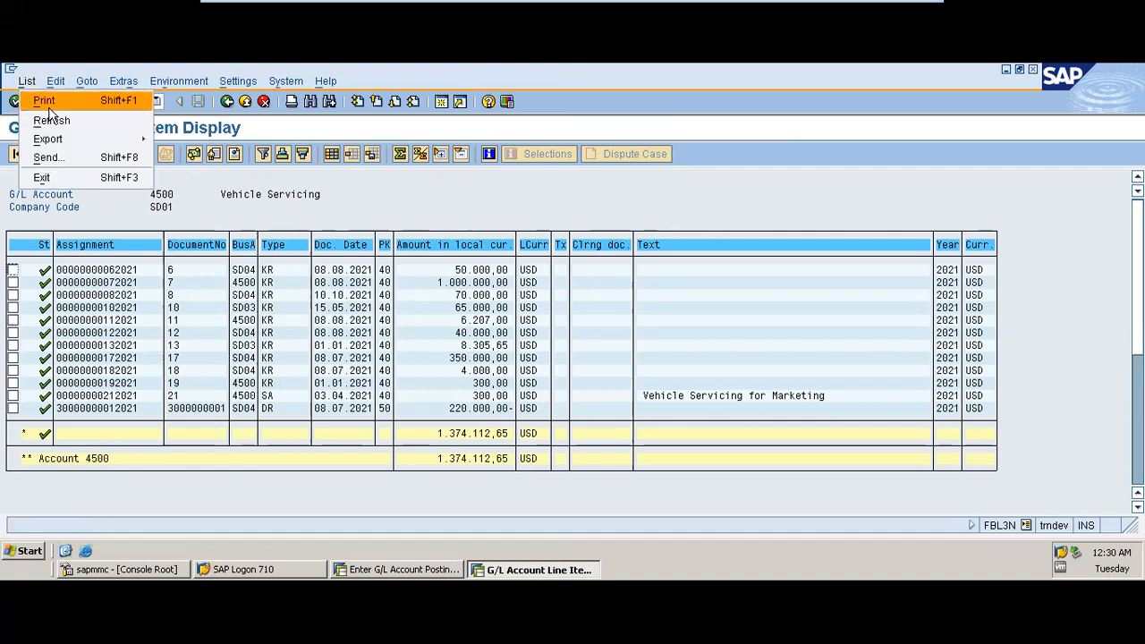
Step: Try to export the line item list to a spreadsheet, closing the information dialog
mouse_move(53, 140)
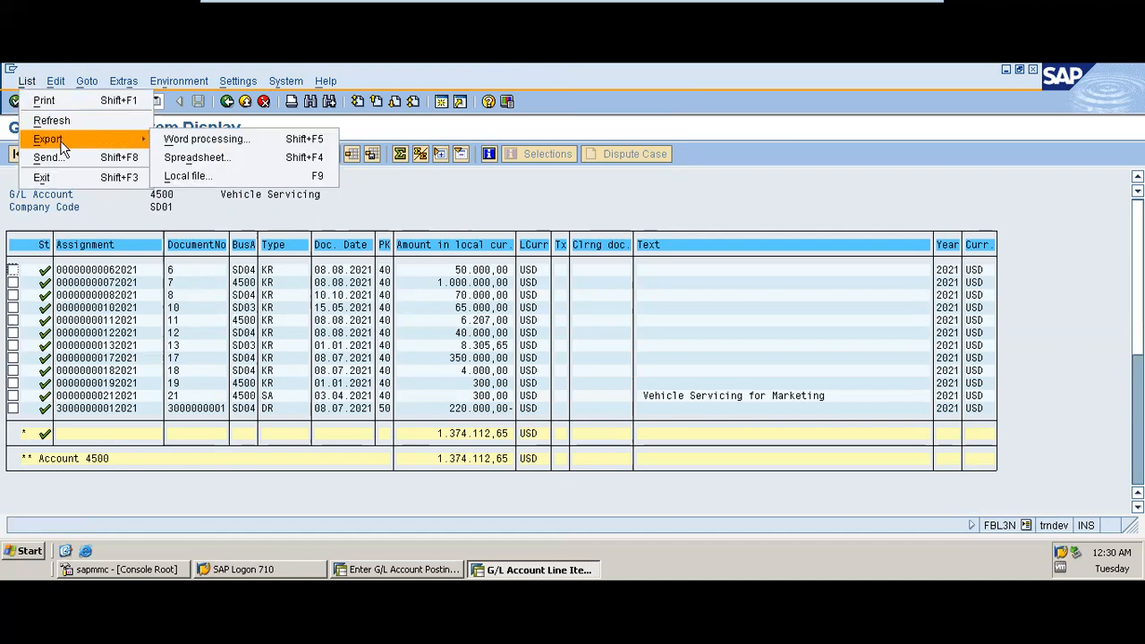
click(221, 168)
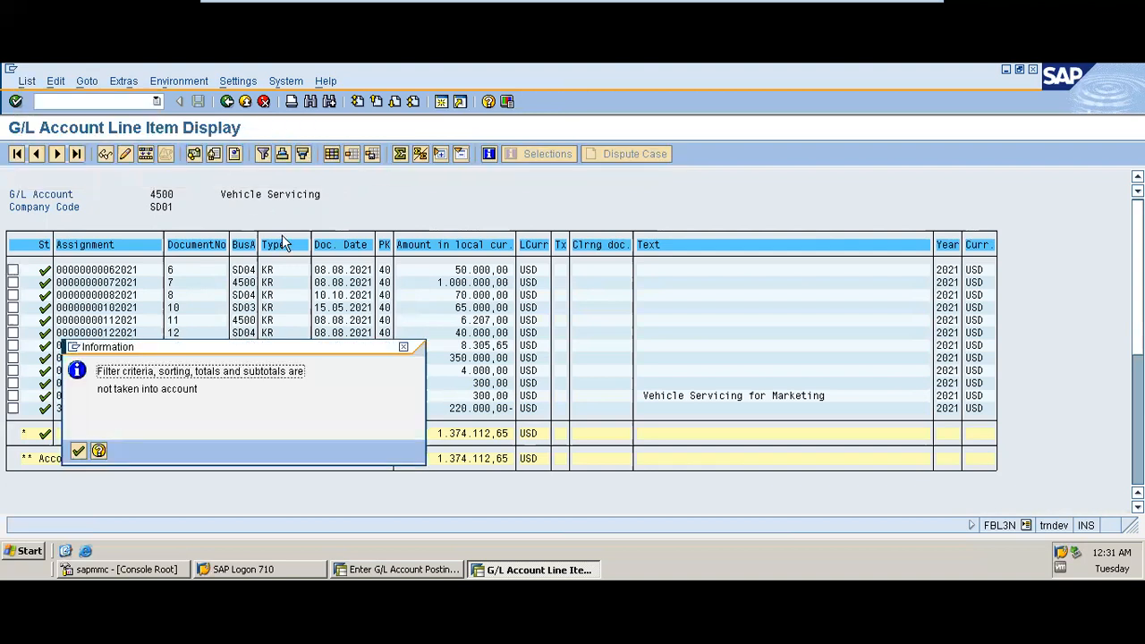
click(403, 347)
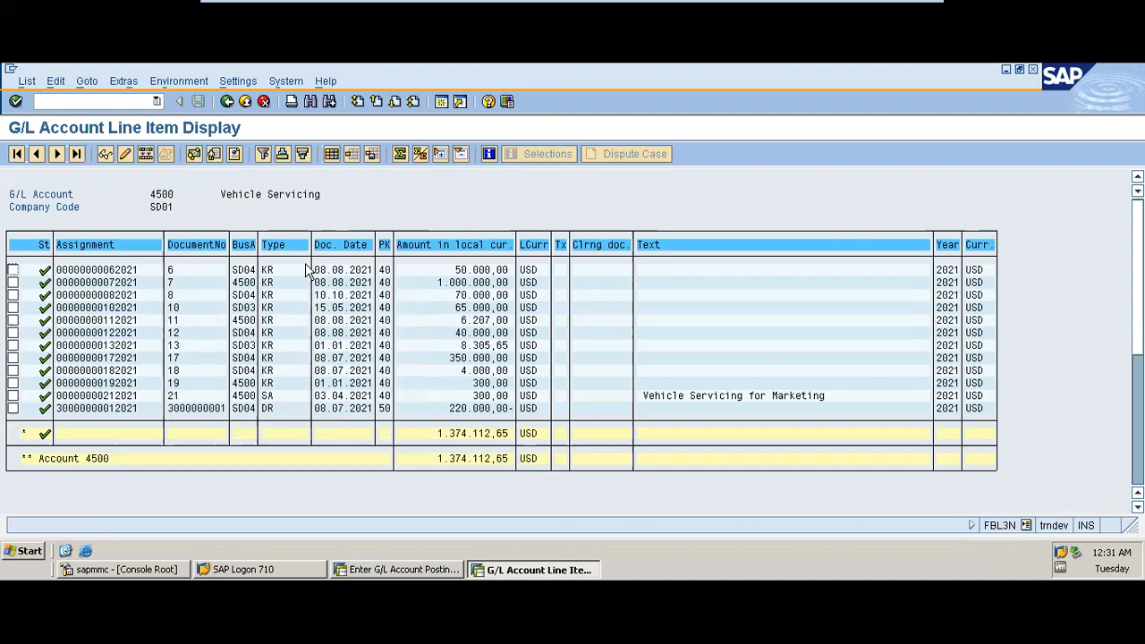
Step: Select the Doc. Date column and subtotal the line items by document date
click(344, 245)
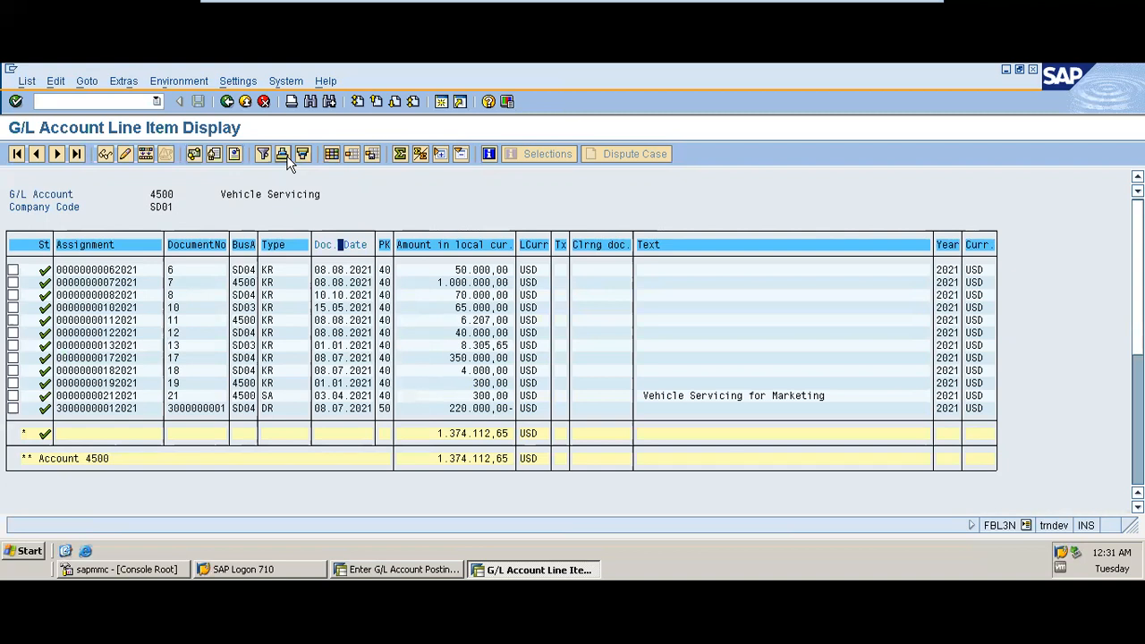
click(420, 154)
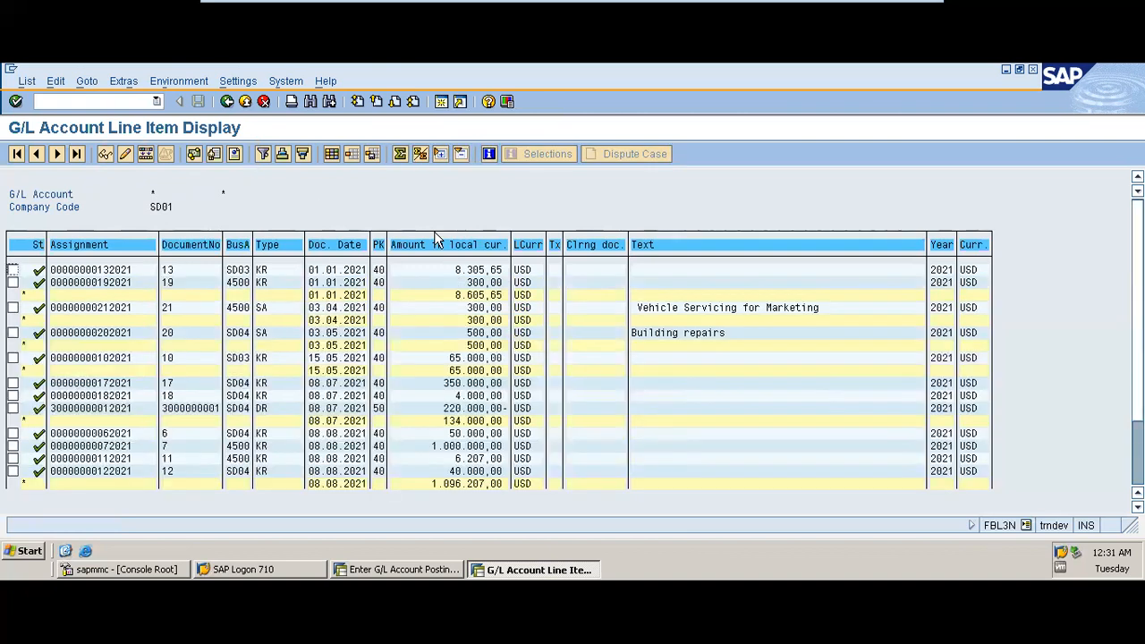
Step: Go back to the line item selection screen and minimise the SAP window to return to the Master Data Presentation slides
click(229, 104)
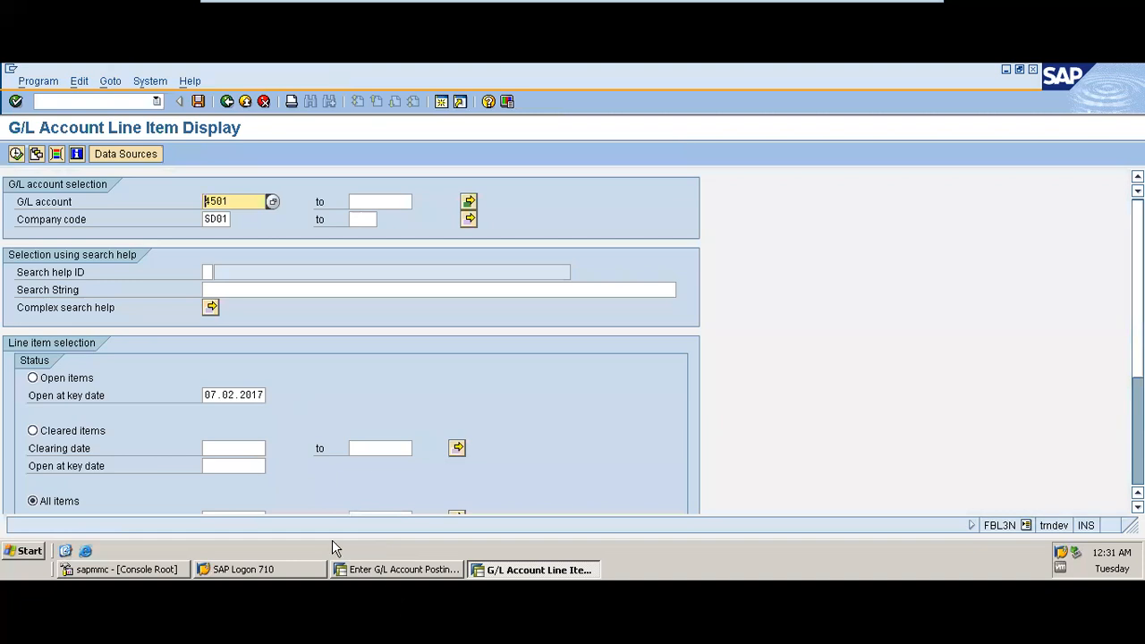
mouse_move(914, 7)
click(870, 11)
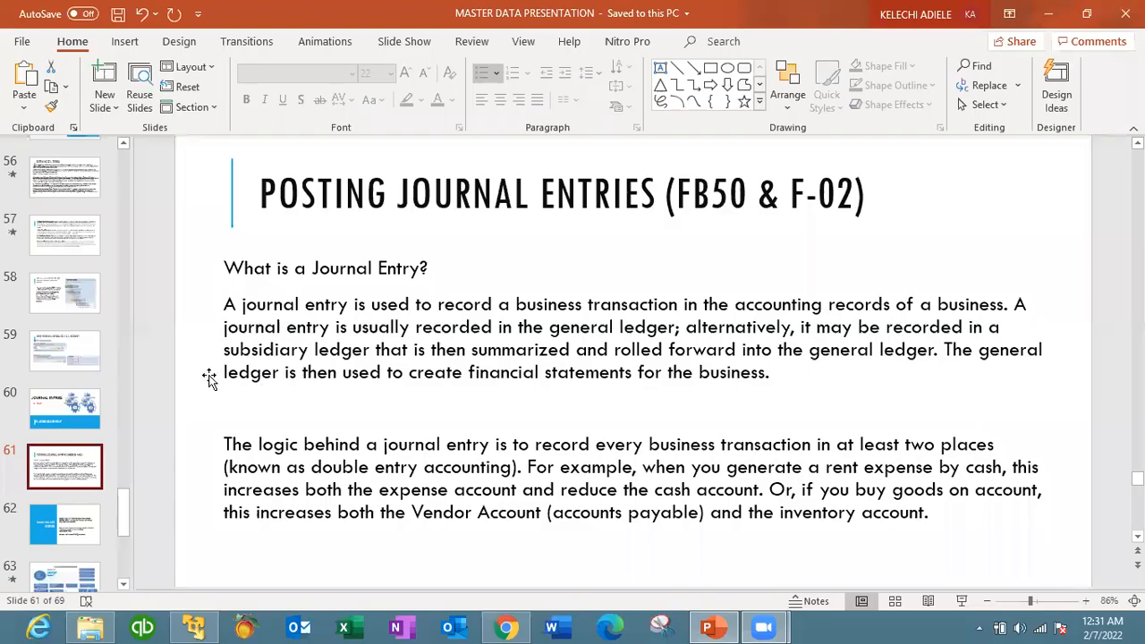